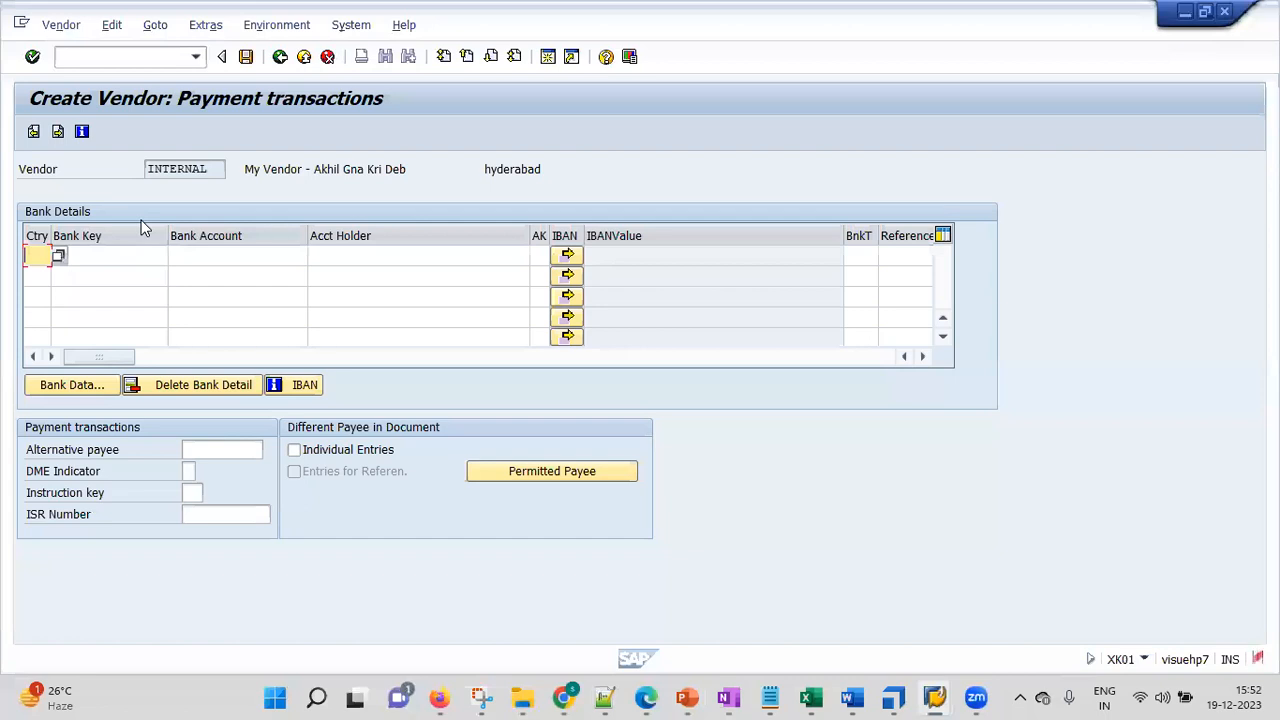
Move through the Bank Details row and continue past payment transactions, which hits a connection-broken error
left_click(217, 252)
left_click(377, 254)
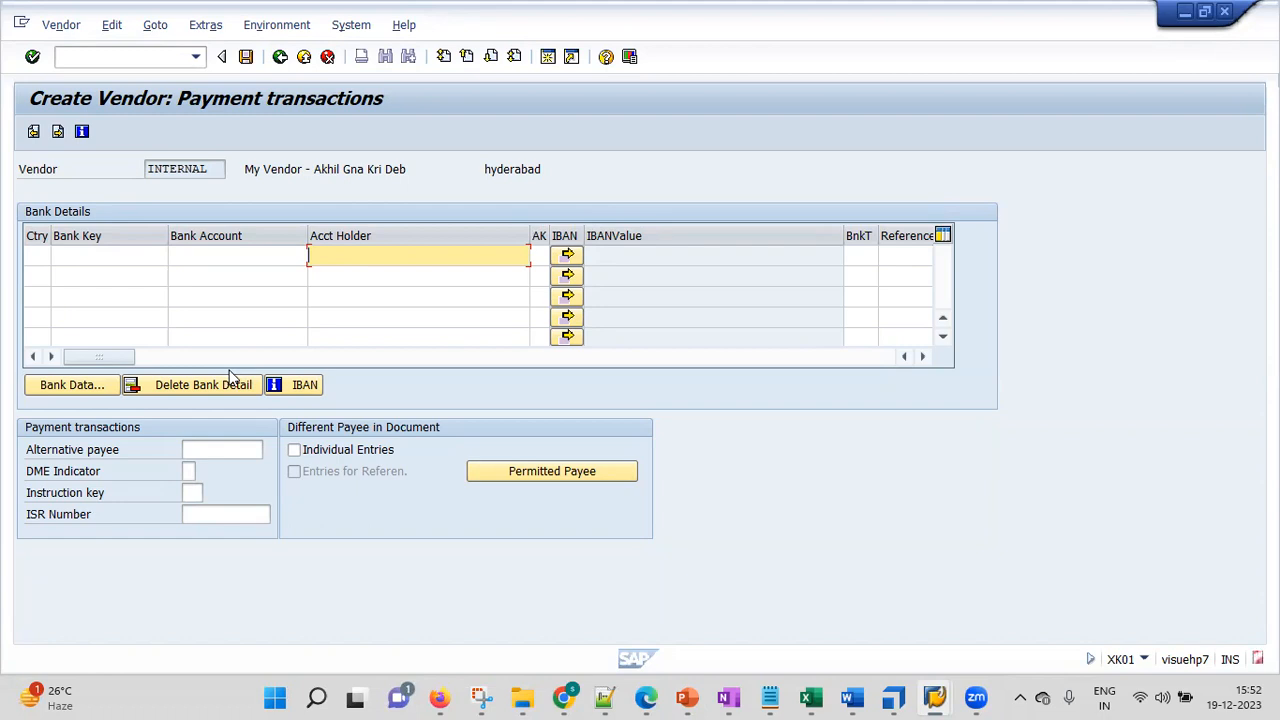
left_click(32, 57)
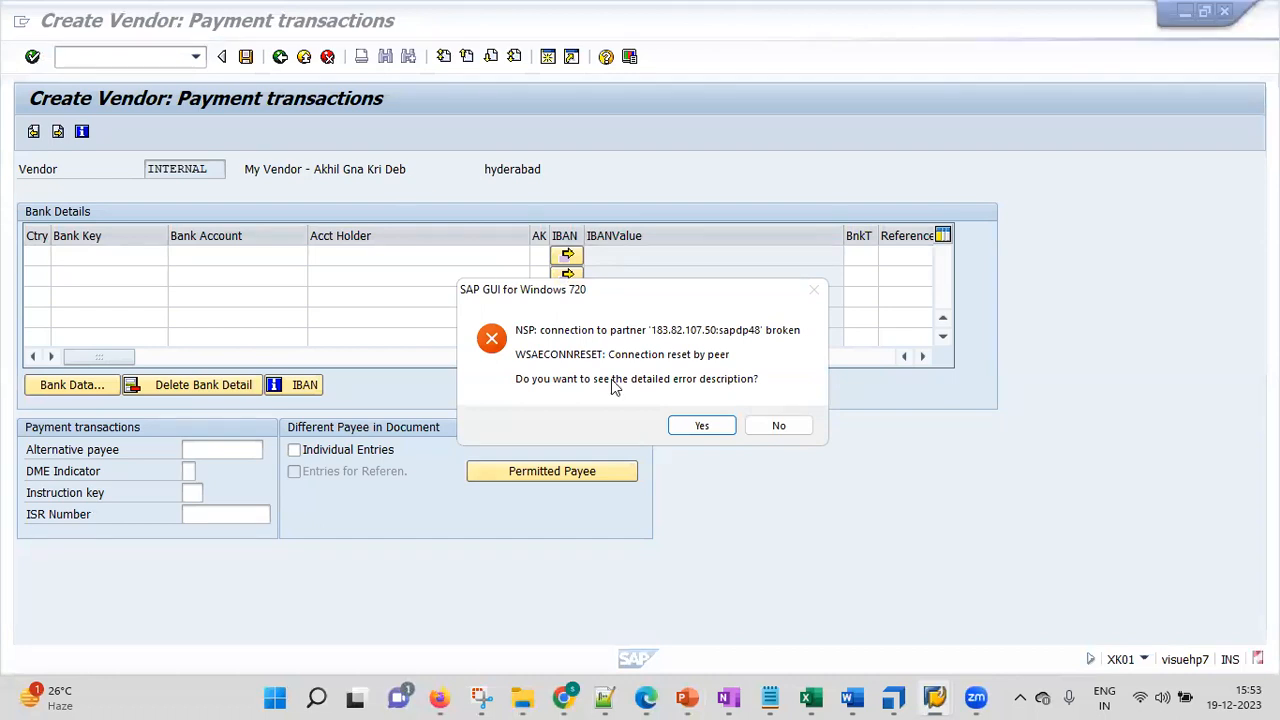
Dismiss the connection error and start the IDES connection from SAP Logon
left_click(716, 430)
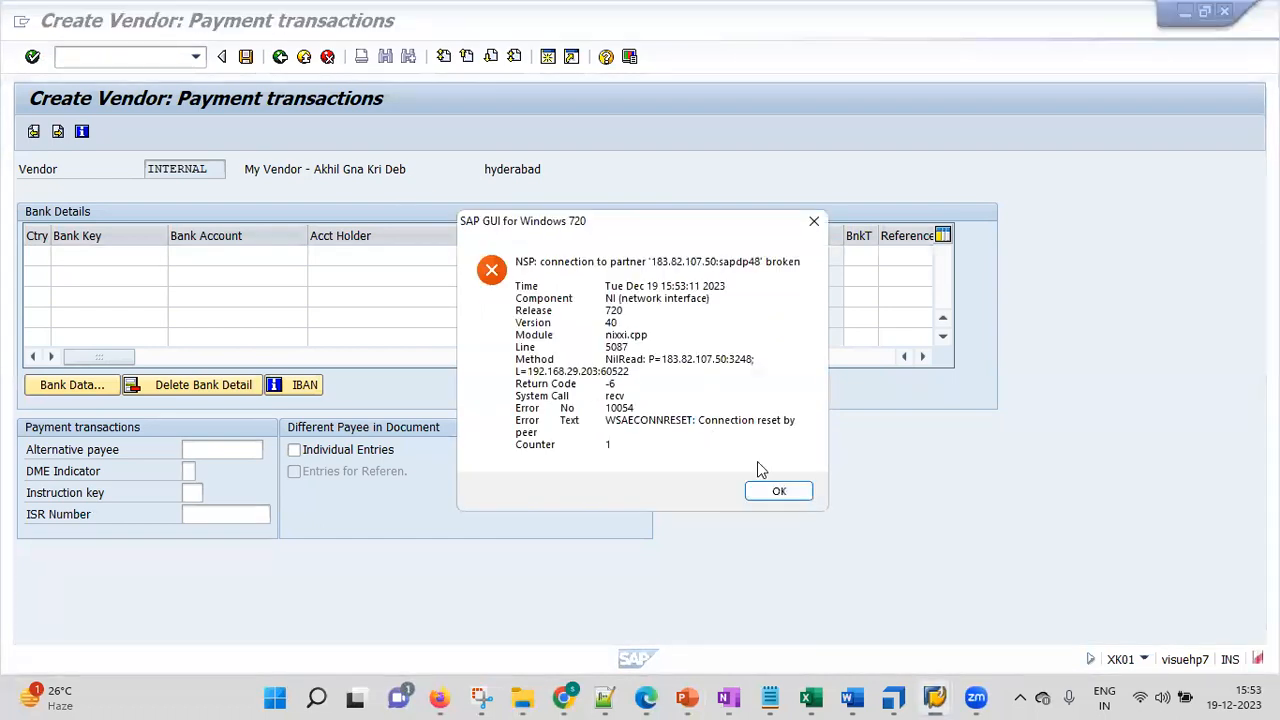
left_click(781, 490)
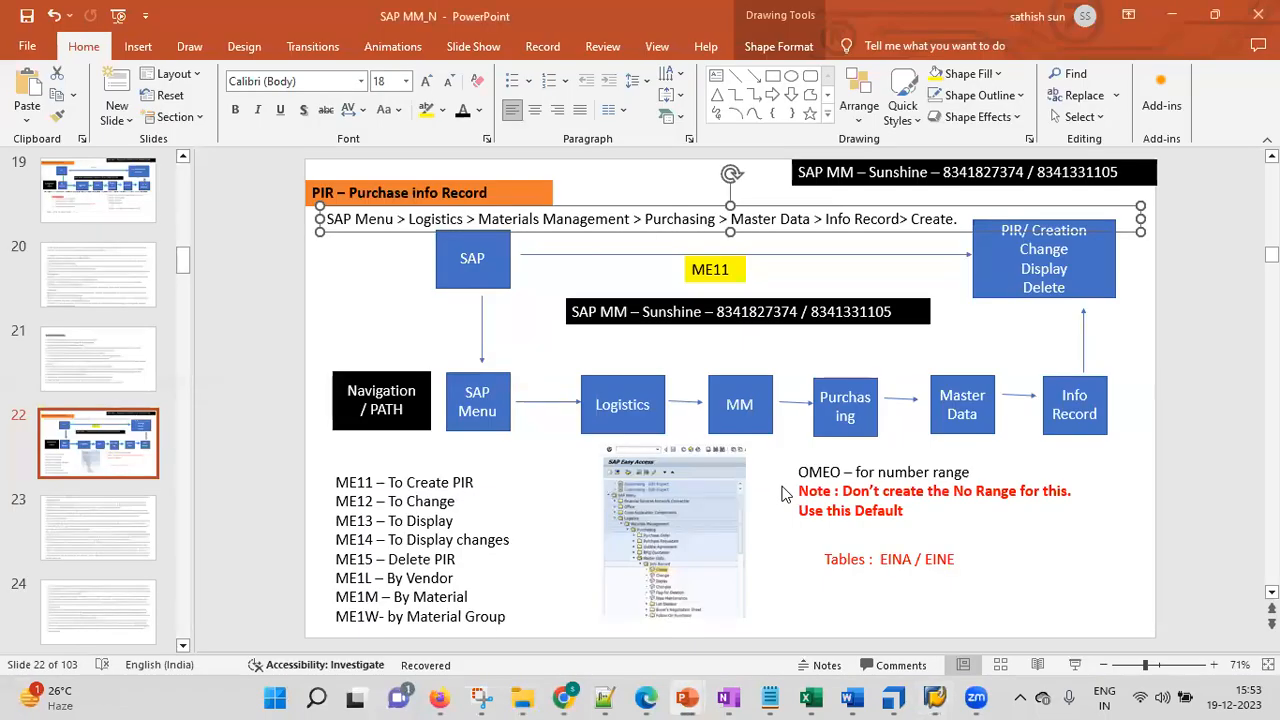
left_click(934, 698)
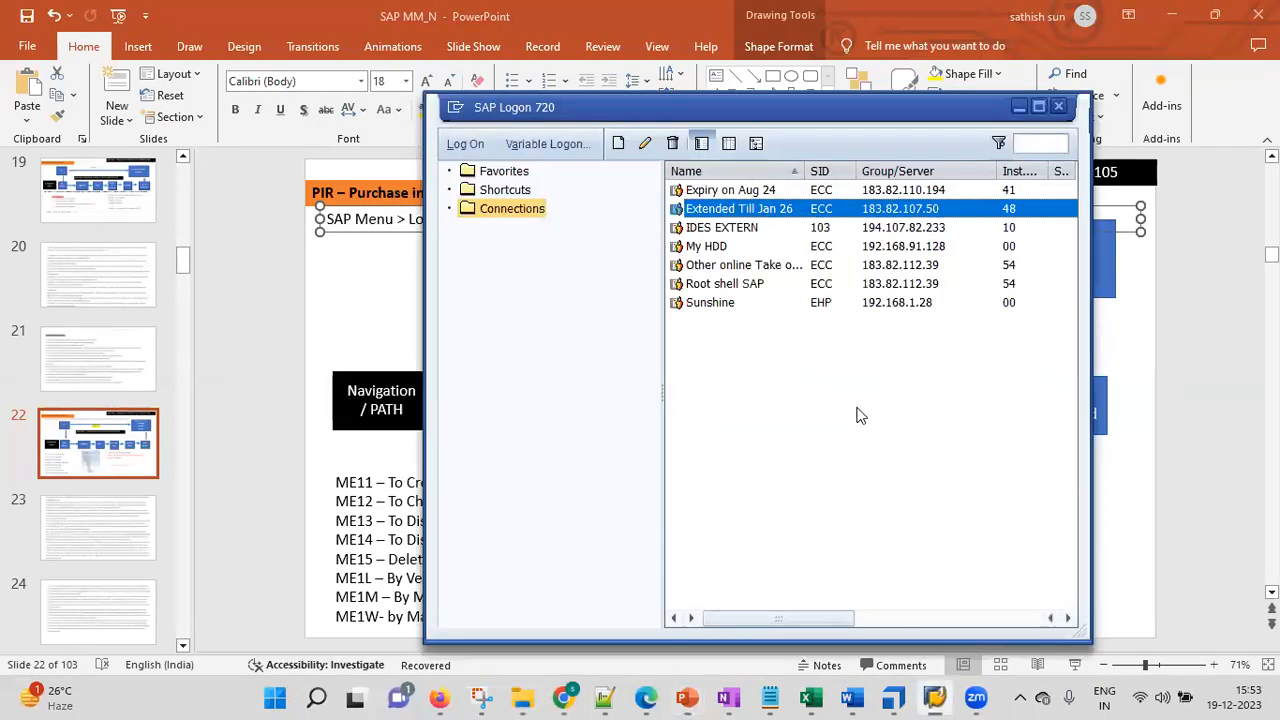
double_click(752, 210)
Log on to client 800 with user and password, ending the other logons
type("33")
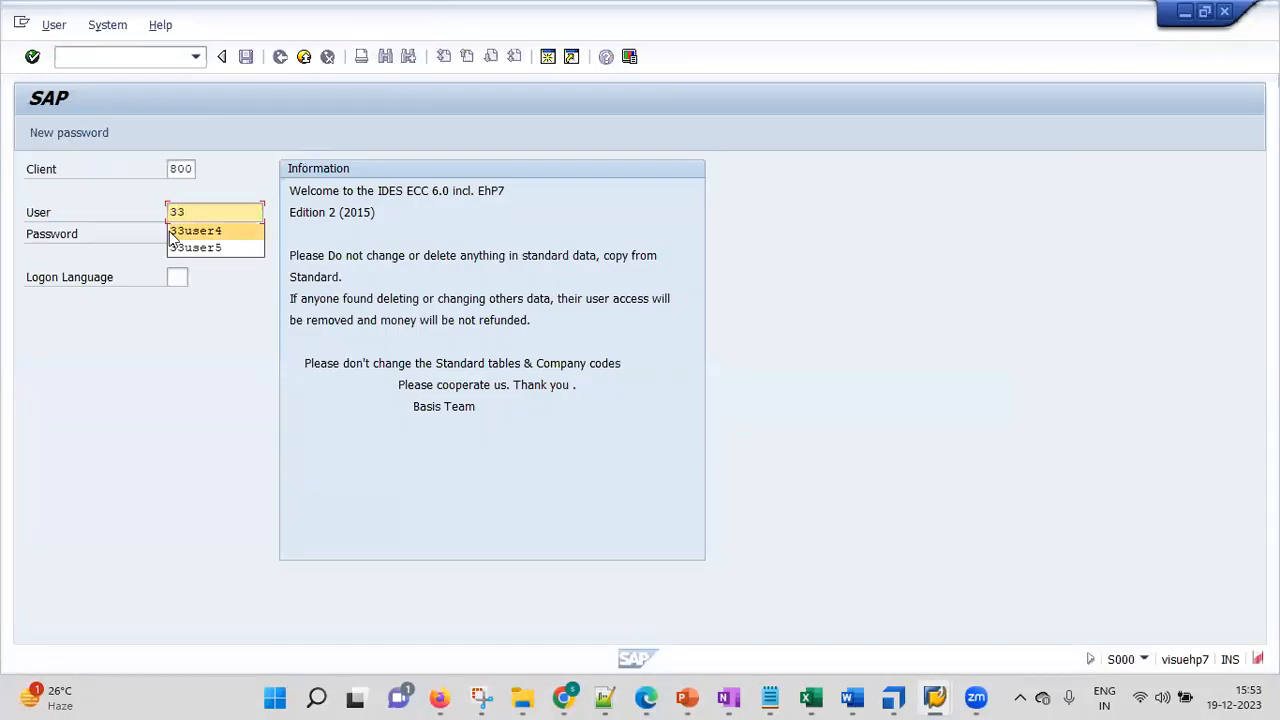
left_click(195, 238)
key("Tab")
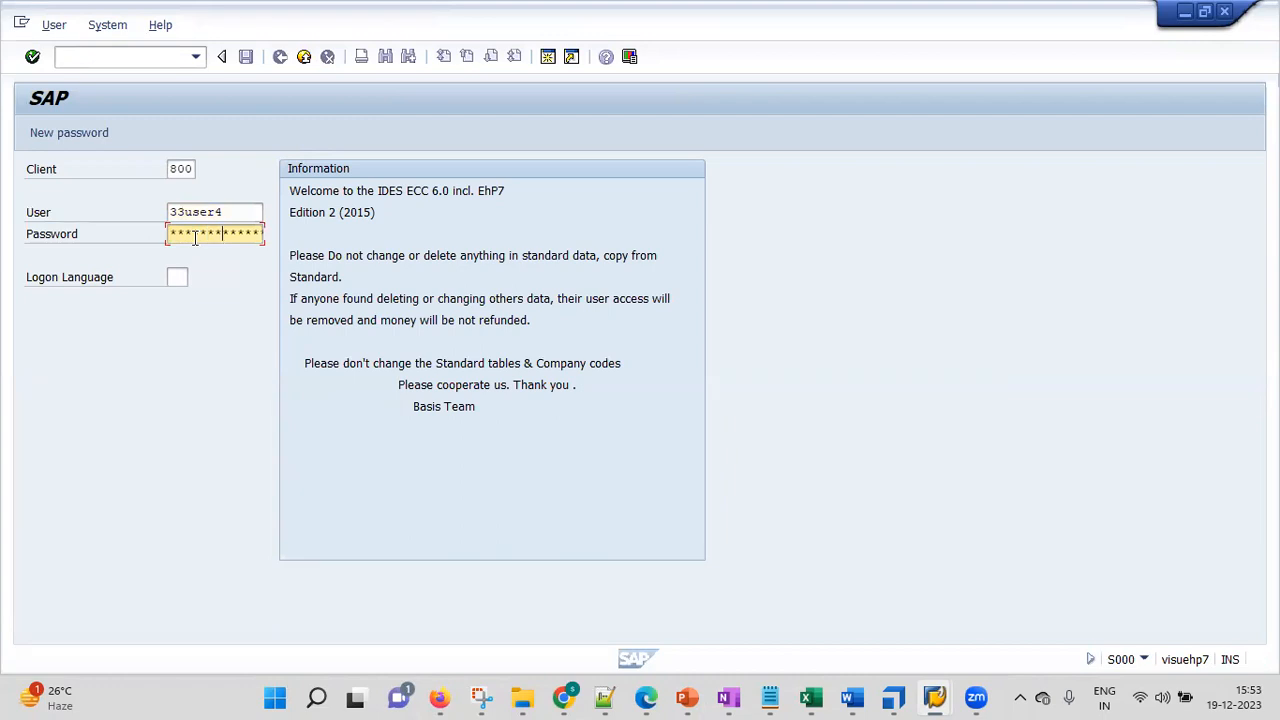
key("Return")
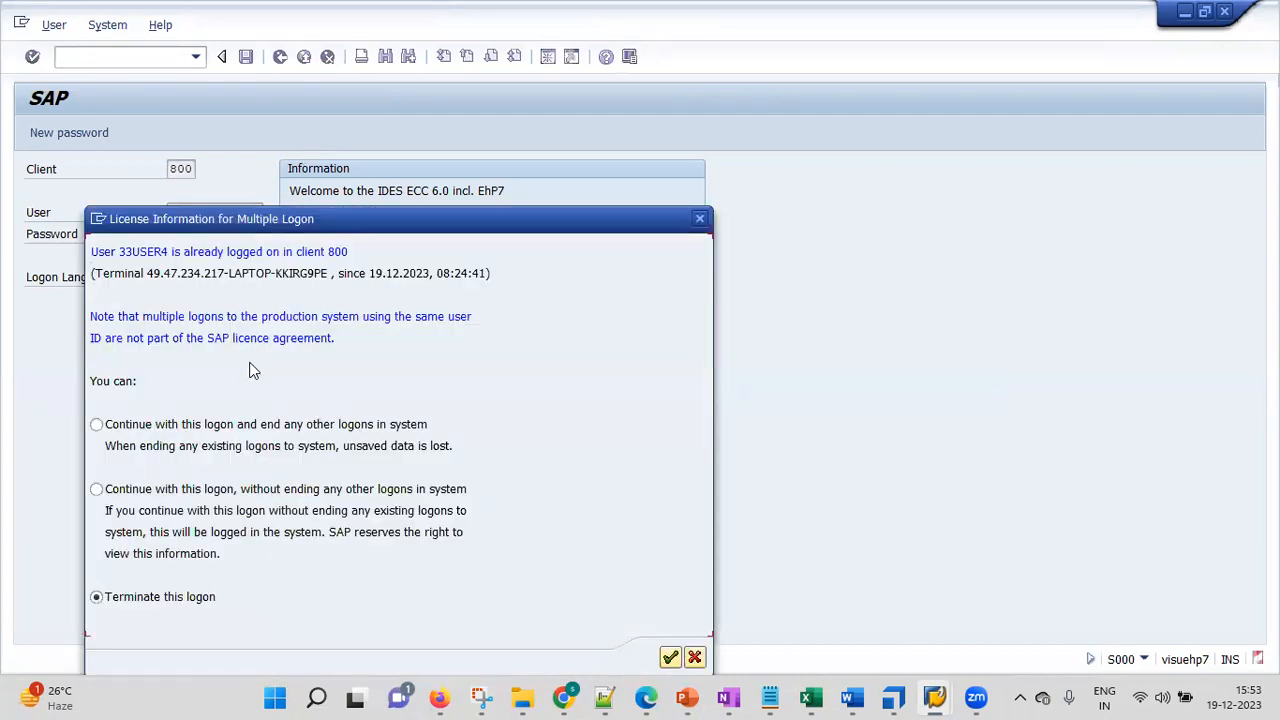
left_click(215, 425)
left_click(670, 657)
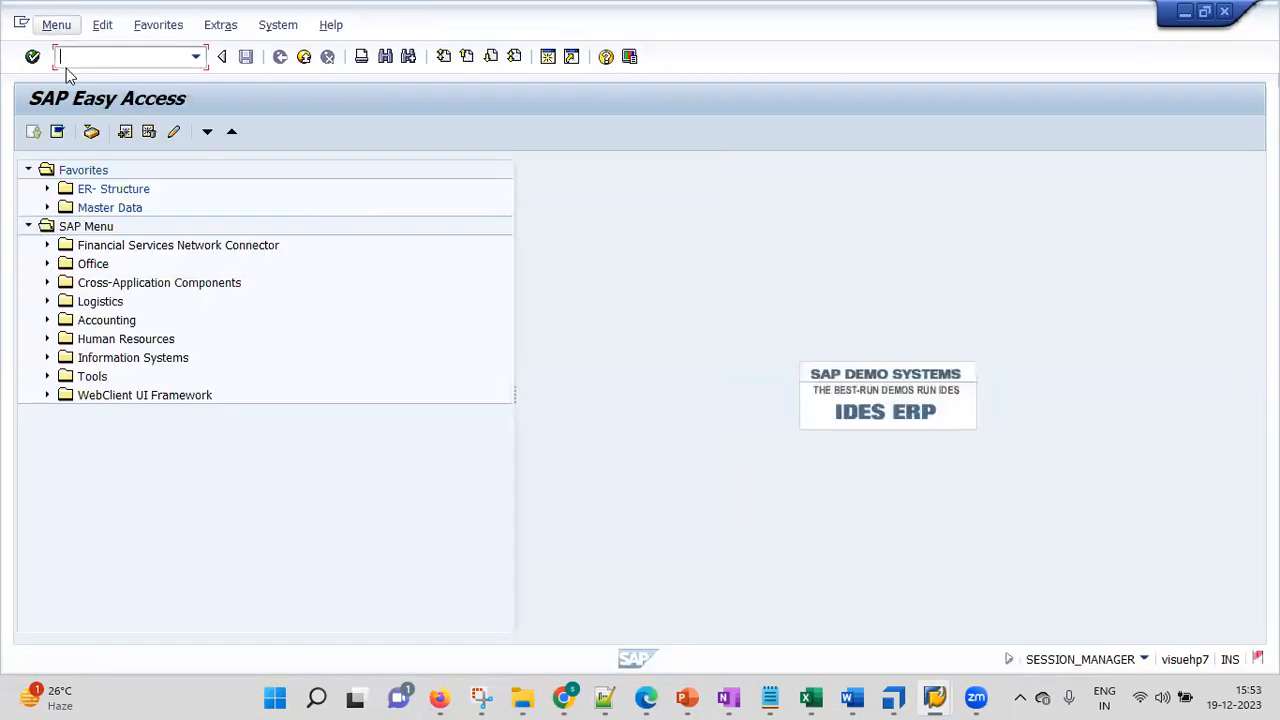
Start XK01 with company code, purchasing organization and account group all set to kgrl
left_click(47, 207)
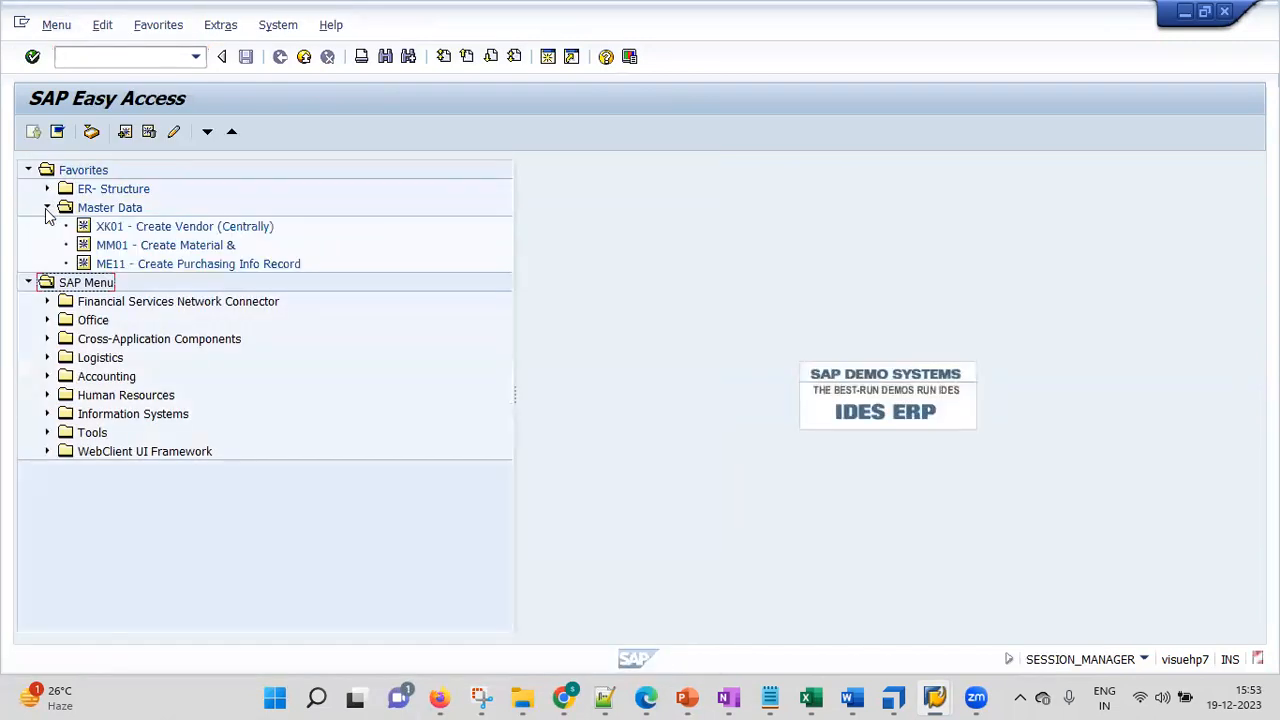
double_click(133, 229)
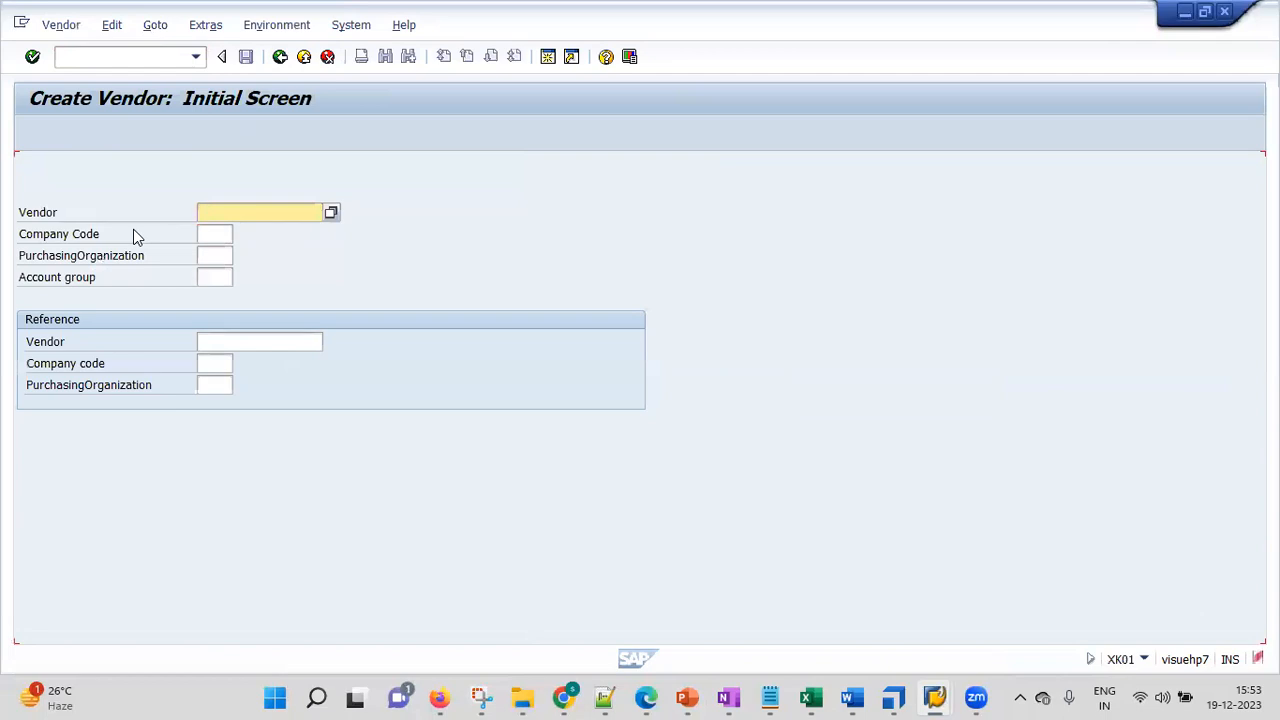
left_click(213, 233)
left_click(213, 233)
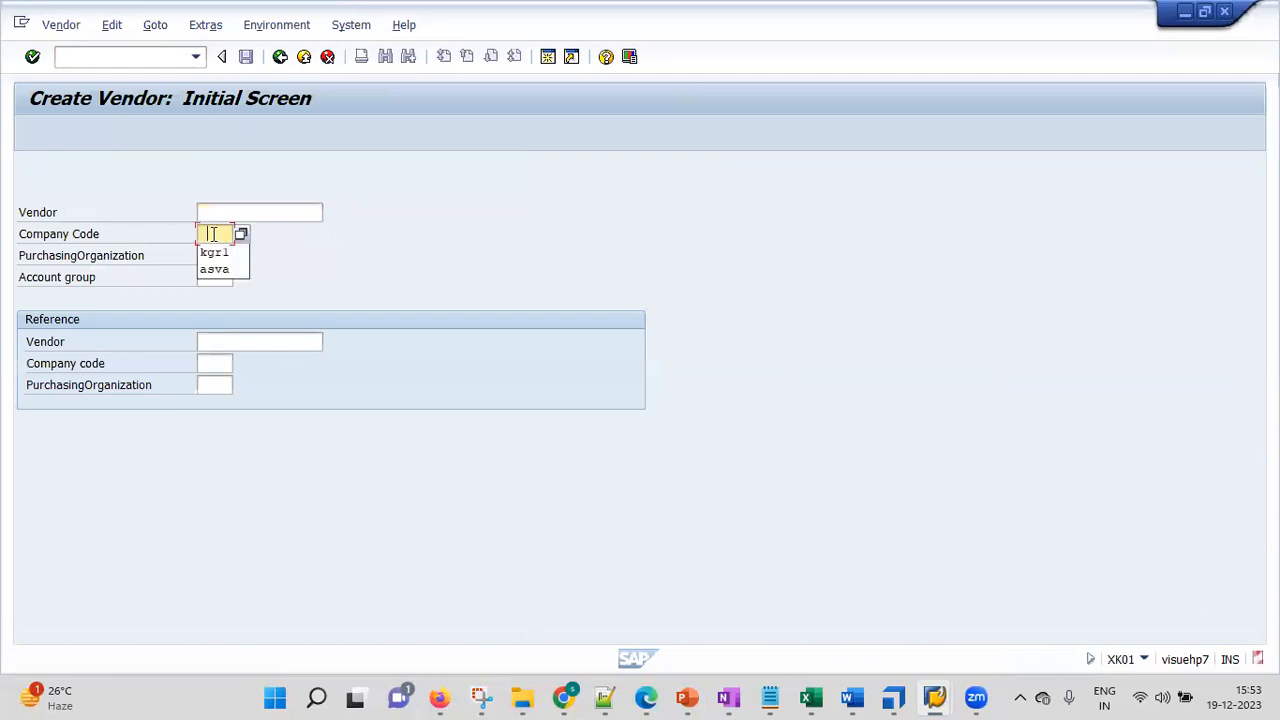
left_click(222, 252)
left_click(214, 255)
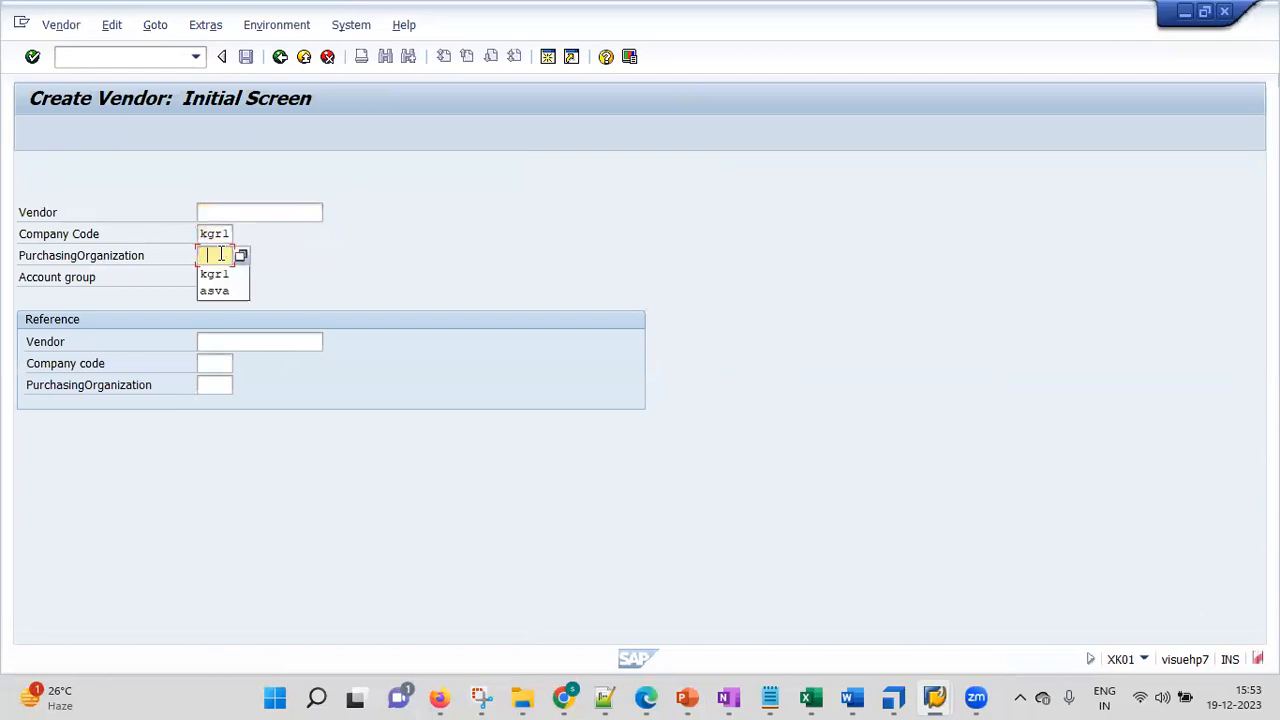
left_click(207, 281)
left_click(226, 275)
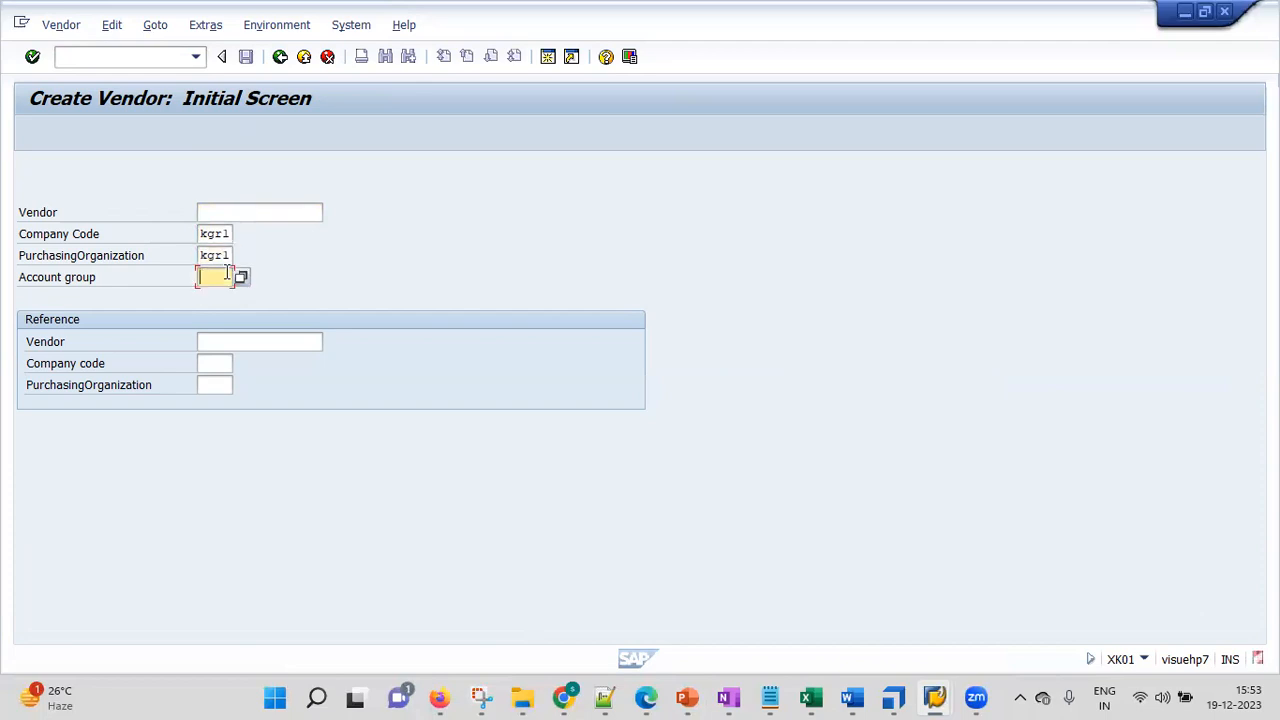
left_click(228, 273)
left_click(214, 296)
left_click(32, 57)
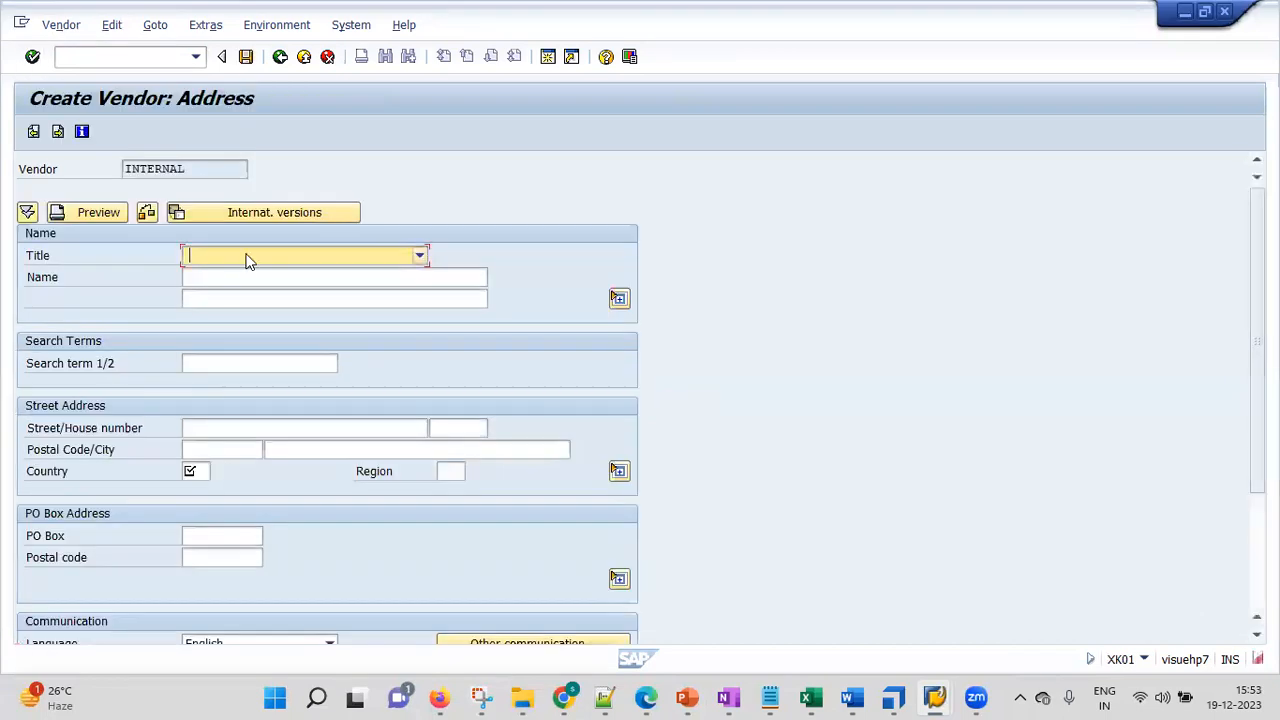
Choose title Company, fill the vendor name from history, and check the address entries
left_click(418, 258)
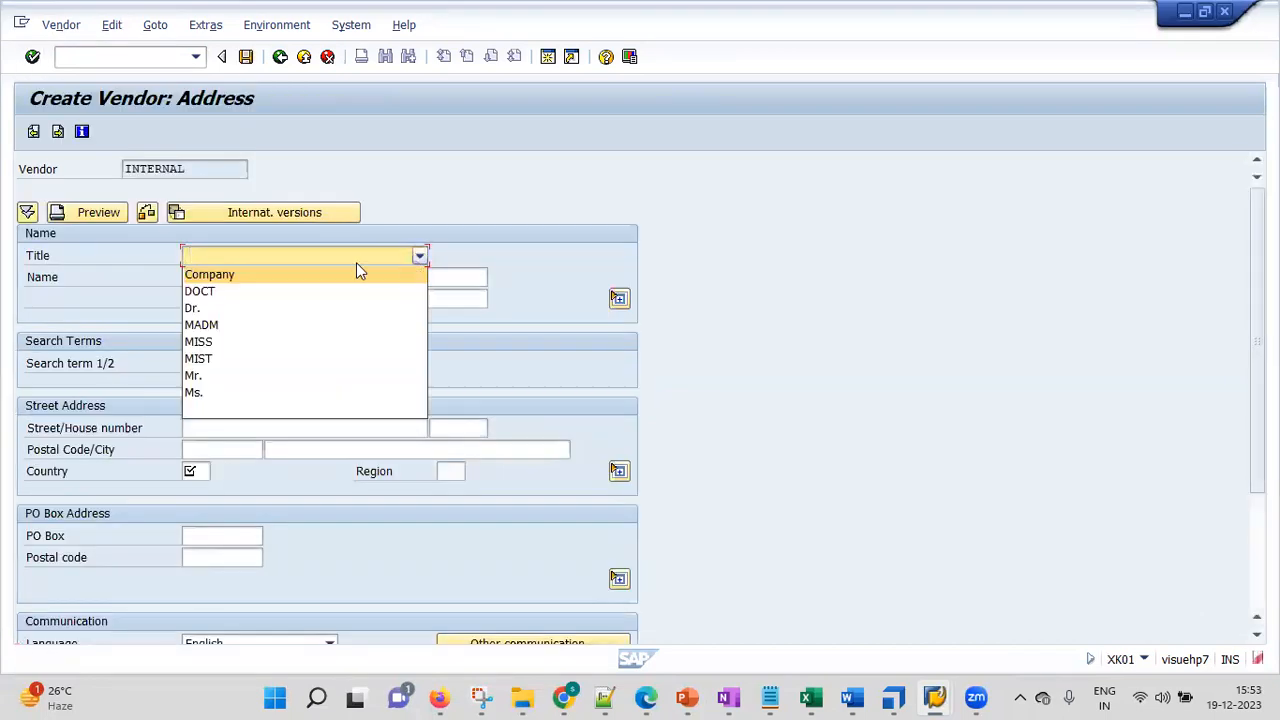
left_click(305, 276)
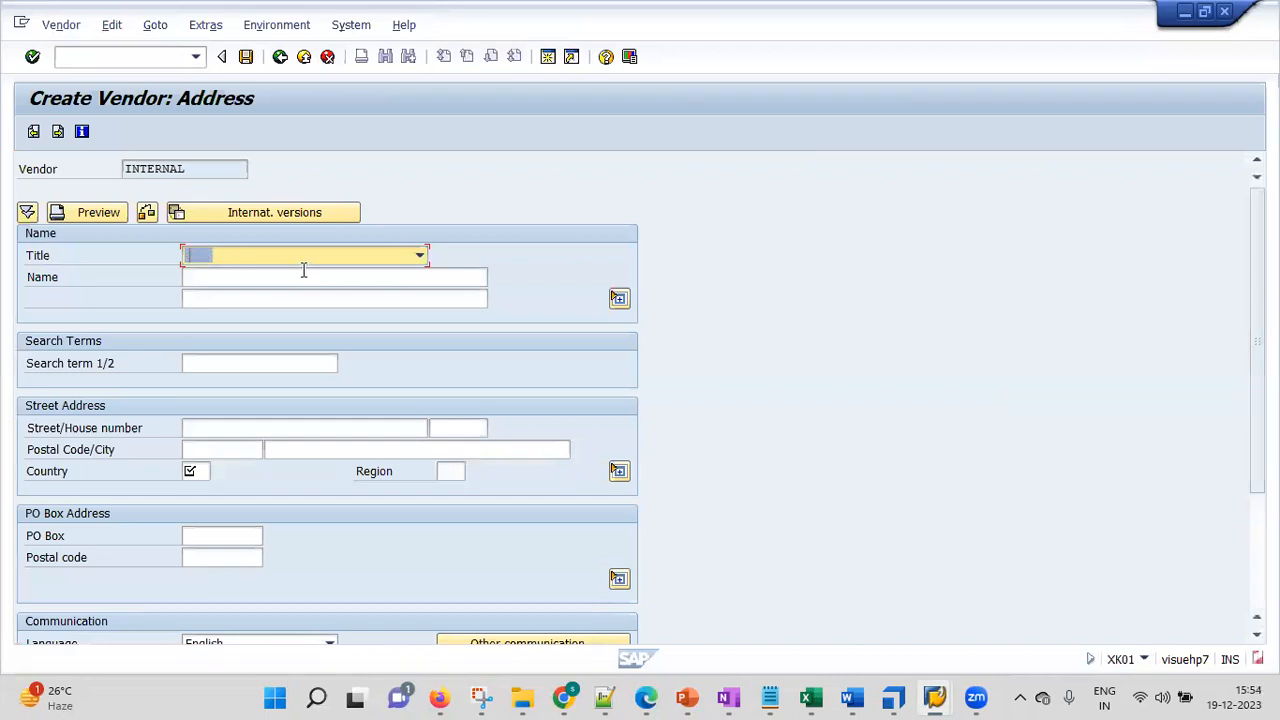
left_click(419, 256)
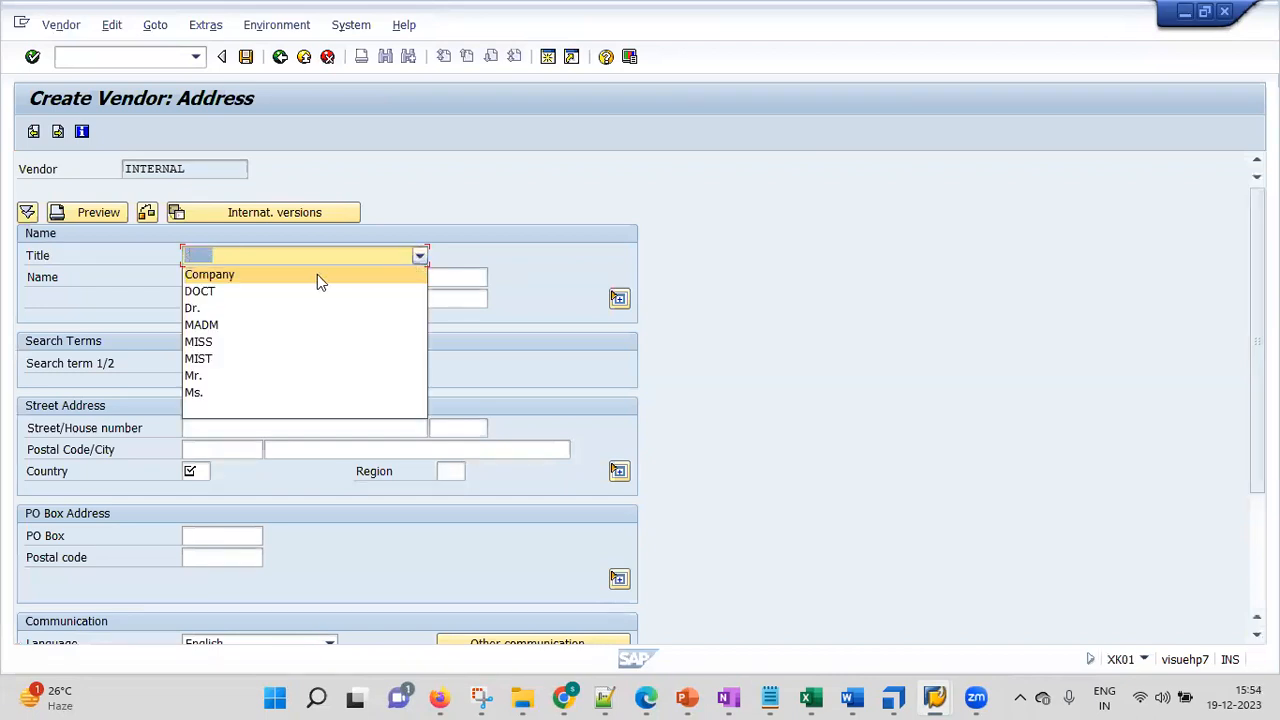
left_click(317, 274)
left_click(420, 257)
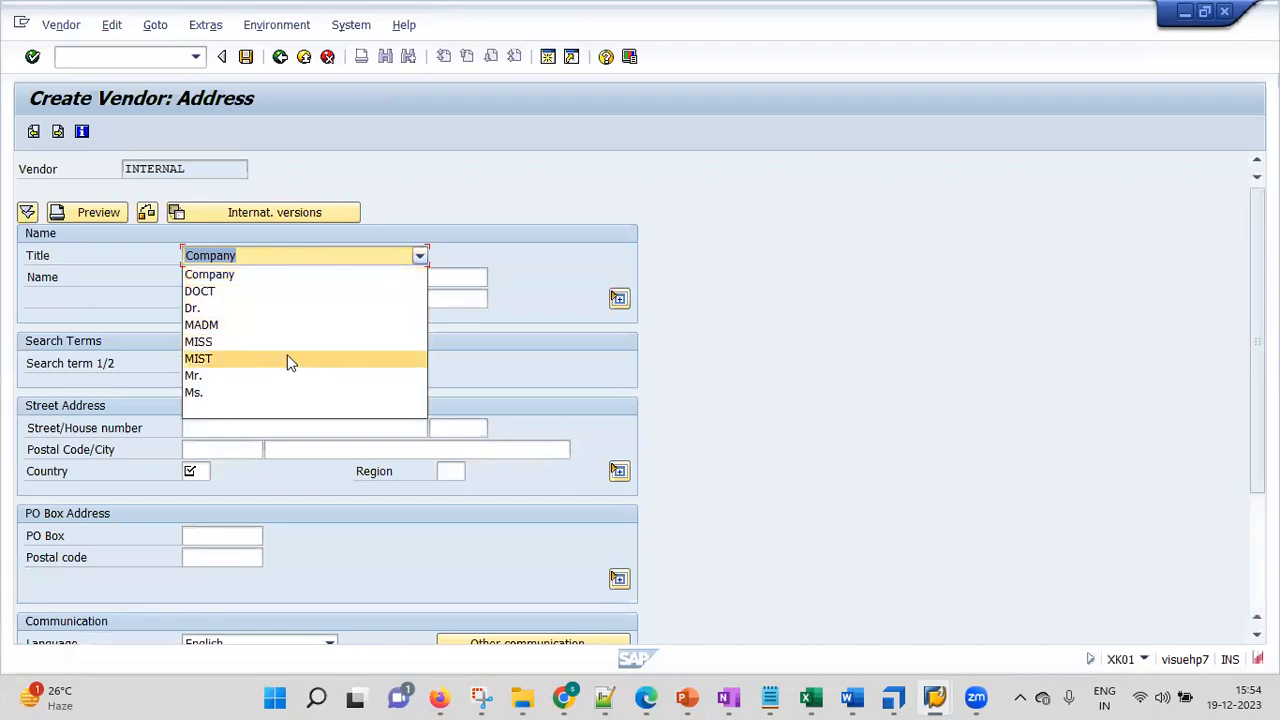
left_click(532, 237)
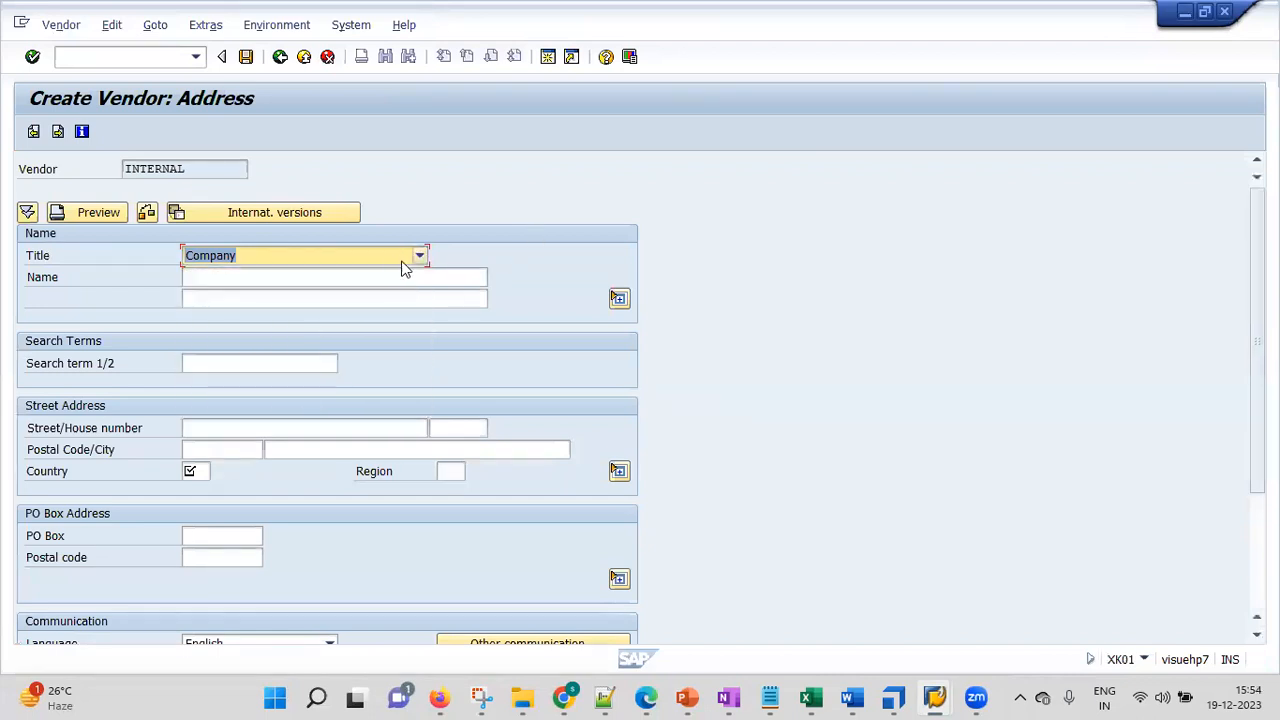
left_click(371, 277)
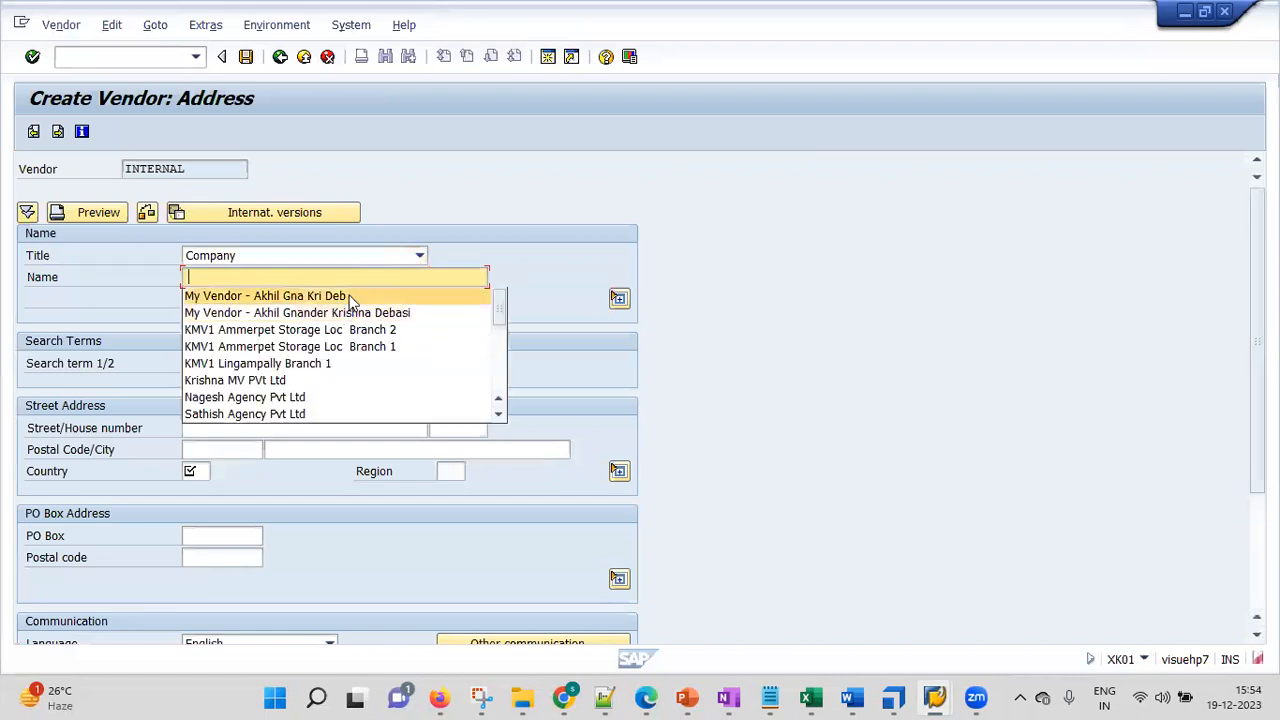
left_click(349, 297)
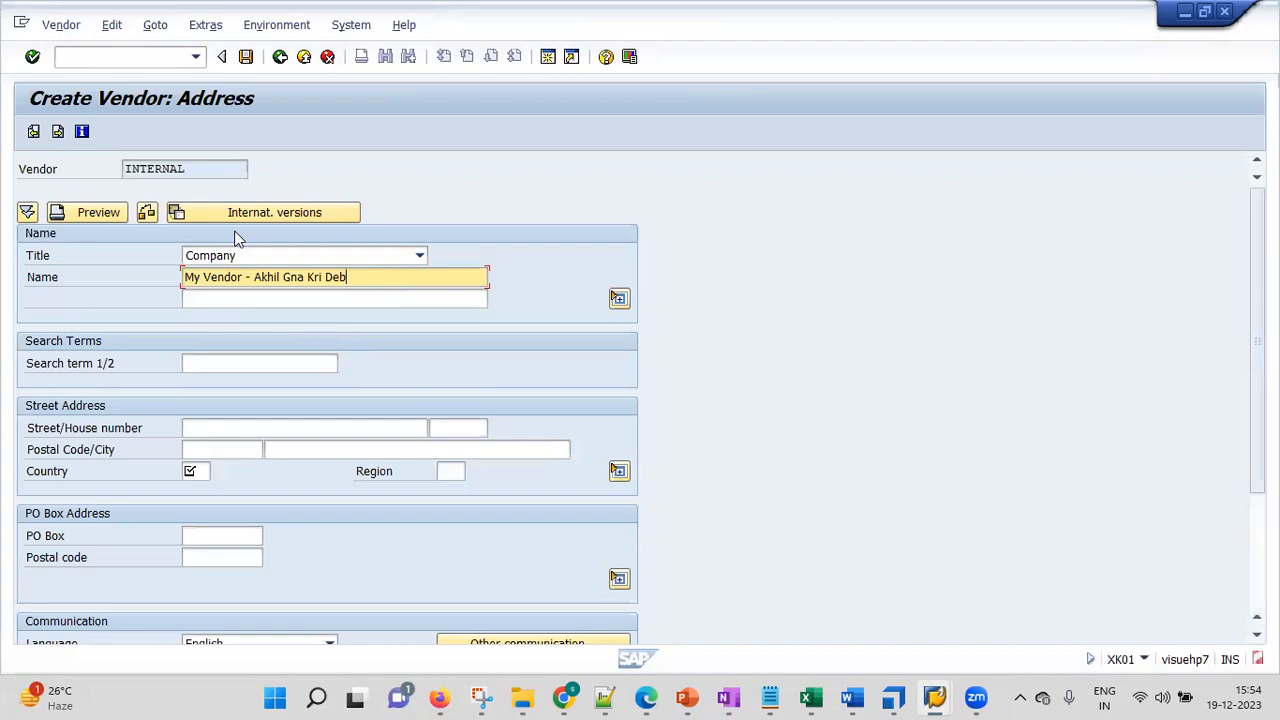
left_click(32, 57)
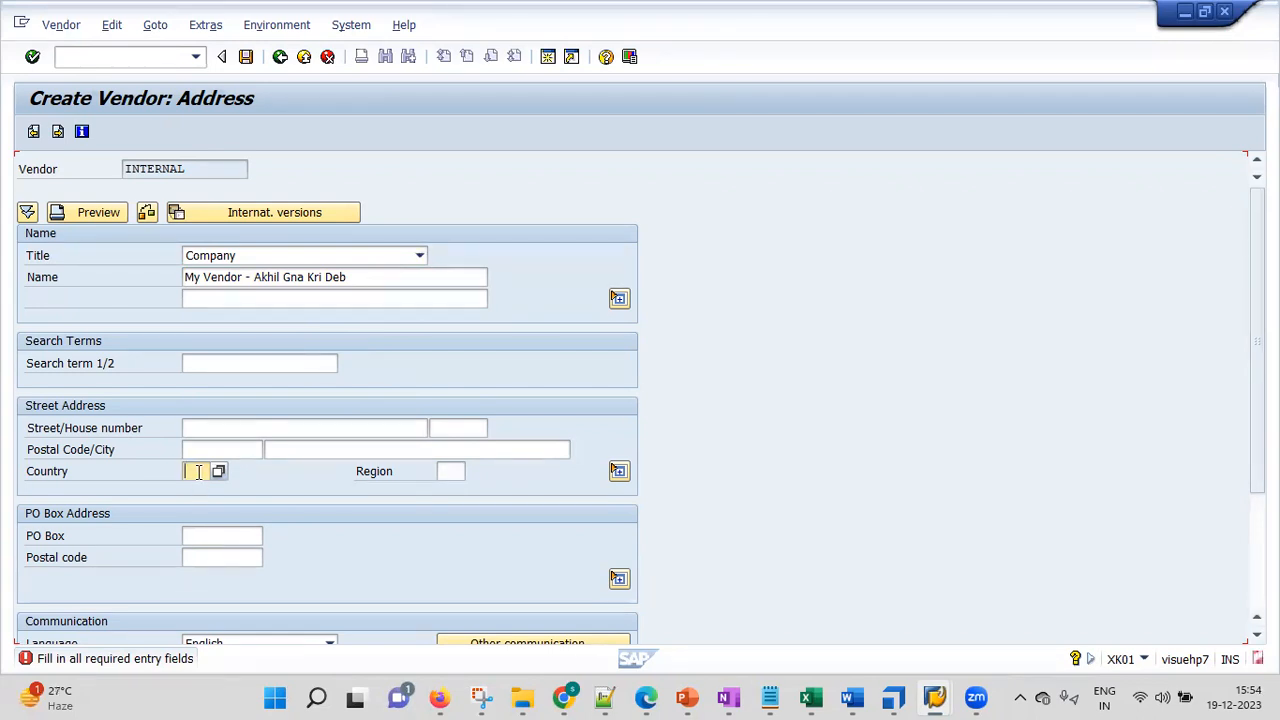
Enter country in, the search term, street '201 , 2nd floor' and postal code 123456
type("in")
left_click(276, 373)
left_click(236, 382)
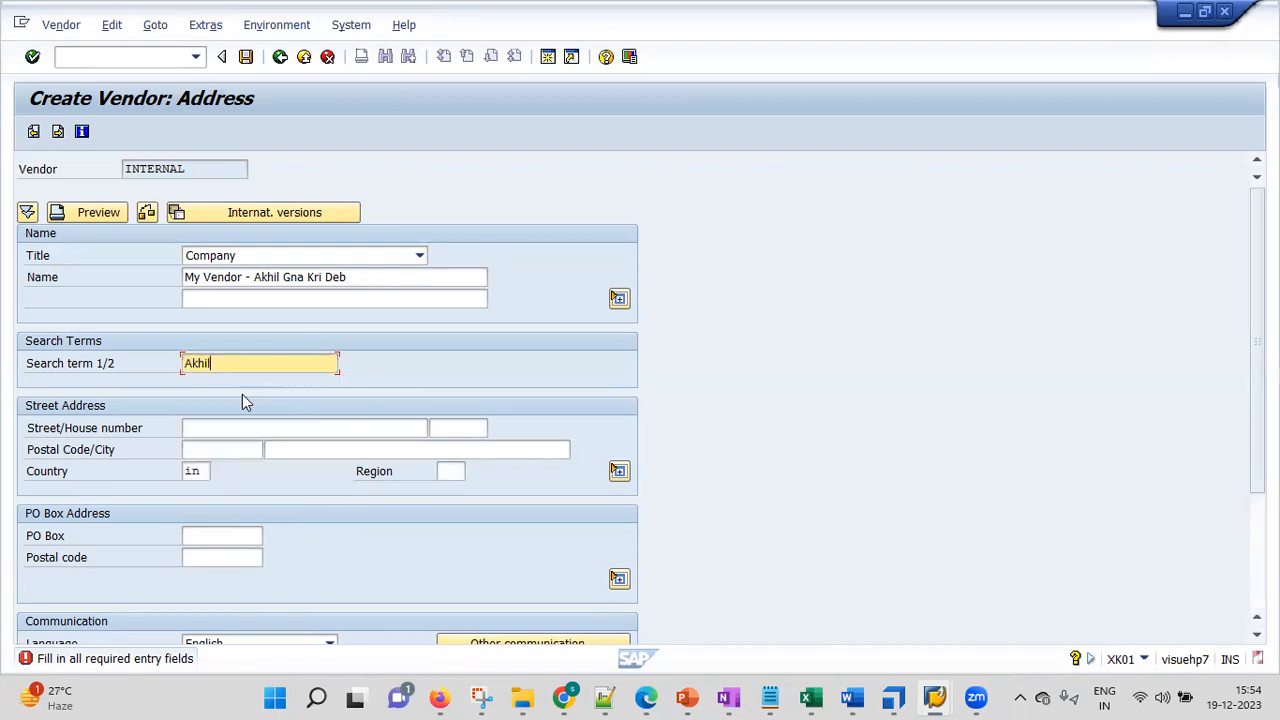
left_click(245, 428)
type("201 , 2nd floor")
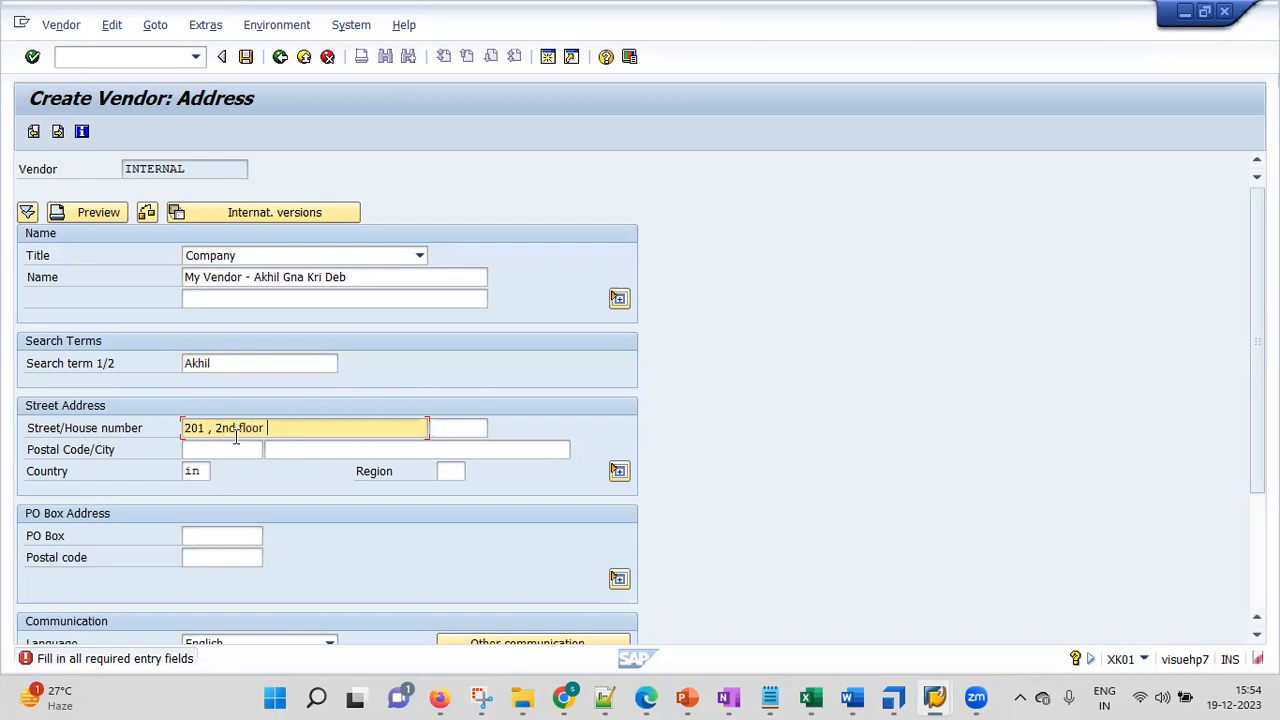
left_click(230, 450)
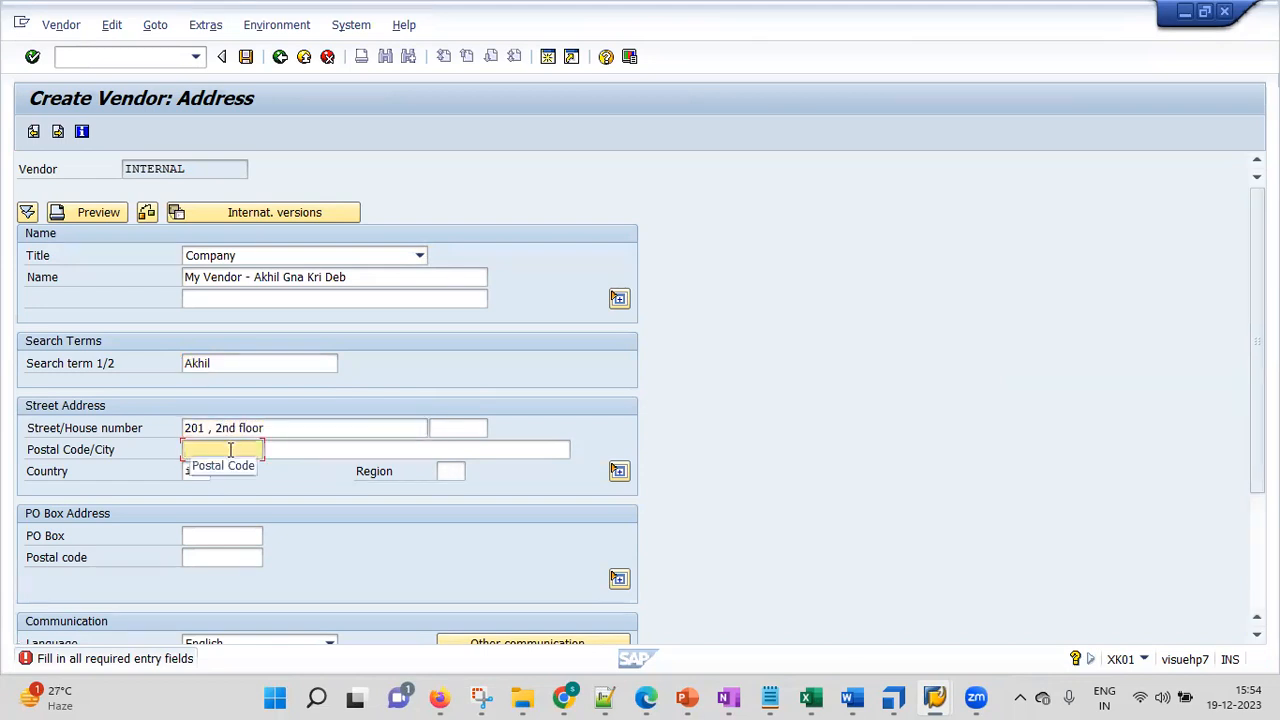
type("123456")
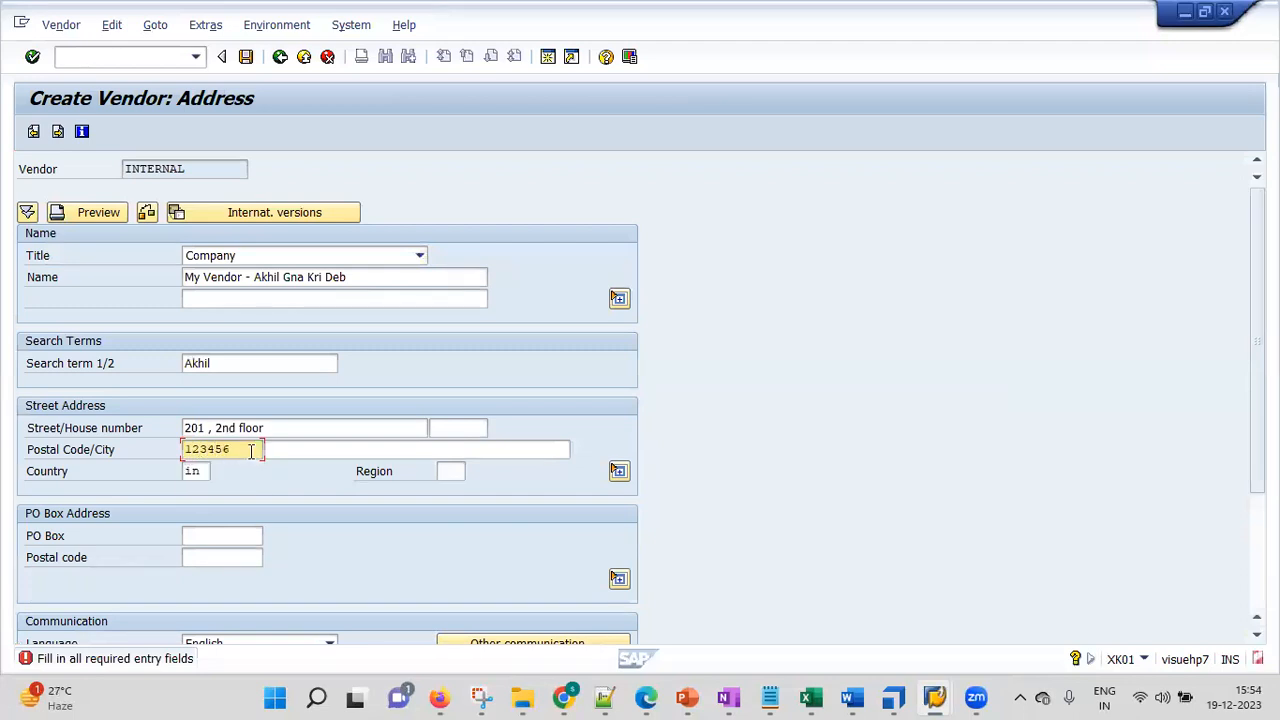
Set the city to hyderabad, check the address, and move to the Control screen
left_click(299, 450)
type("Hyd")
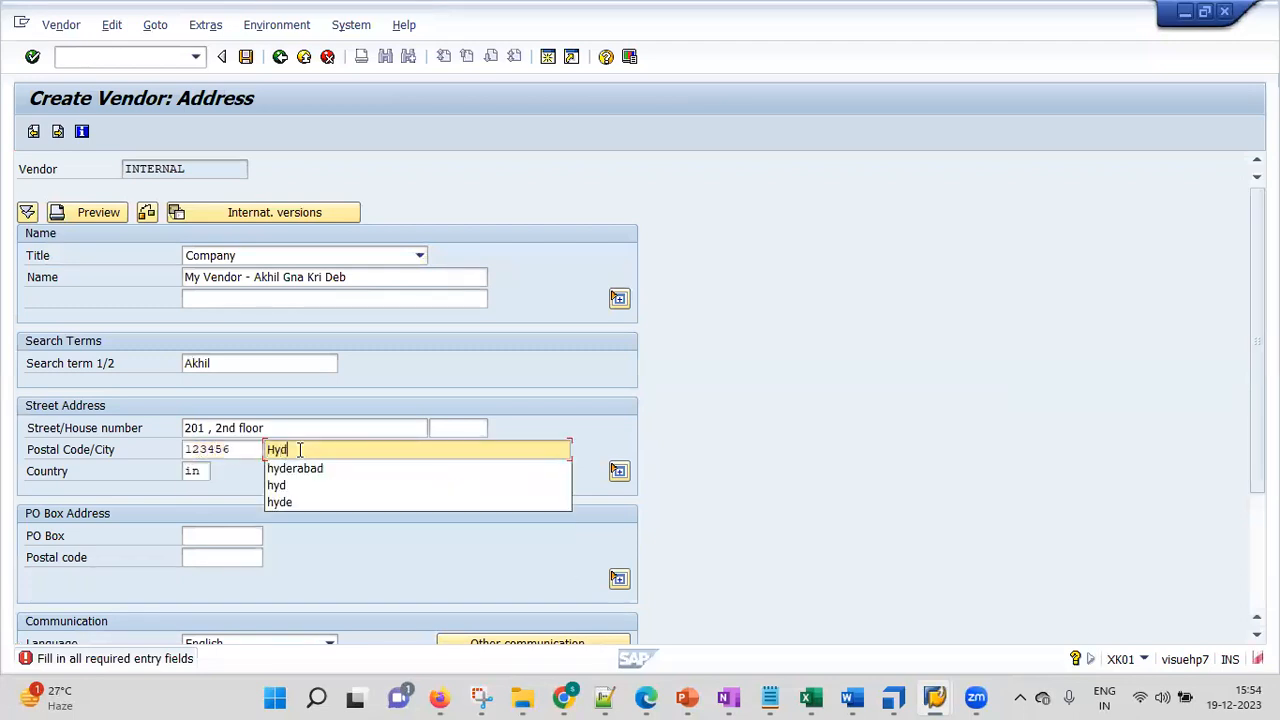
type("er")
left_click(300, 470)
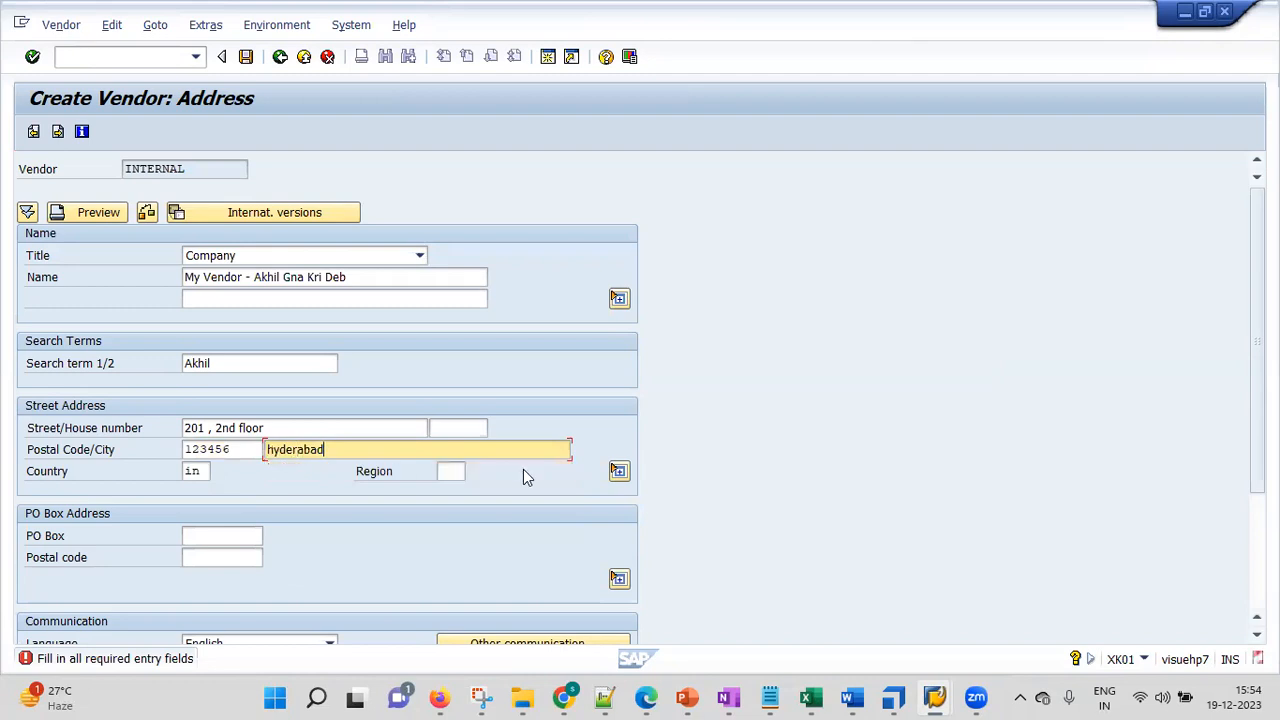
key("Tab")
key("Tab")
key("Tab")
key("Tab")
key("Tab")
key("Tab")
key("Down")
key("Down")
key("Down")
key("Down")
key("Up")
key("Up")
key("Up")
key("Up")
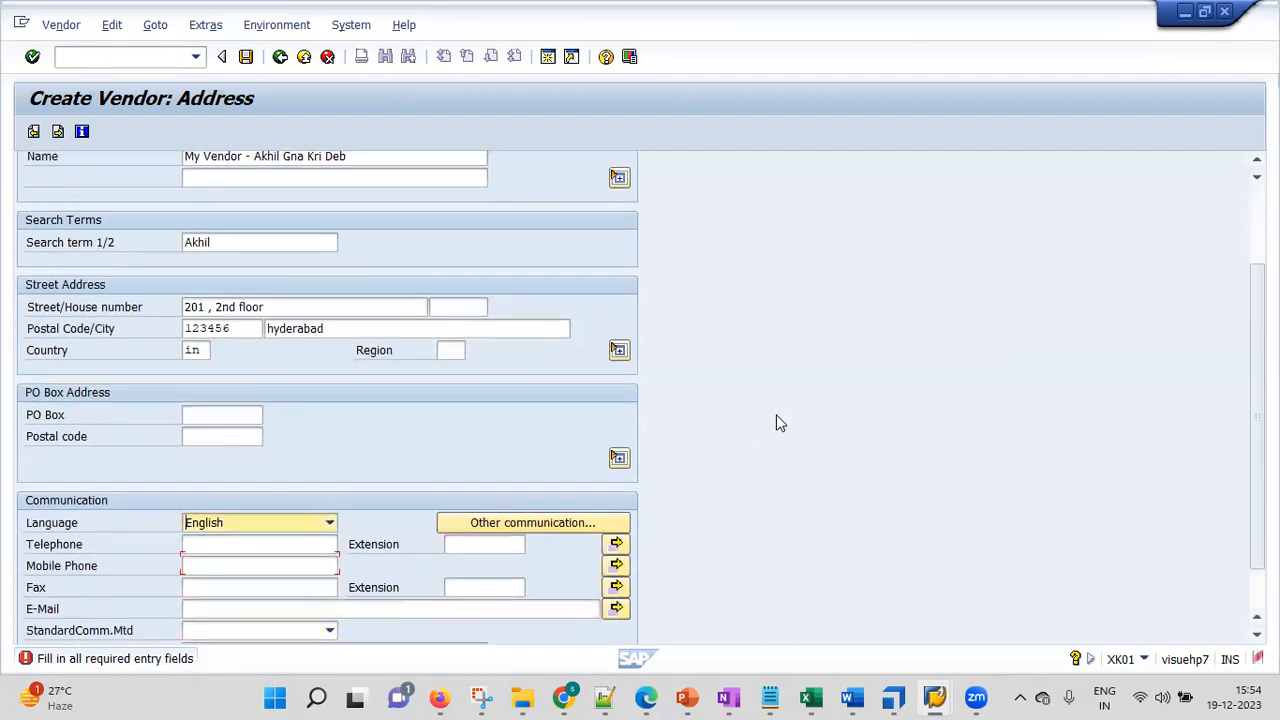
key("Return")
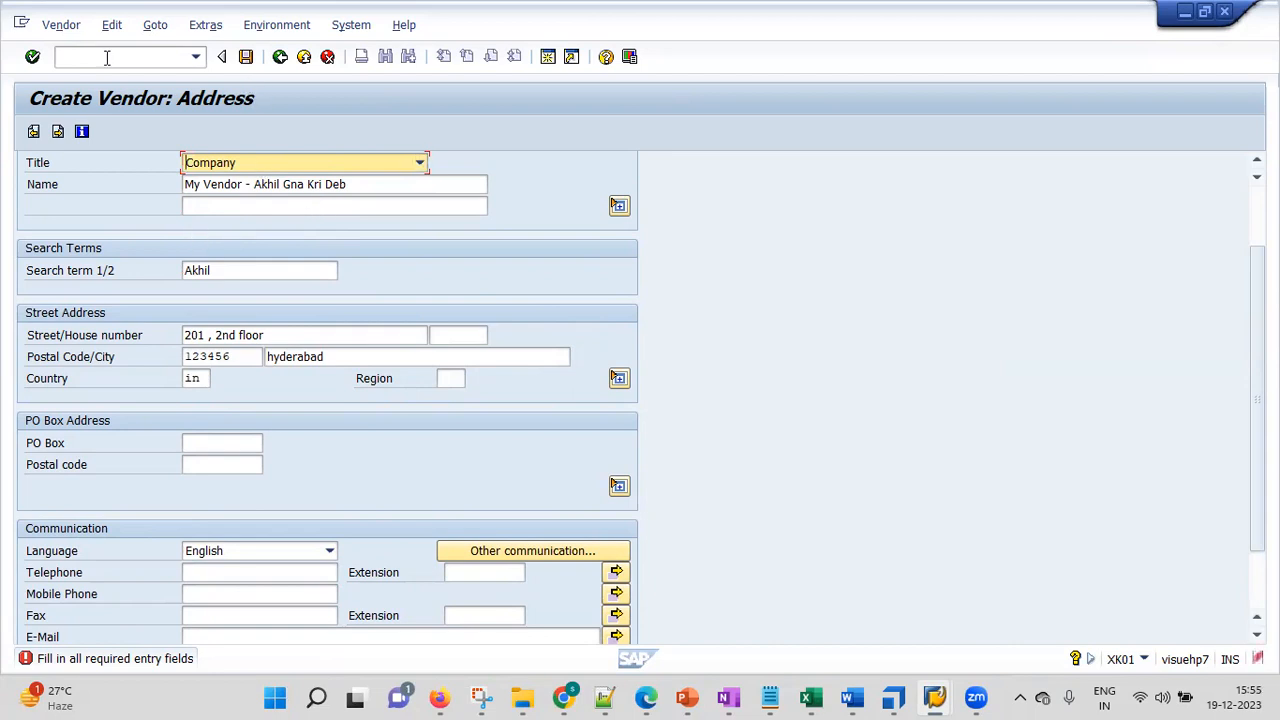
left_click(32, 57)
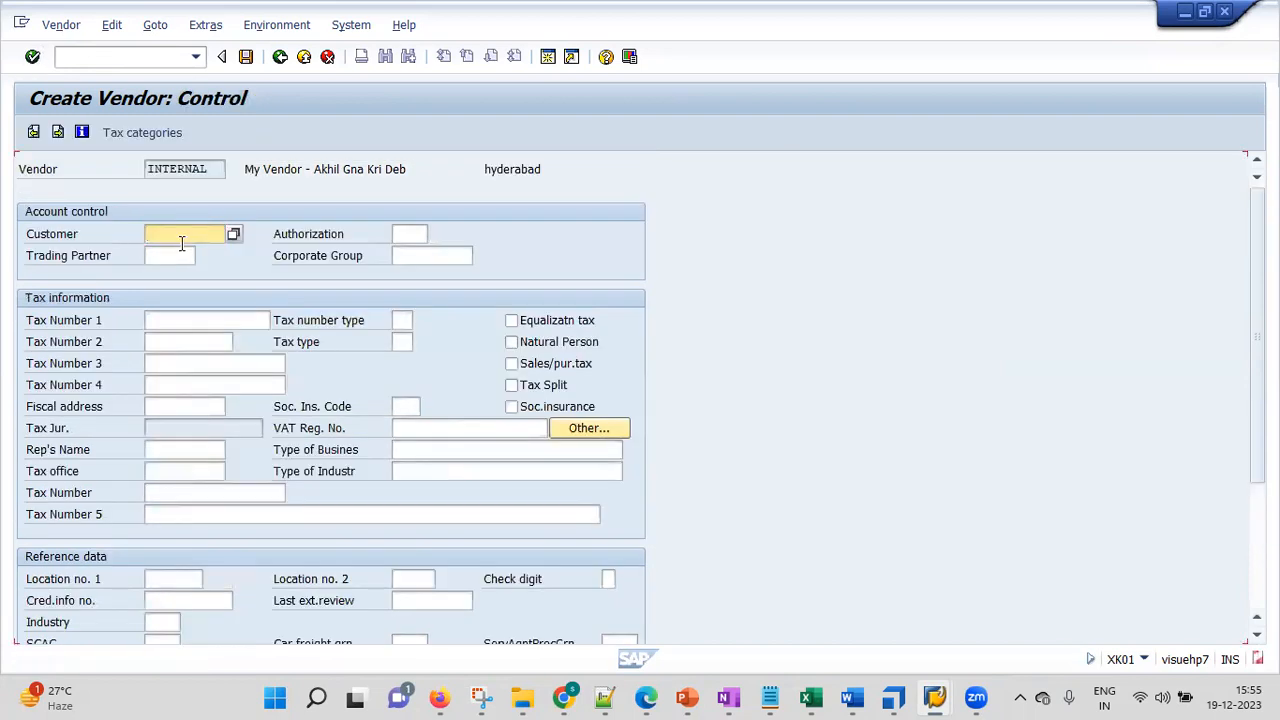
Skip Control and Payment transactions, enter a contact person's first and last name, then reach Accounting information
left_click(32, 57)
left_click(32, 57)
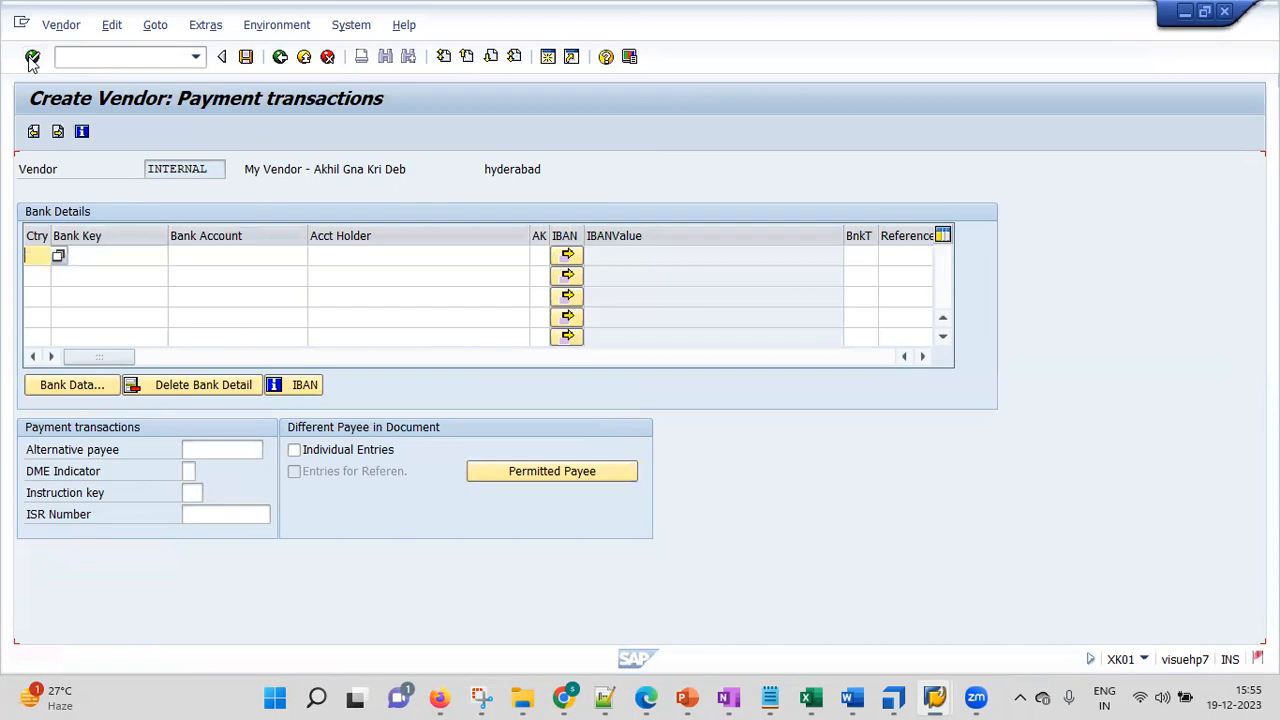
type("sathish")
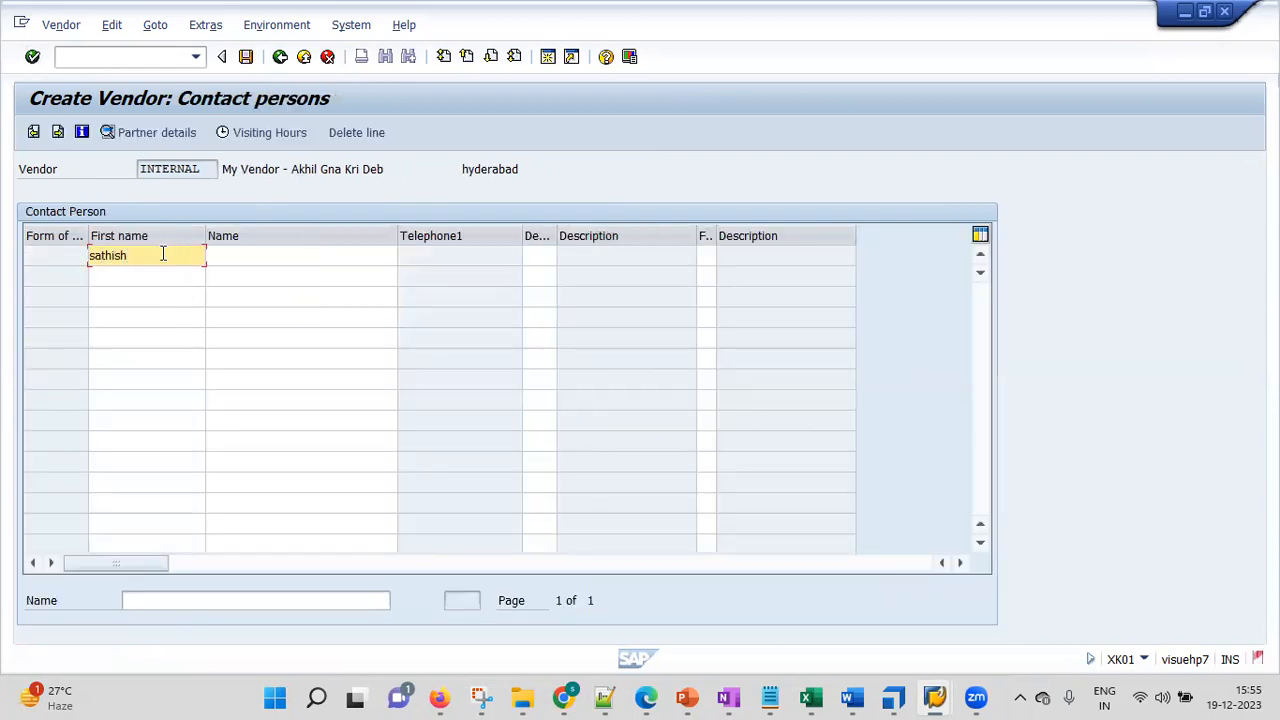
left_click(32, 57)
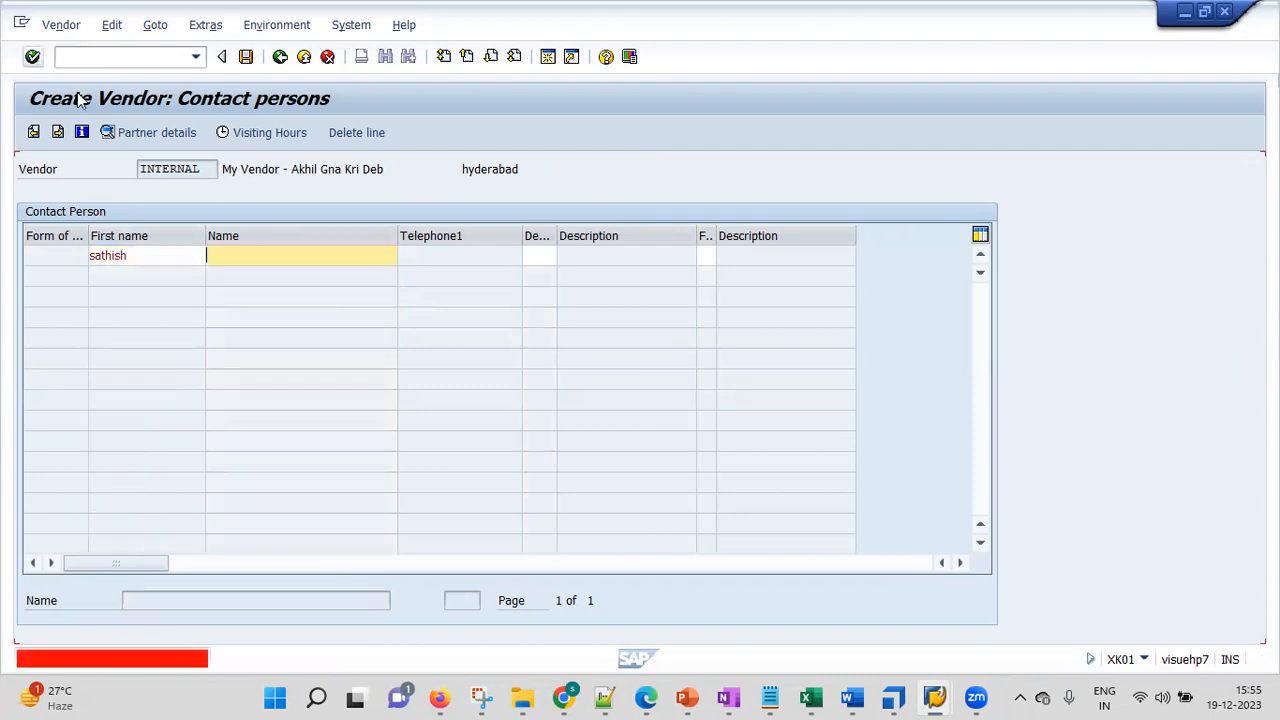
type("m")
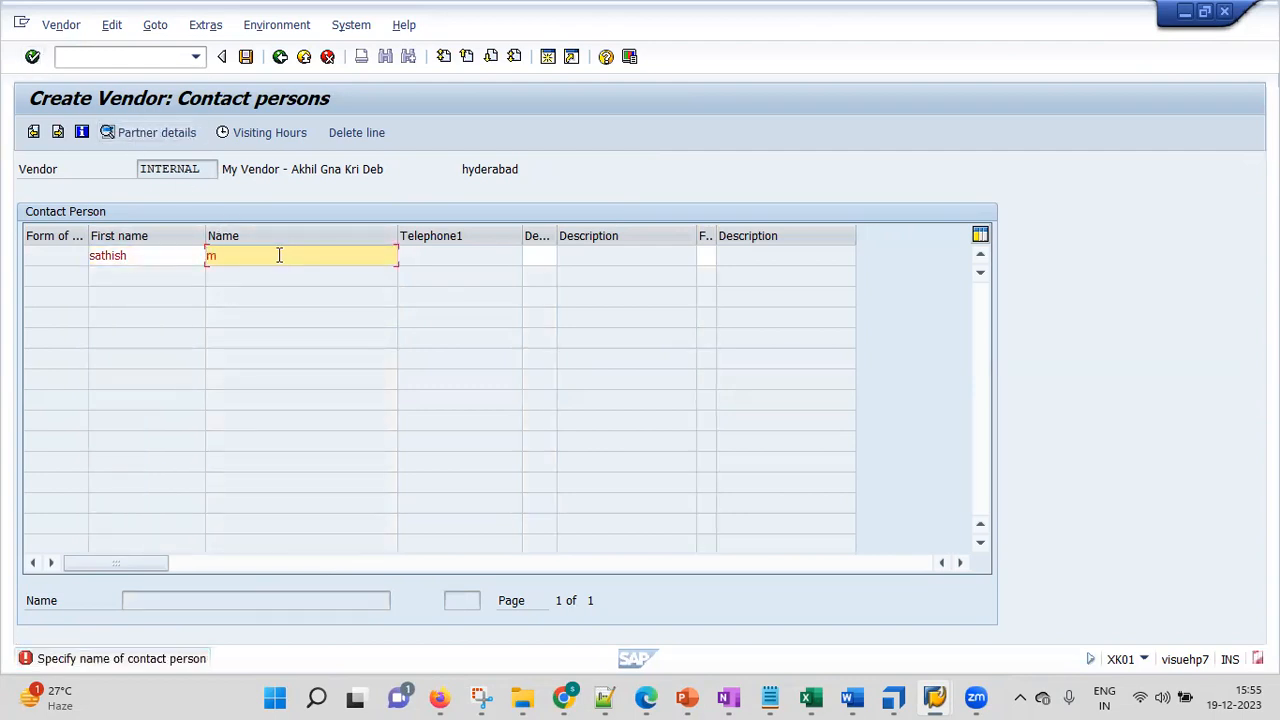
left_click(32, 57)
left_click(32, 57)
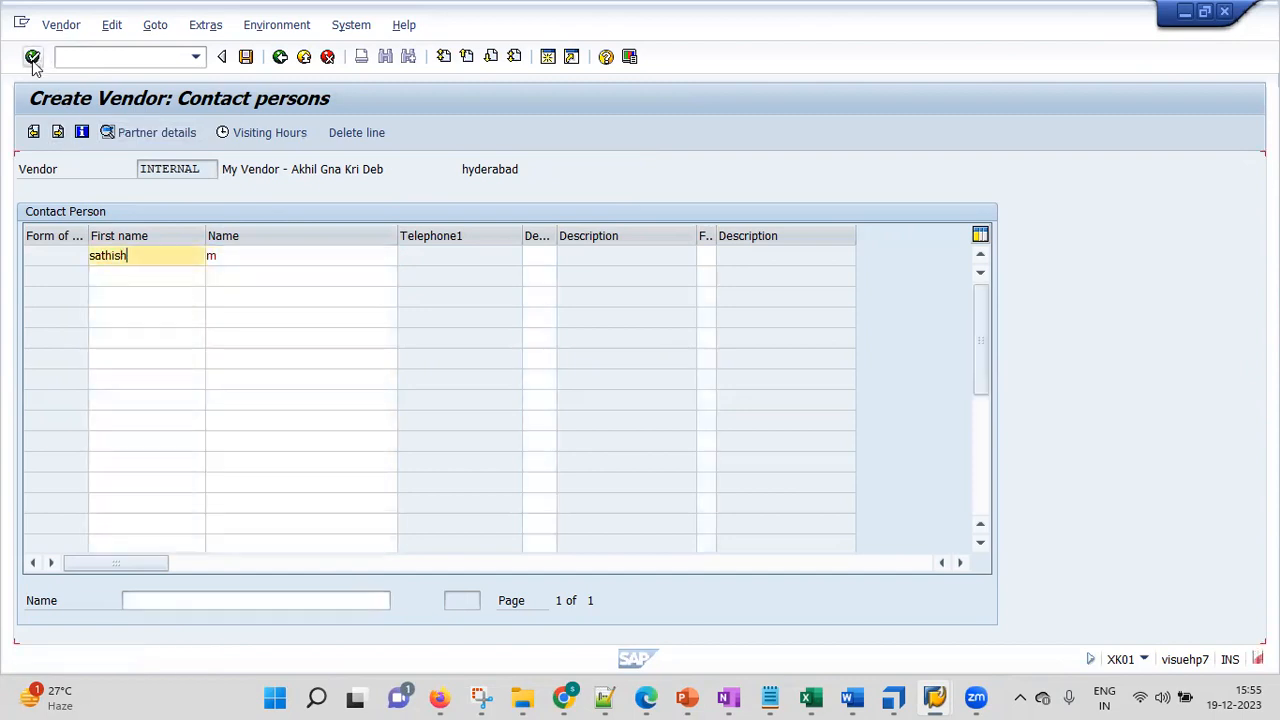
left_click(202, 259)
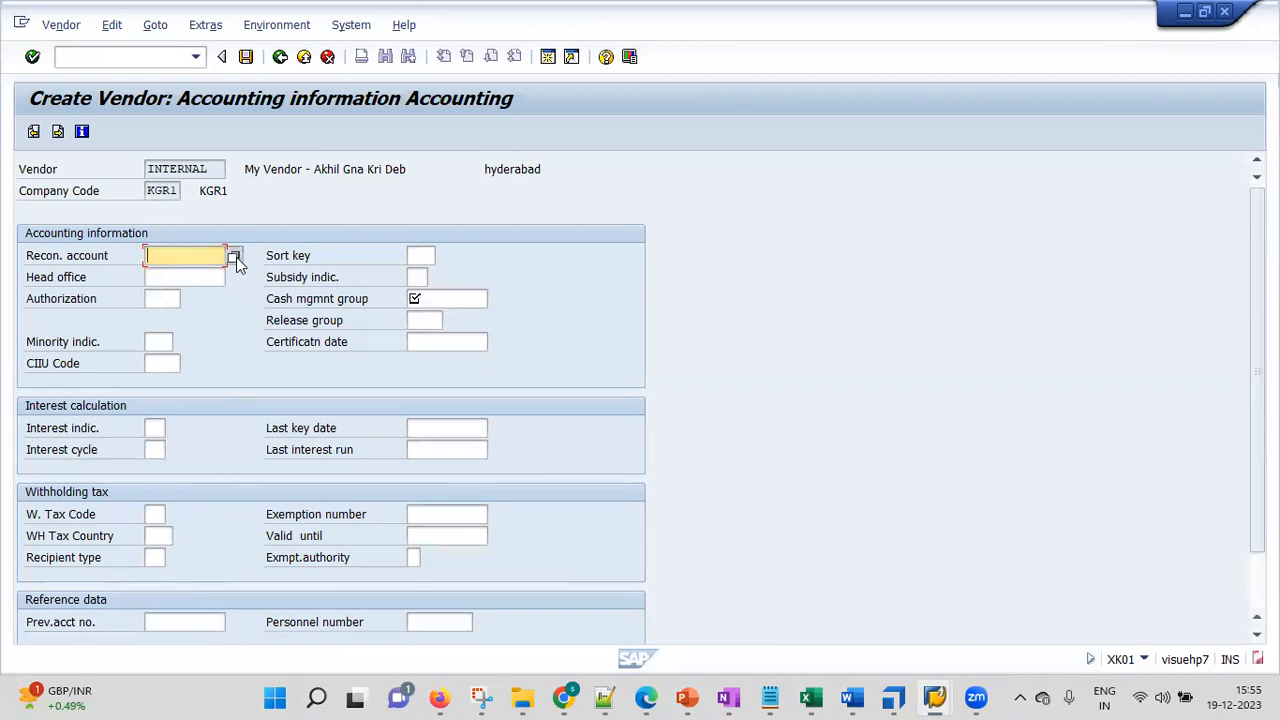
Choose 160000 Trade Payables - domestic from the reconciliation account value help
left_click(235, 257)
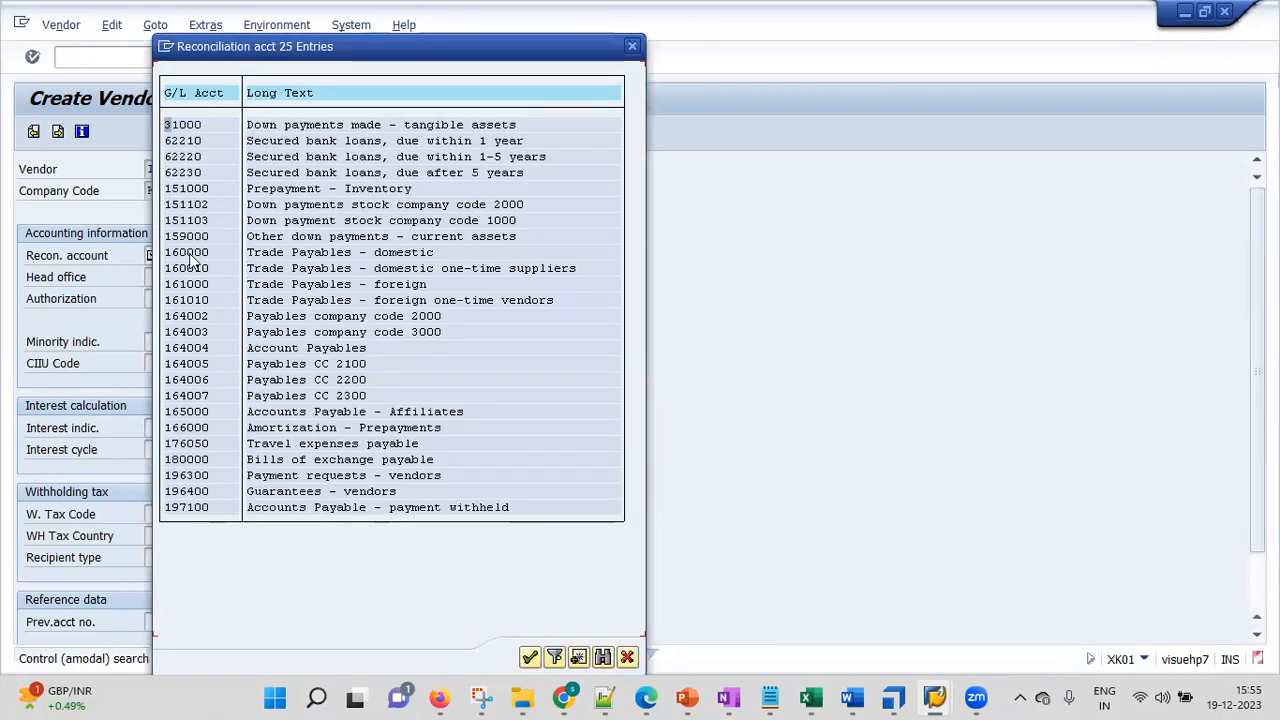
left_click(184, 256)
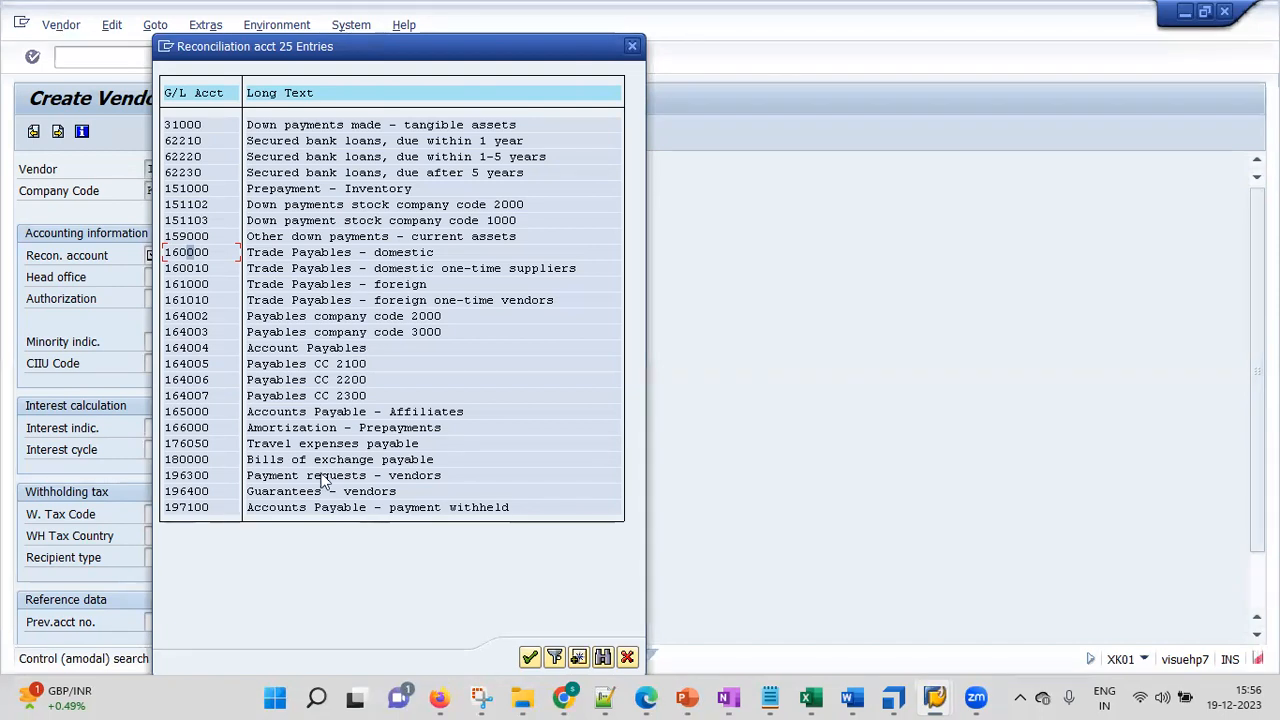
left_click(312, 286)
left_click(198, 257)
double_click(200, 258)
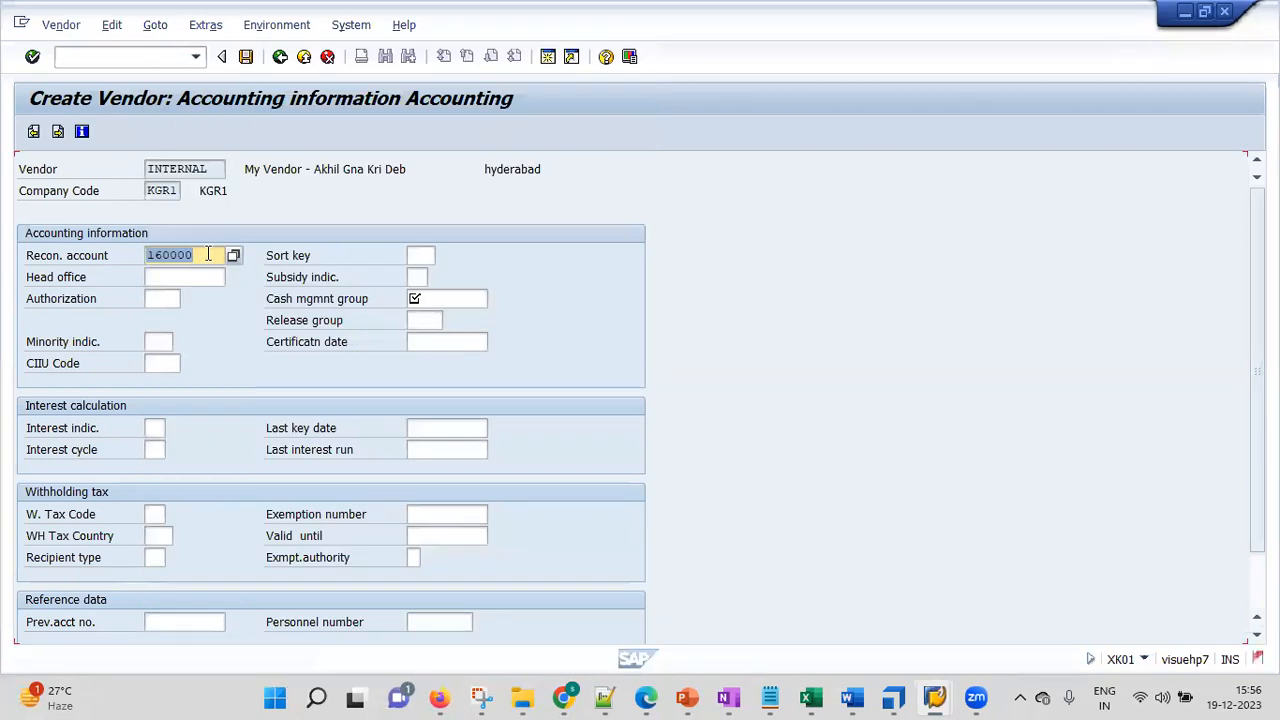
Pick planning group A1 as cash management group and continue to Payment transactions Accounting
left_click(32, 58)
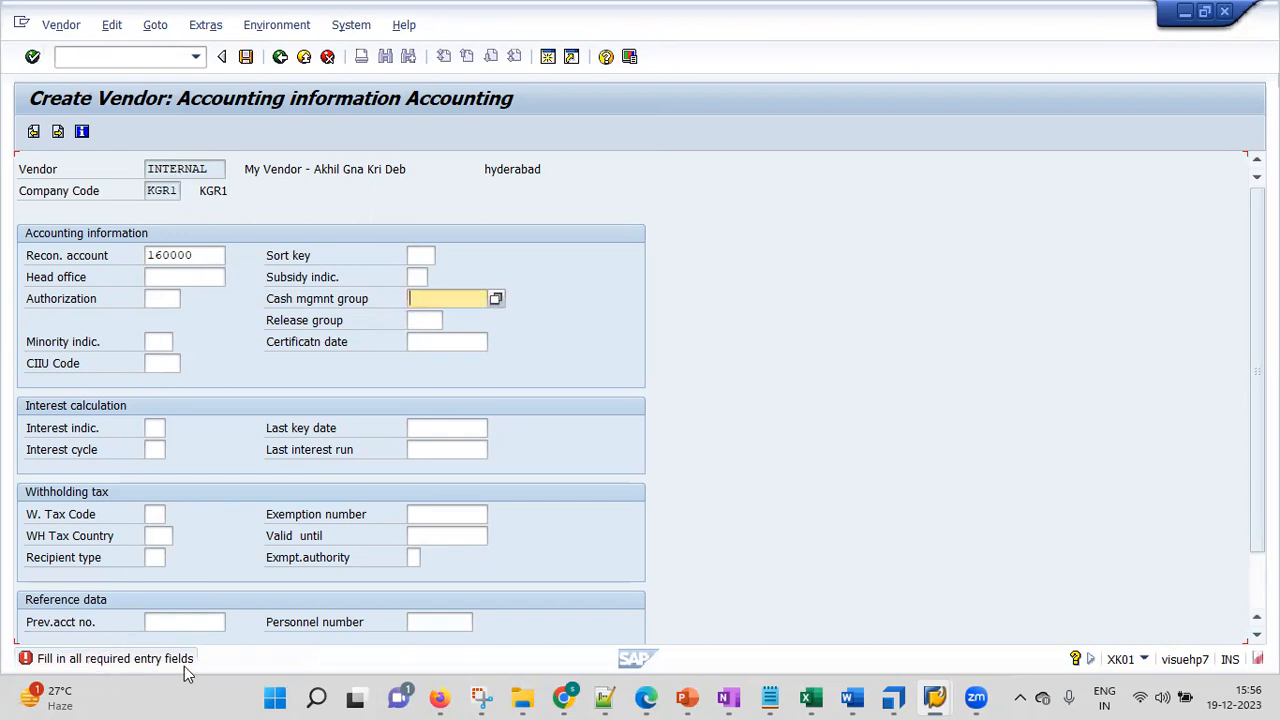
left_click(496, 300)
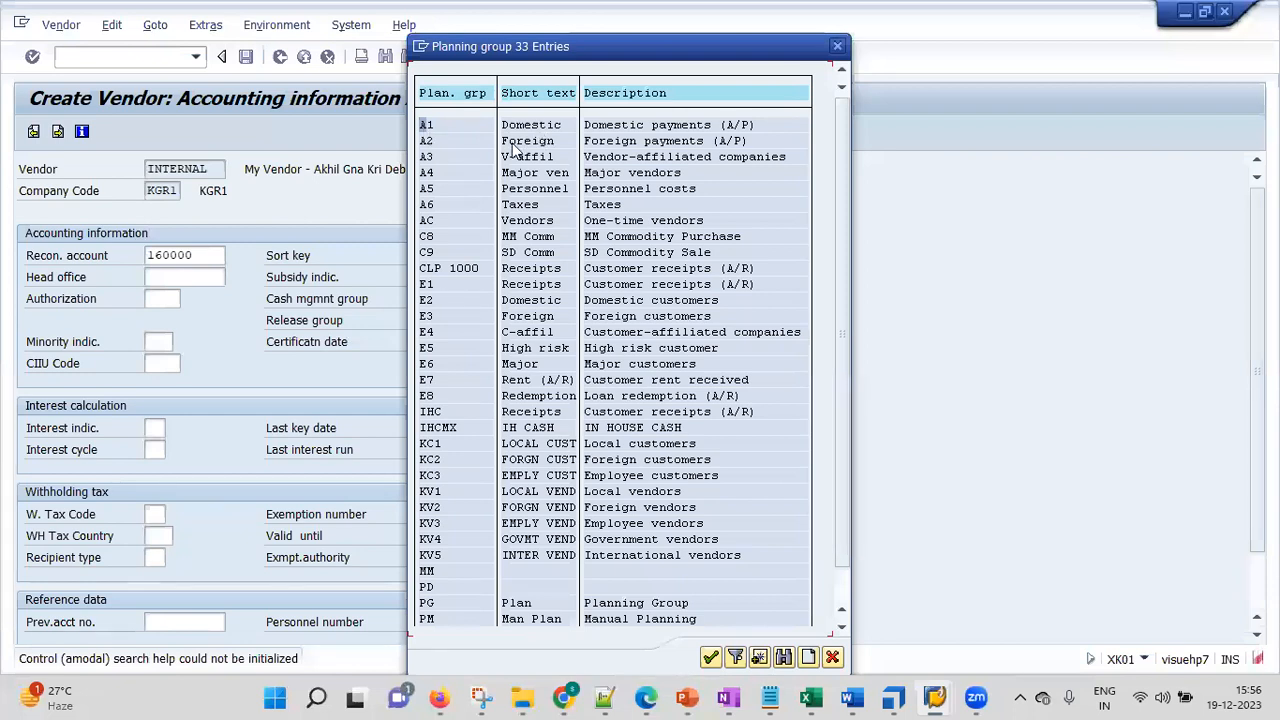
double_click(426, 126)
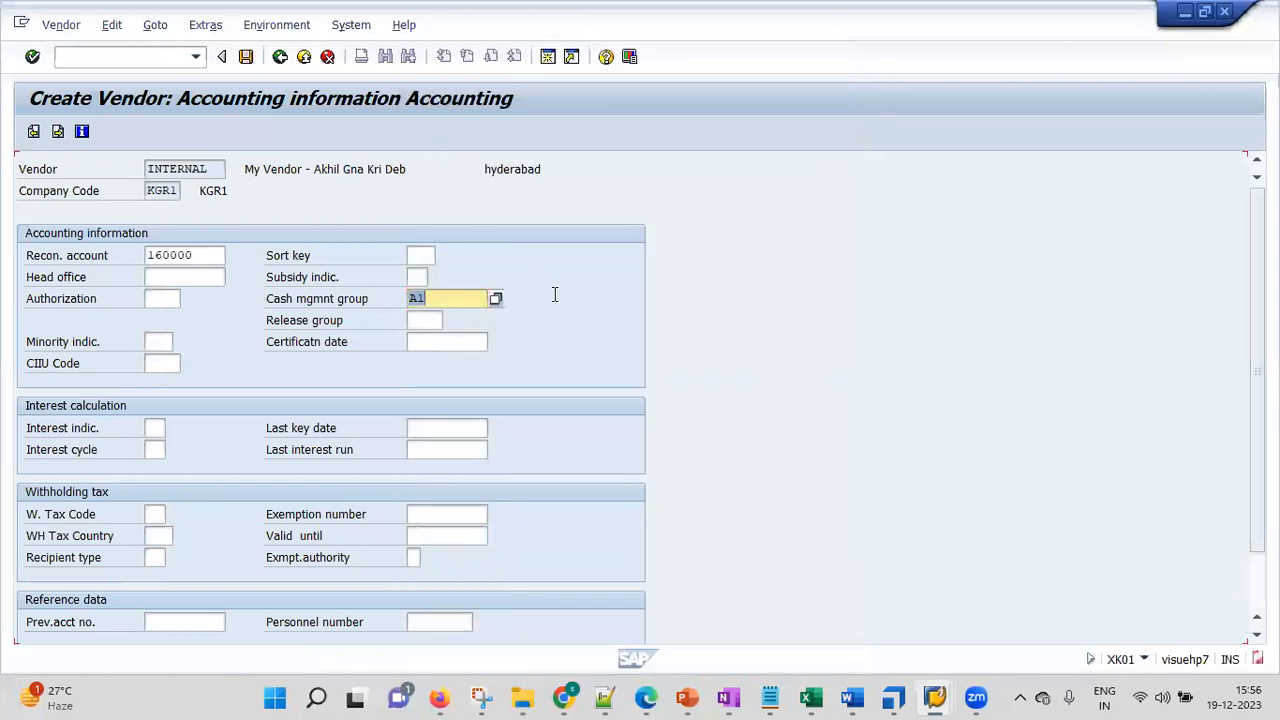
left_click(32, 57)
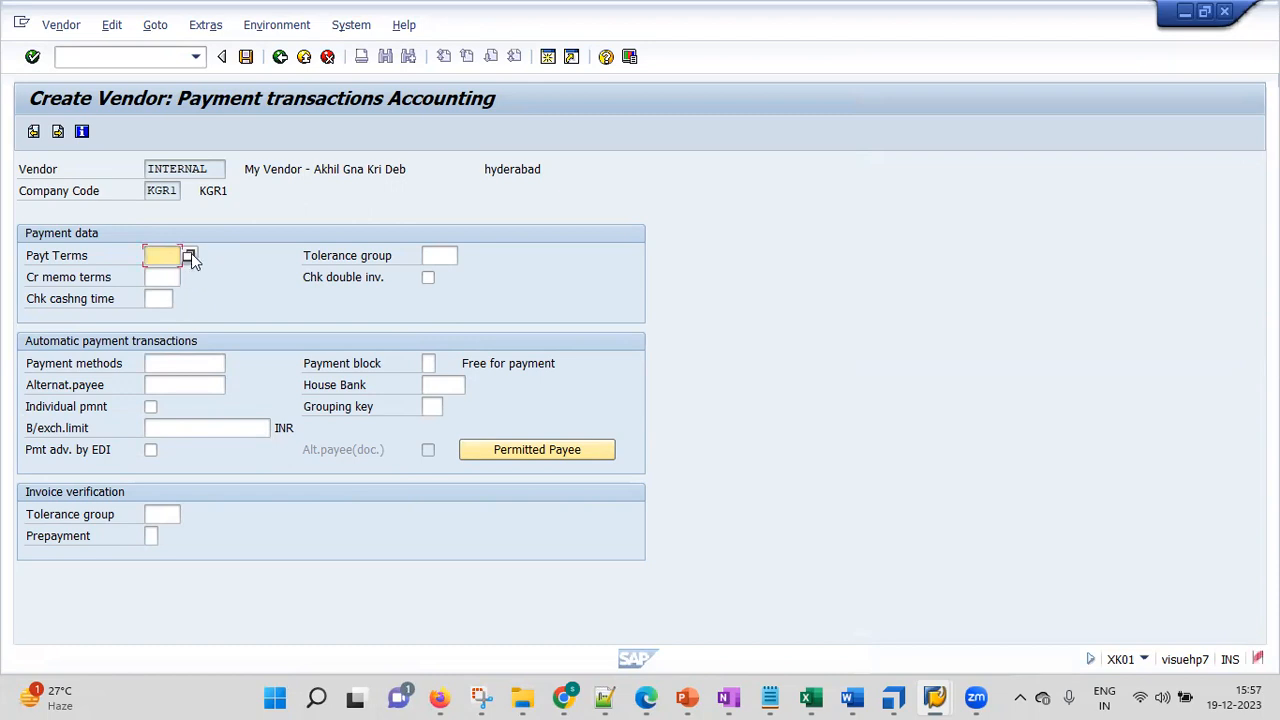
Skip correspondence, enter order currency inr, and continue to Partner functions
left_click(32, 57)
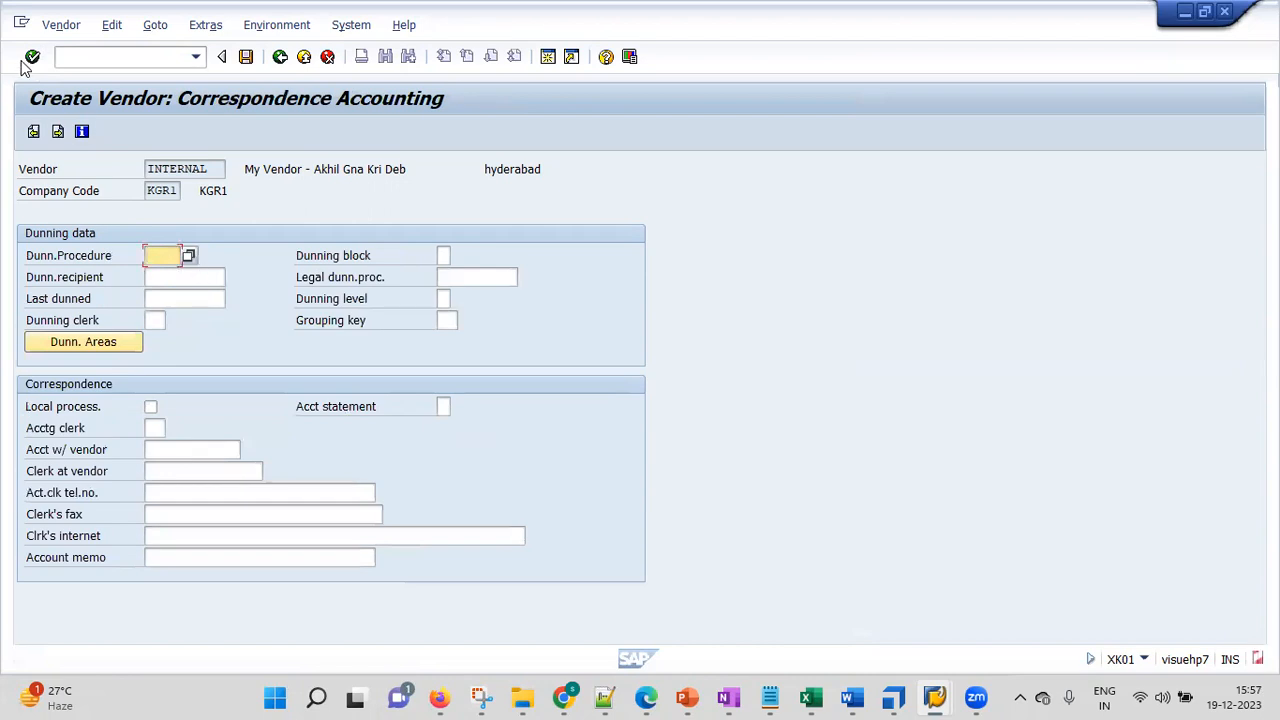
left_click(31, 58)
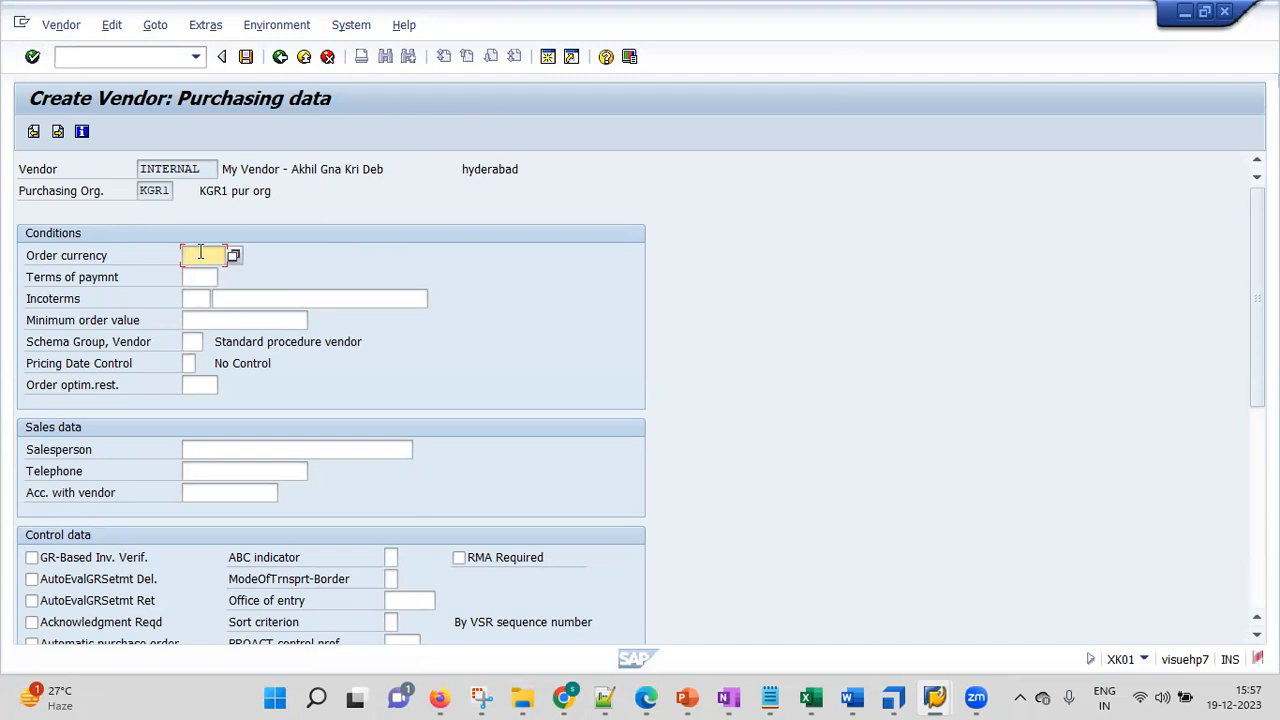
type("inr")
left_click(32, 57)
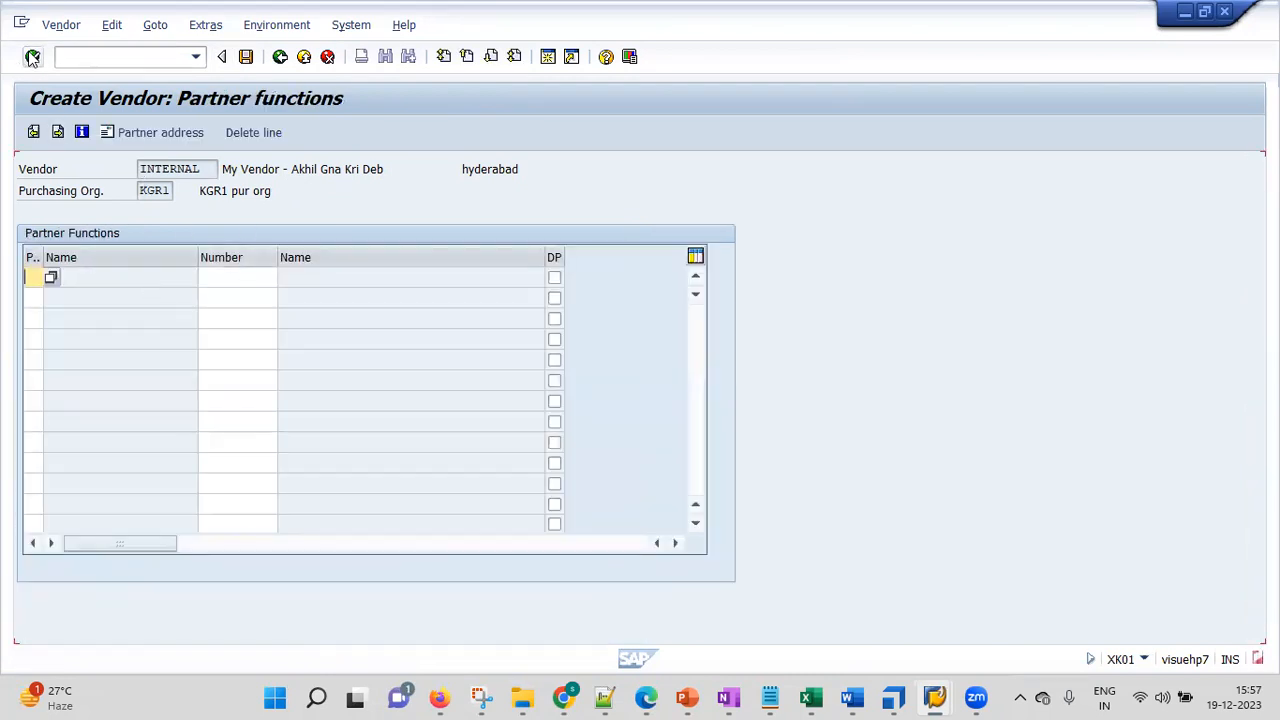
Save the vendor, select its number in the creation message, and switch to Notepad++
left_click(32, 57)
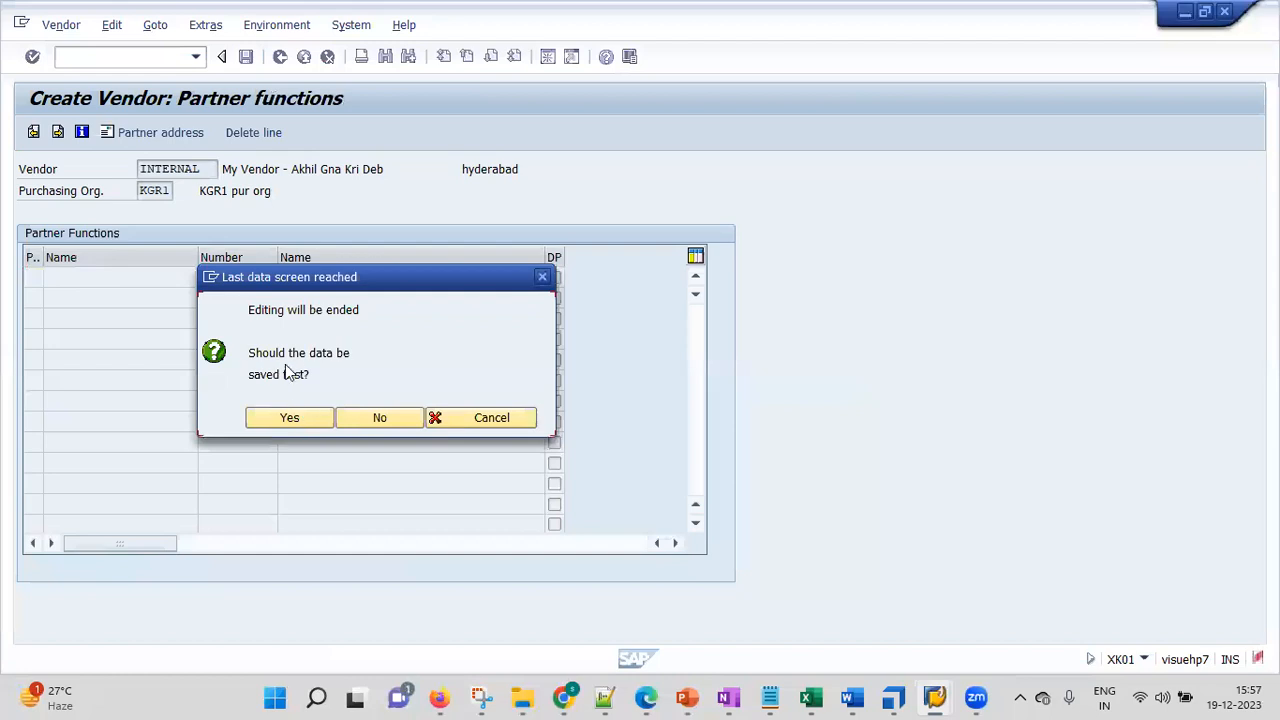
left_click(289, 418)
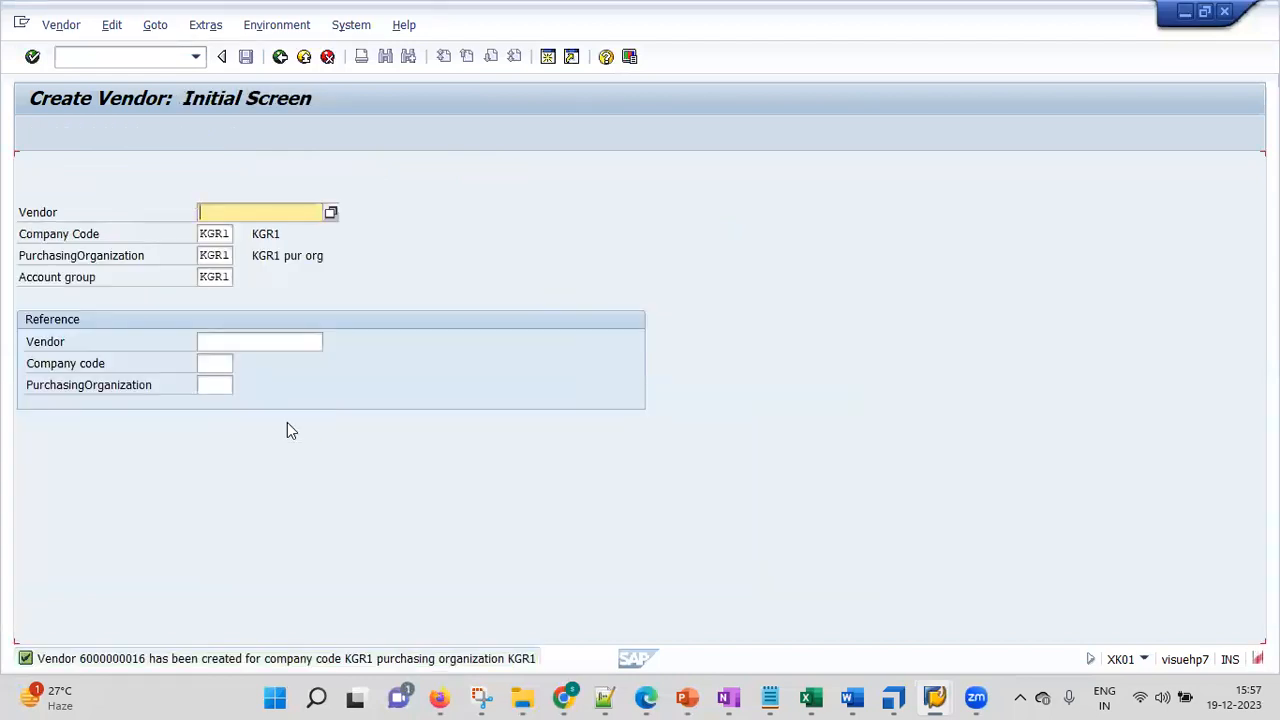
left_click(168, 660)
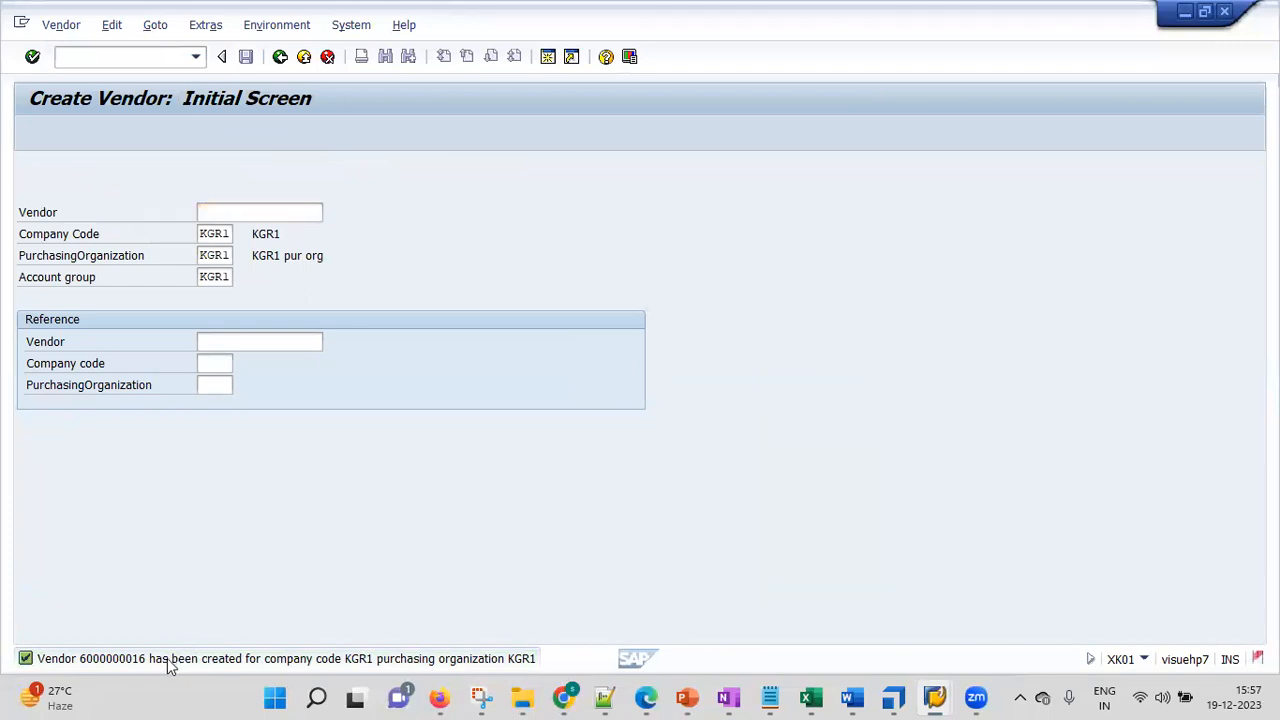
double_click(168, 660)
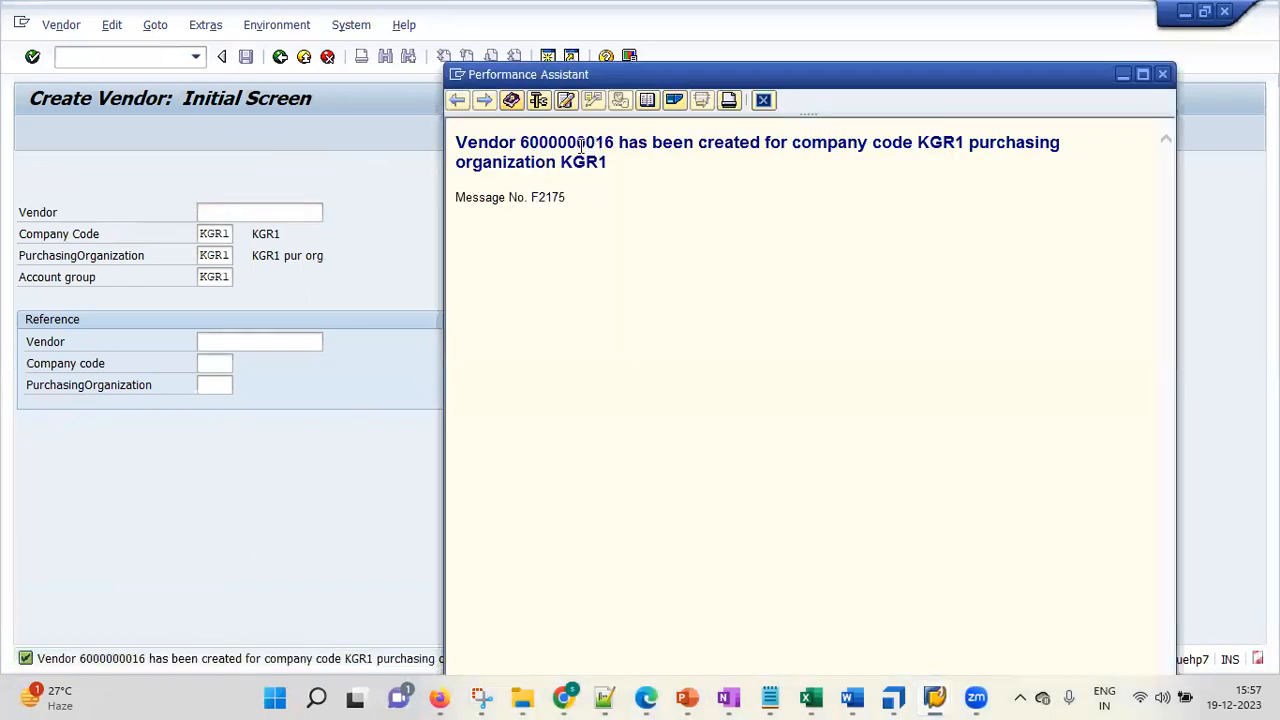
double_click(581, 147)
key("ctrl+c")
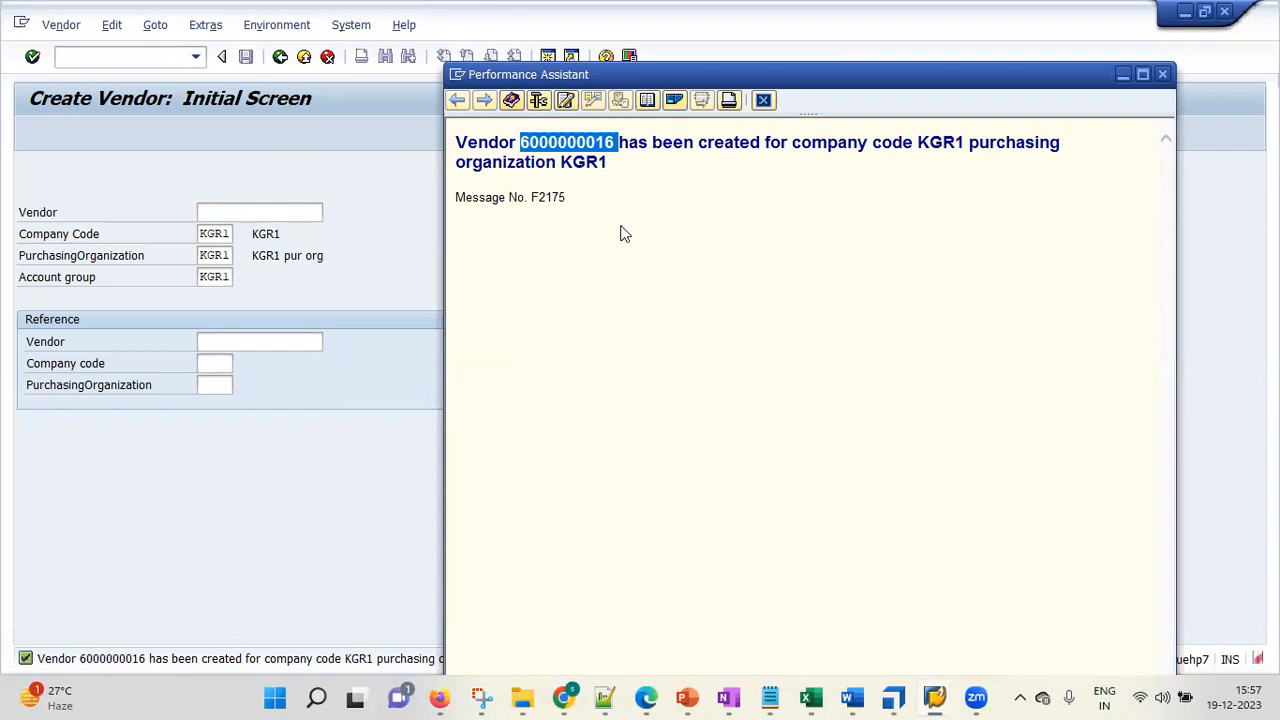
left_click(600, 697)
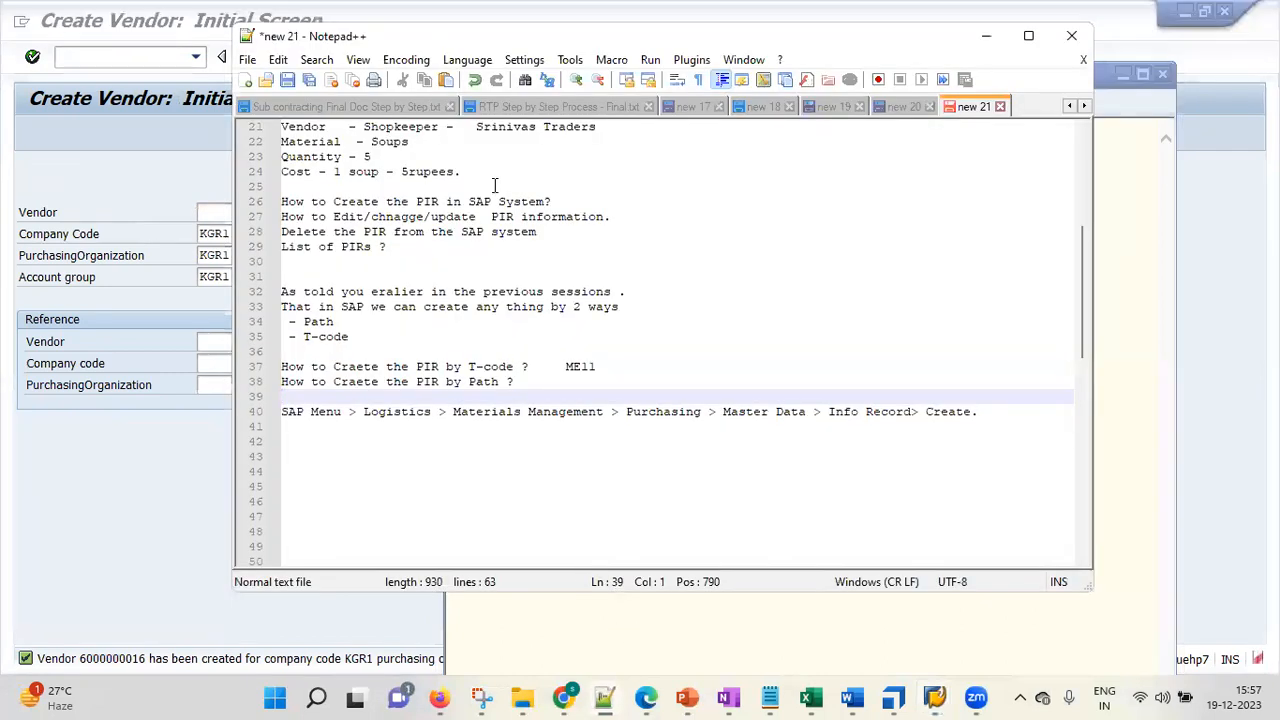
Add a 'vendor -' line with the pasted new vendor number on line 42 of the notes
left_click(378, 447)
type("vendor -")
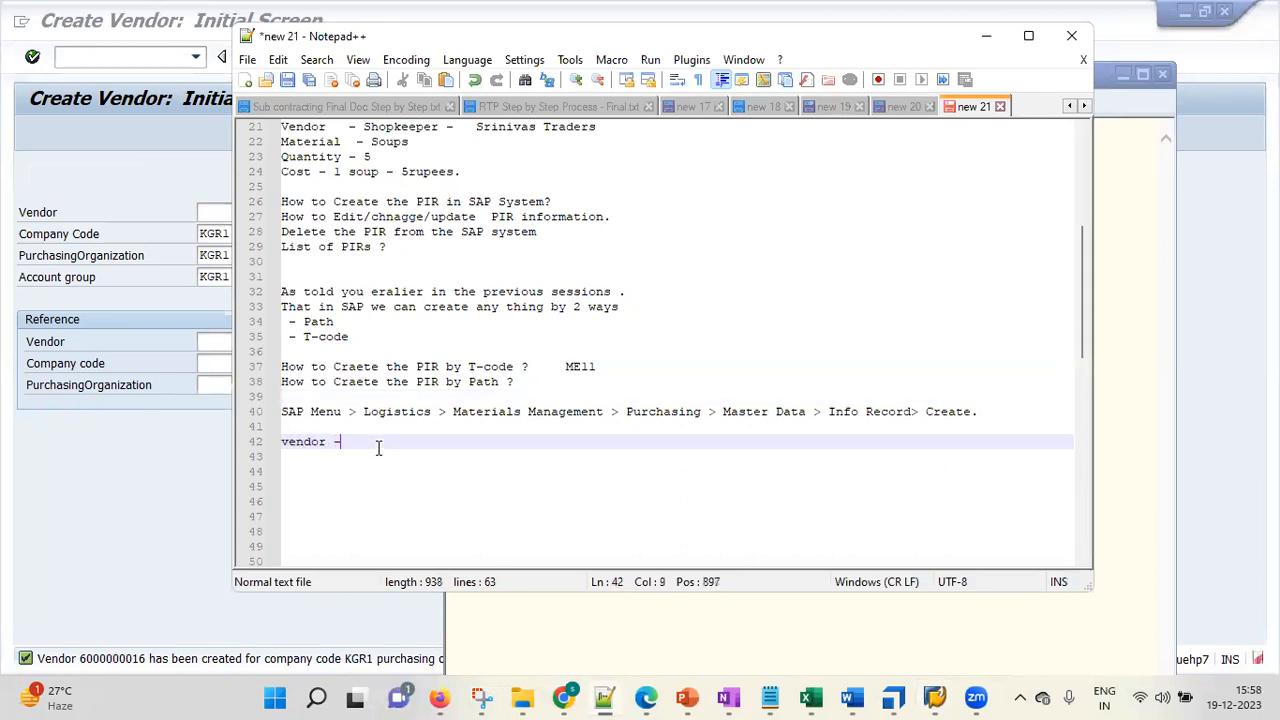
key("ctrl+v")
left_click(167, 501)
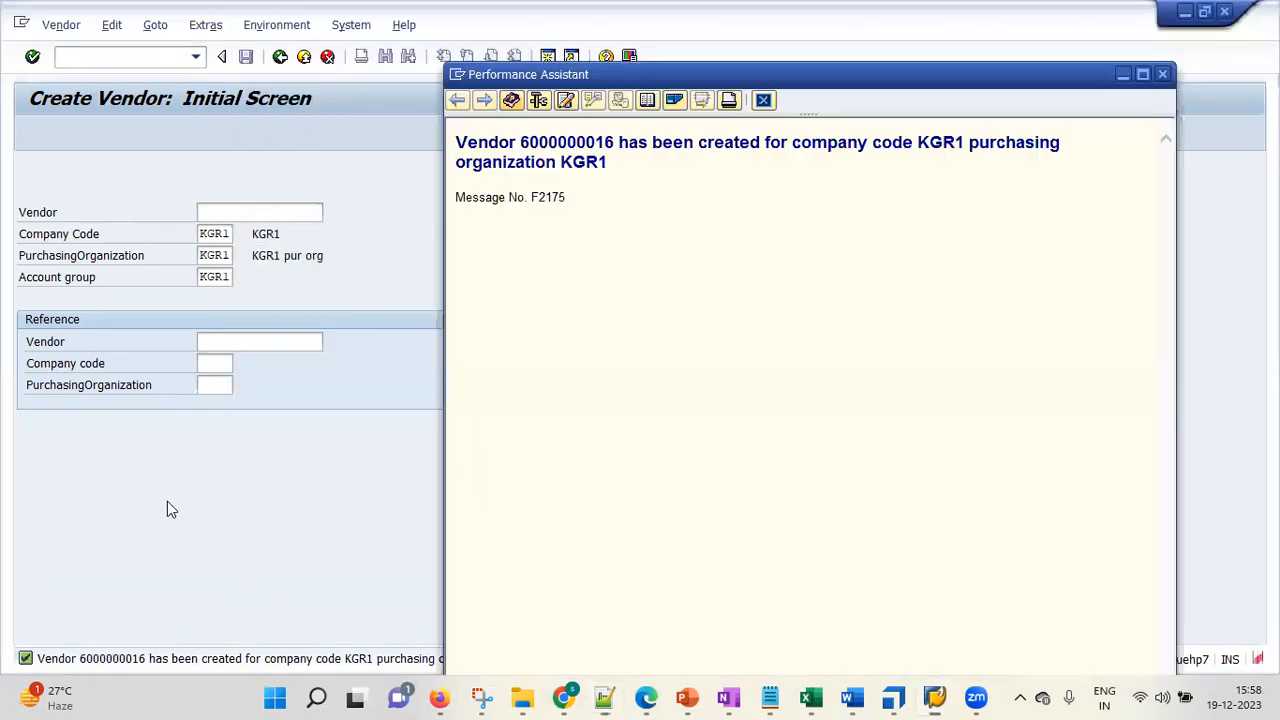
Dismiss the help popup and start transaction ME11 to create an info record
left_click(1162, 76)
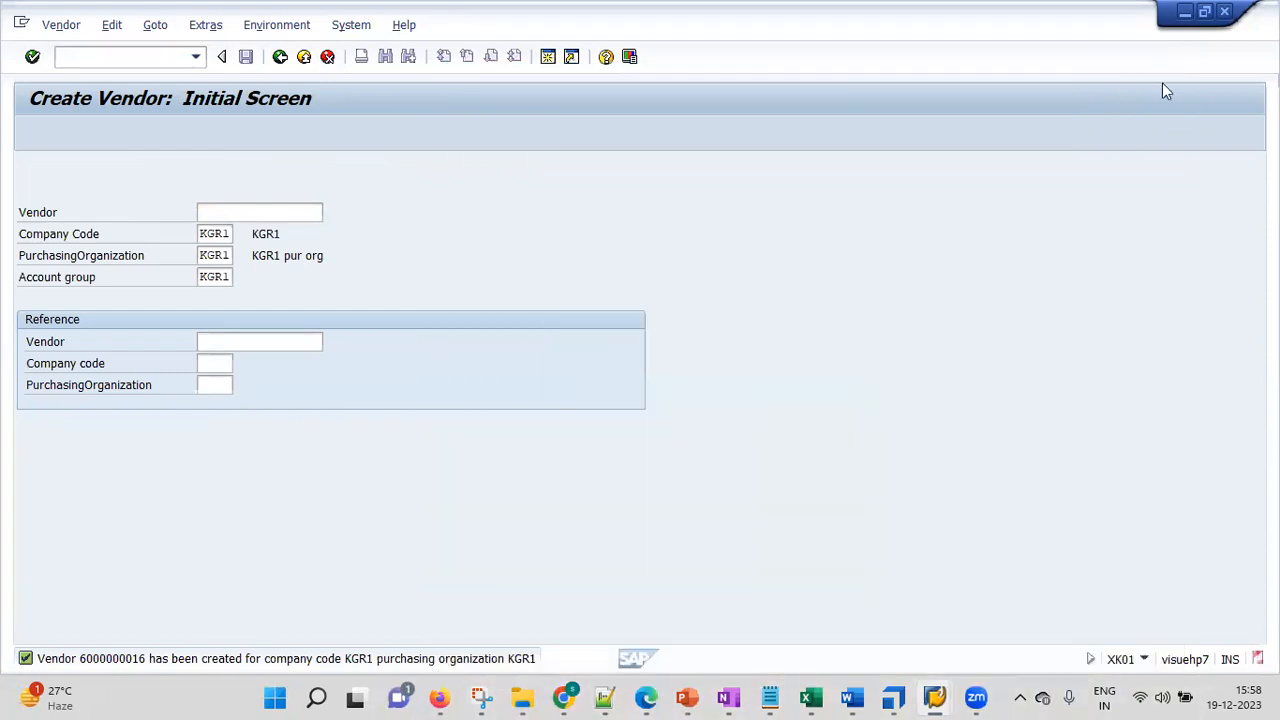
left_click(121, 57)
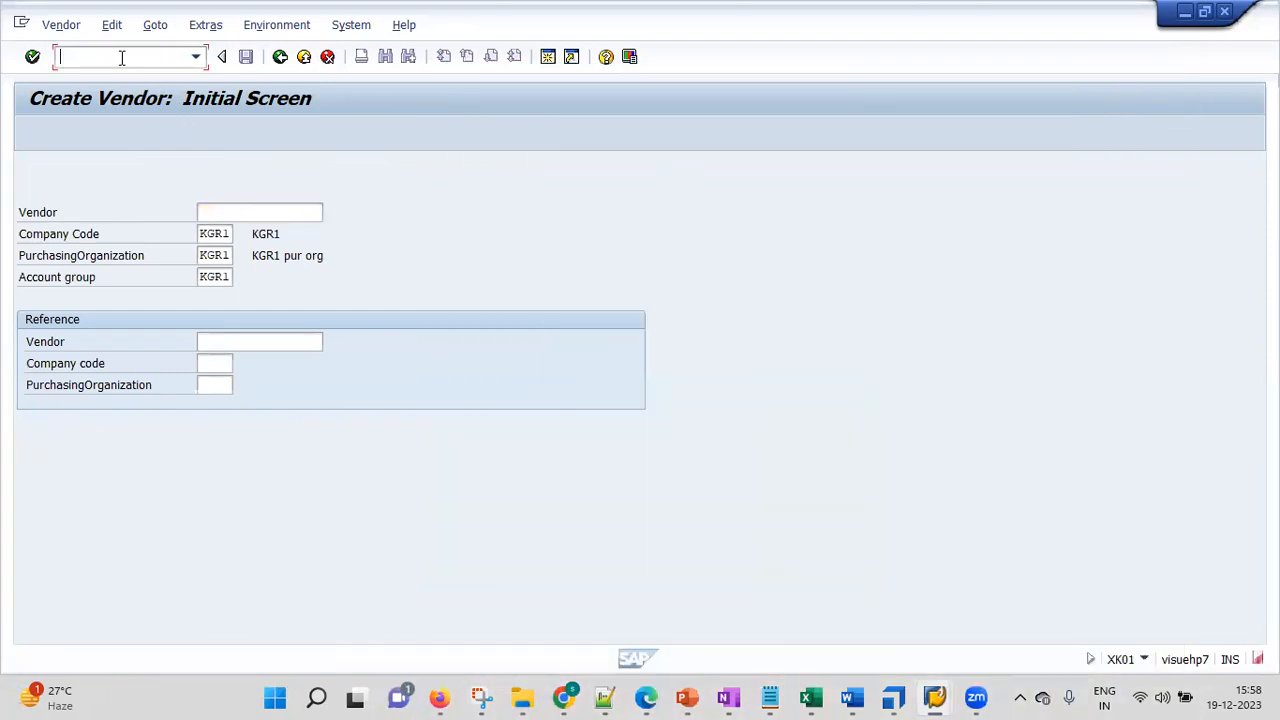
type("me11")
type("/n")
key("Return")
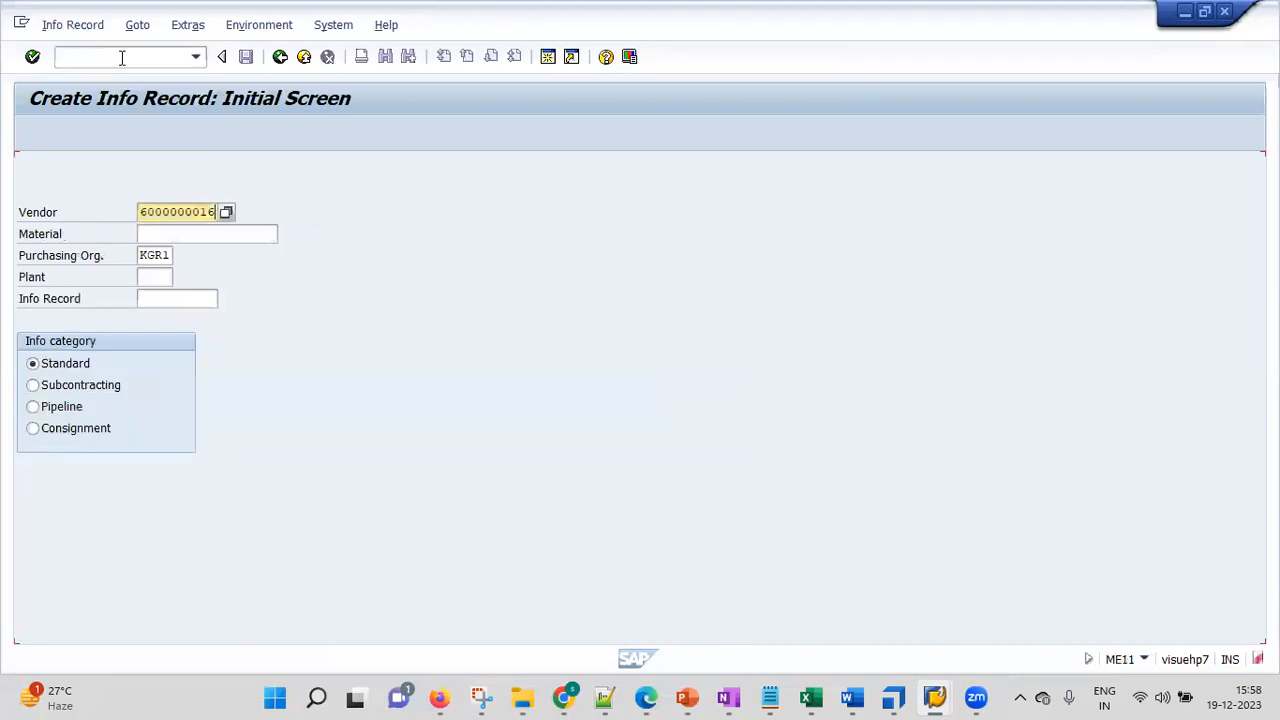
Pick the newly created vendor from the Vendor search help hit list
left_click(218, 212)
left_click(227, 212)
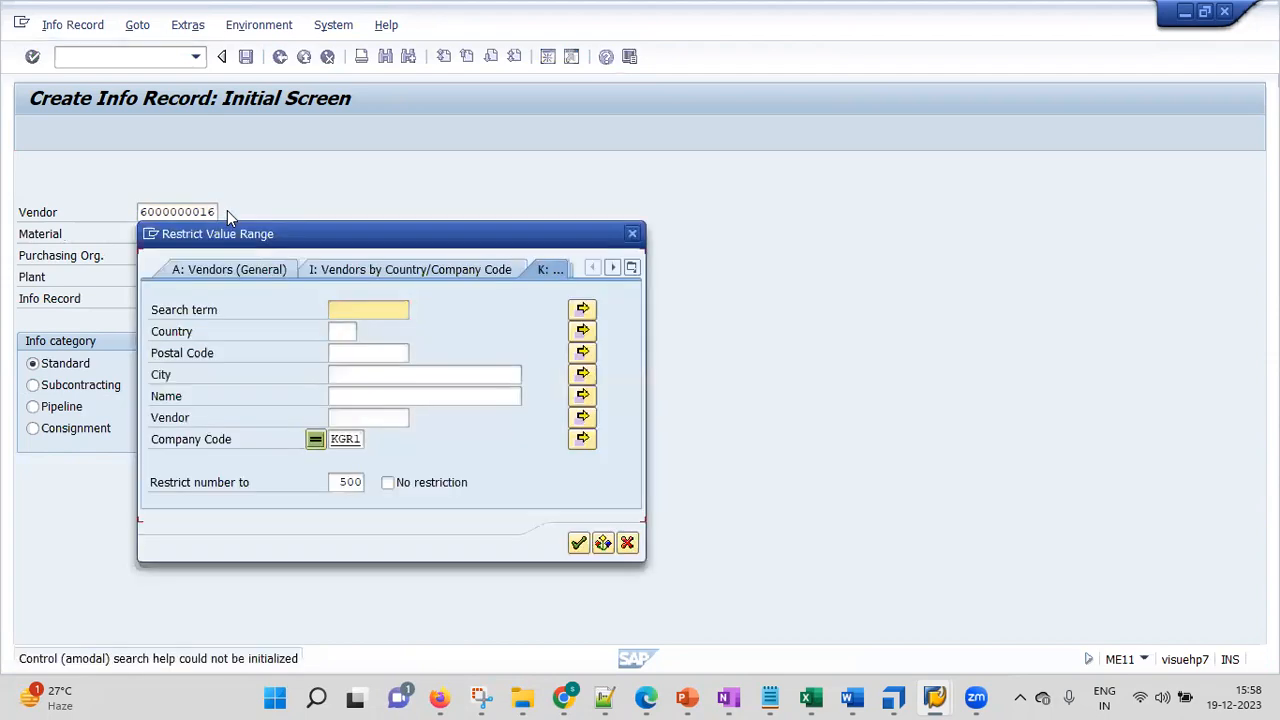
left_click_drag(313, 235, 610, 99)
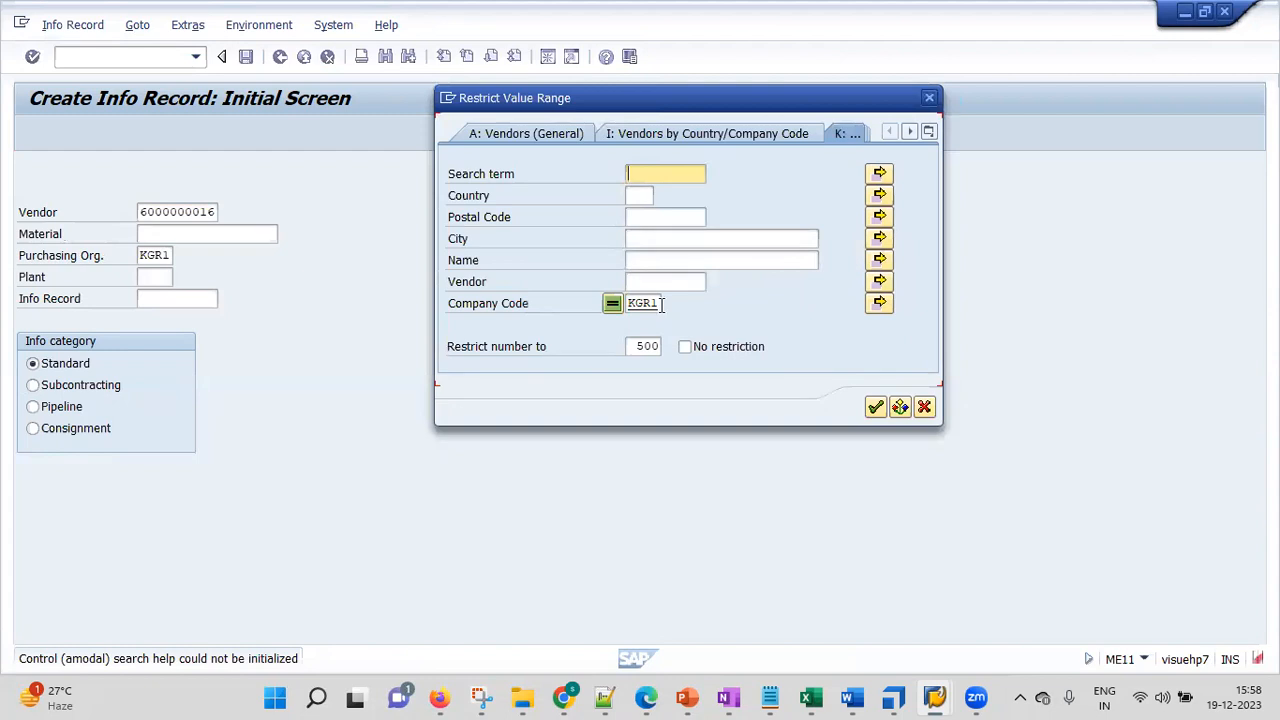
key("Return")
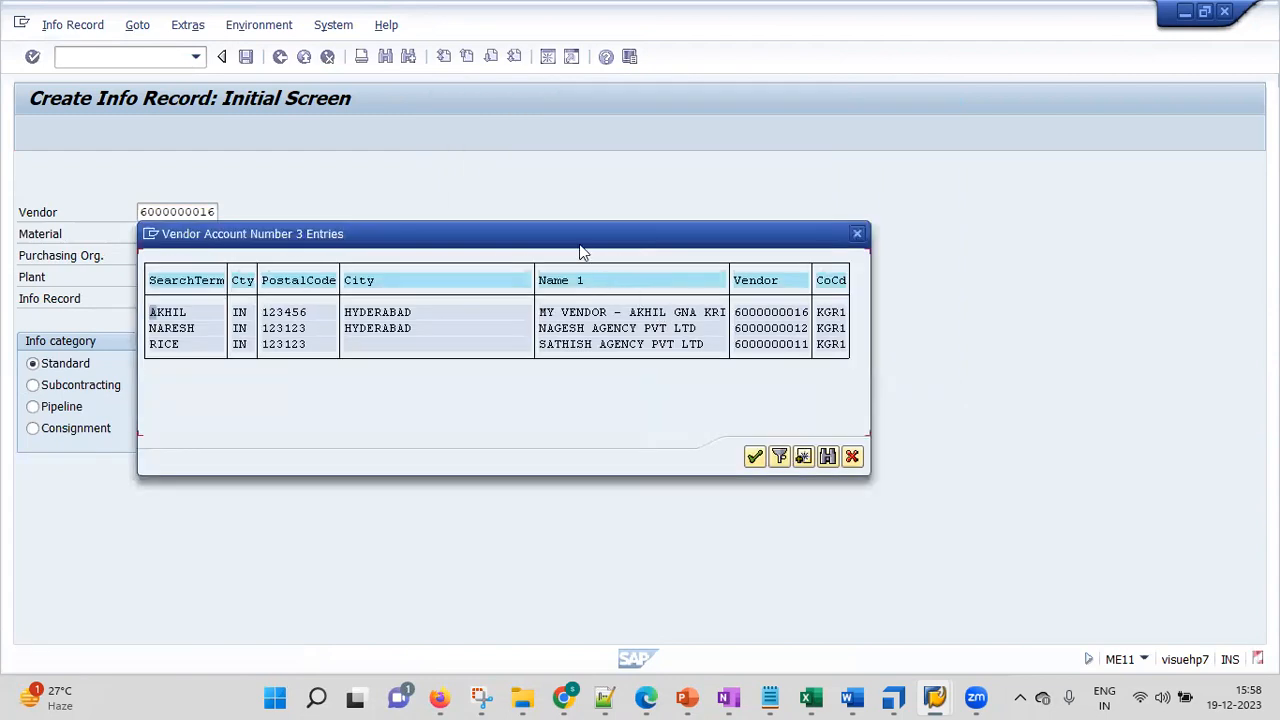
left_click_drag(591, 240, 780, 157)
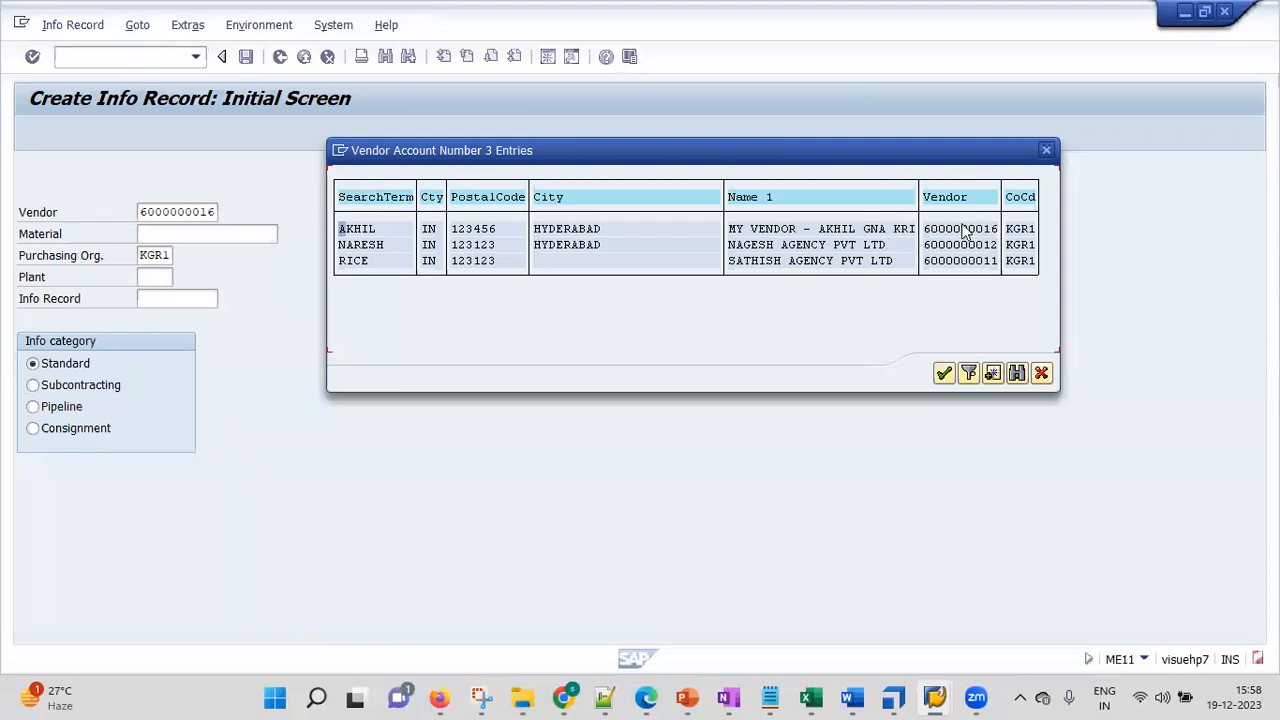
double_click(356, 230)
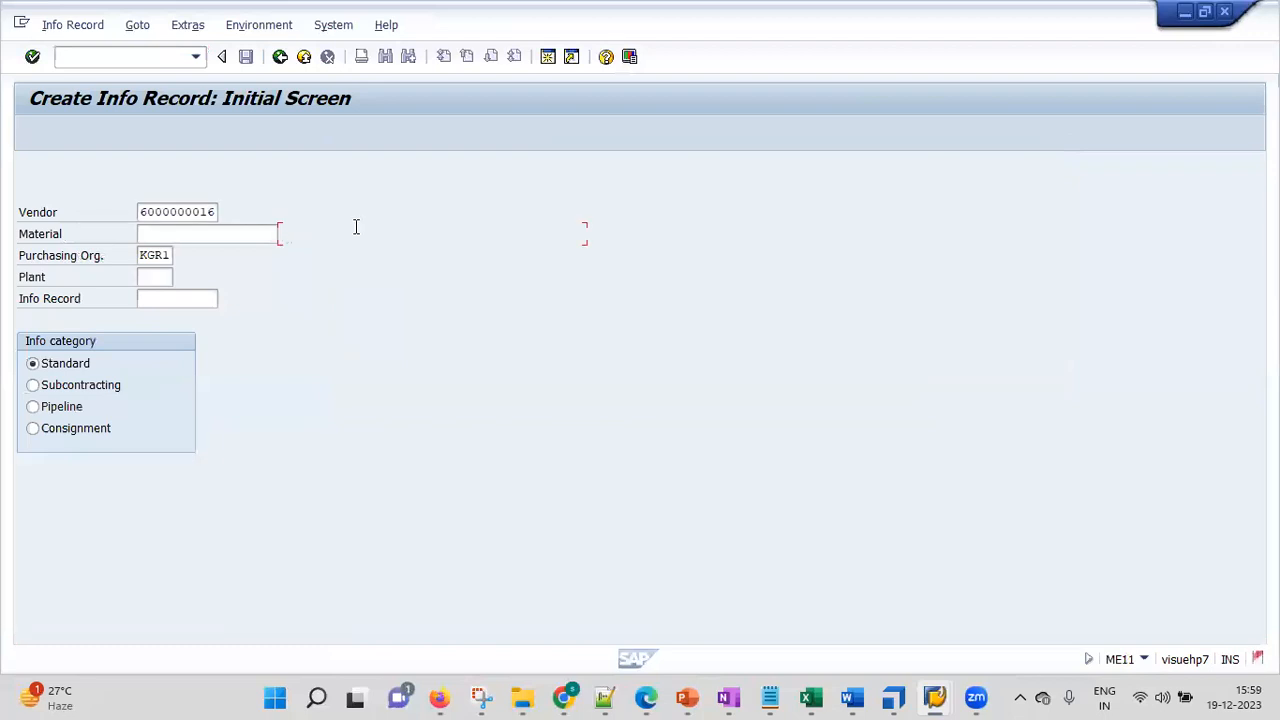
Search materials by material group KGR1 and enter material 523 in the Material field
left_click(213, 236)
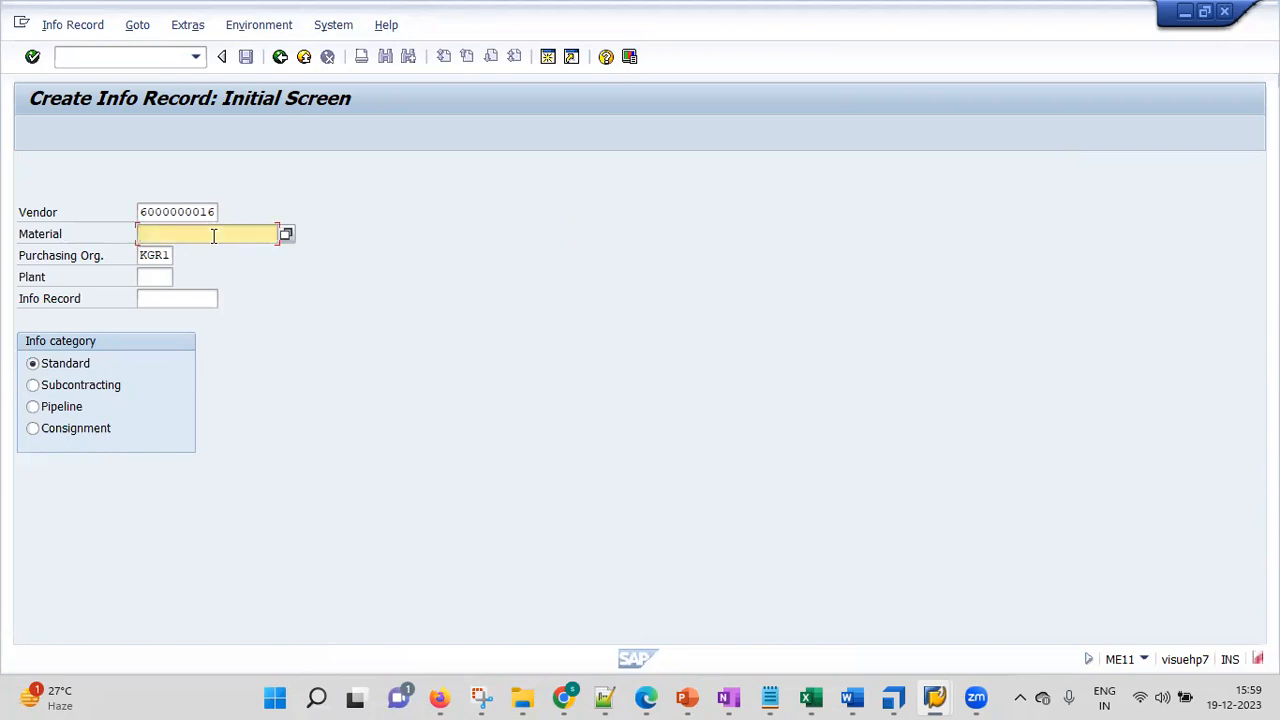
left_click(286, 234)
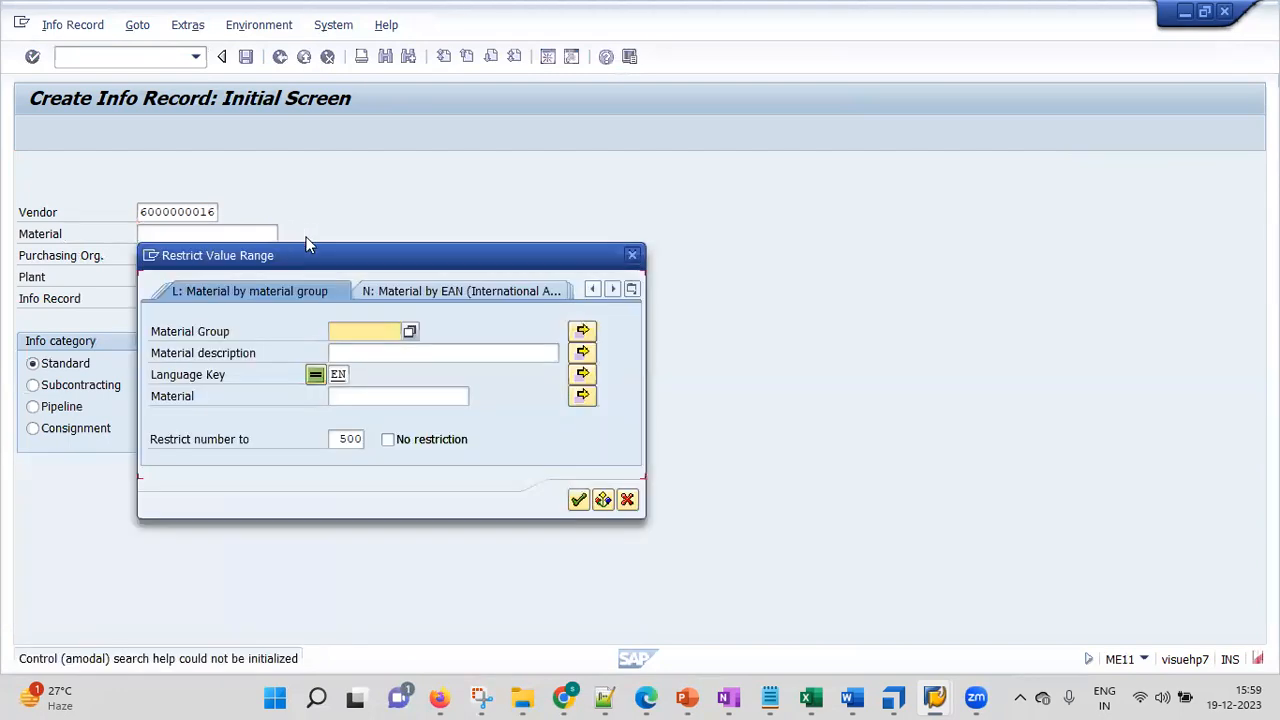
left_click_drag(308, 245, 580, 151)
left_click(624, 232)
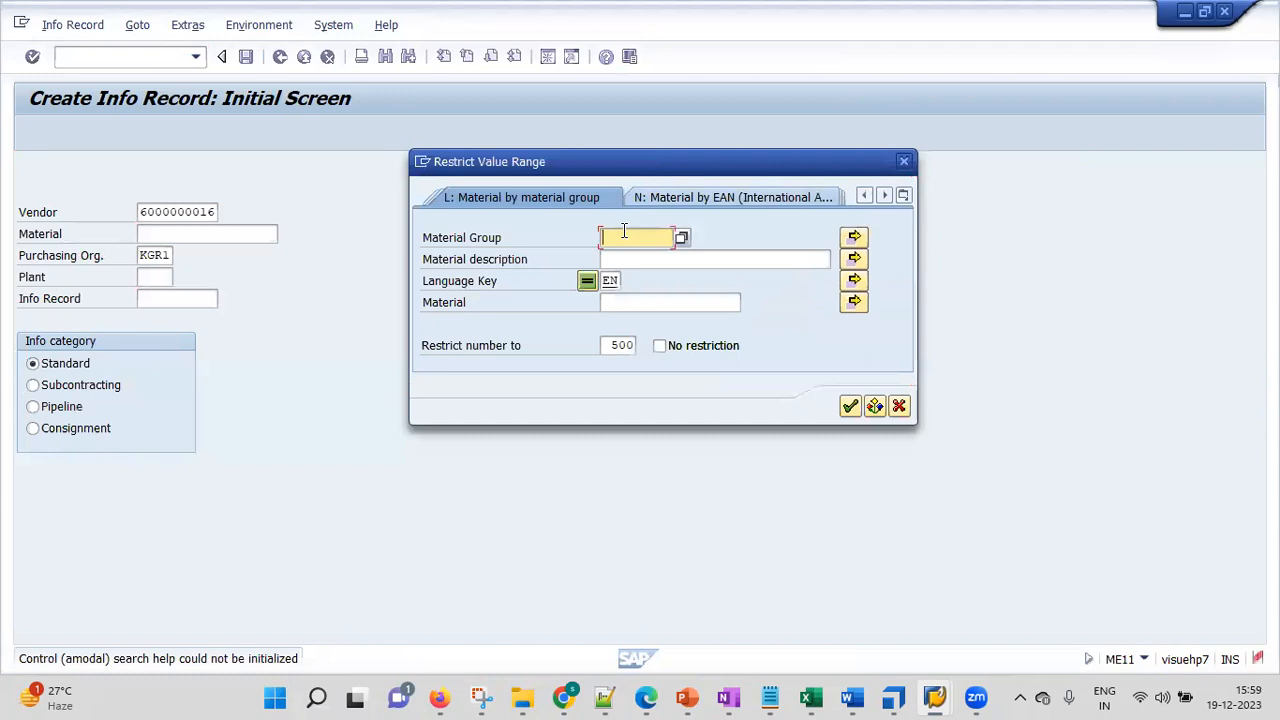
type("kgr1")
left_click(849, 405)
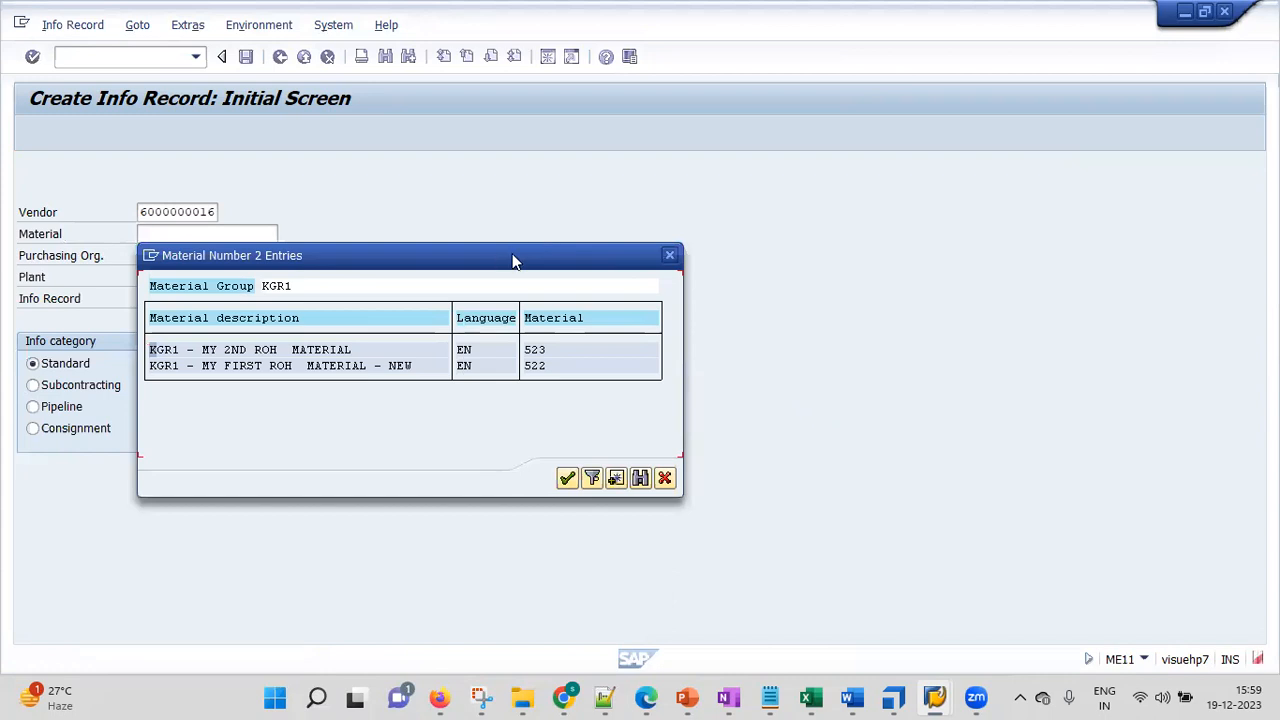
left_click_drag(512, 261, 815, 165)
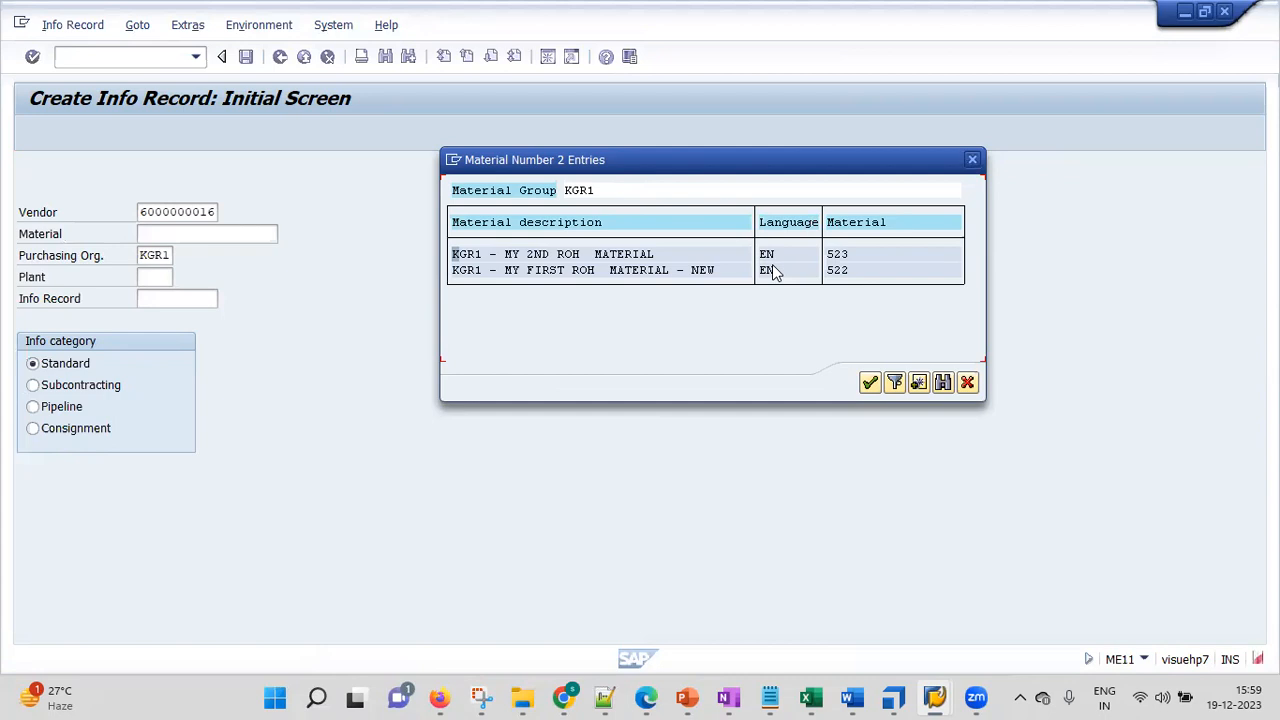
double_click(470, 258)
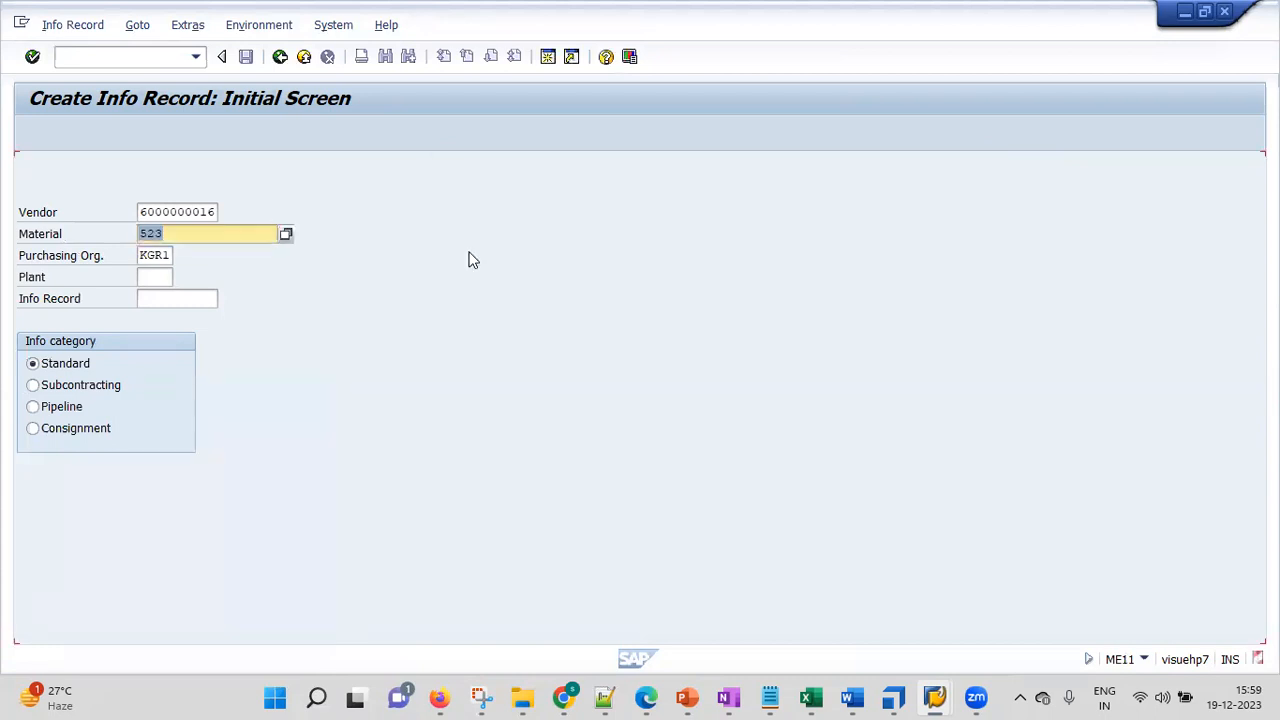
left_click(193, 232)
left_click_drag(193, 232, 84, 236)
left_click(178, 258)
left_click(182, 255)
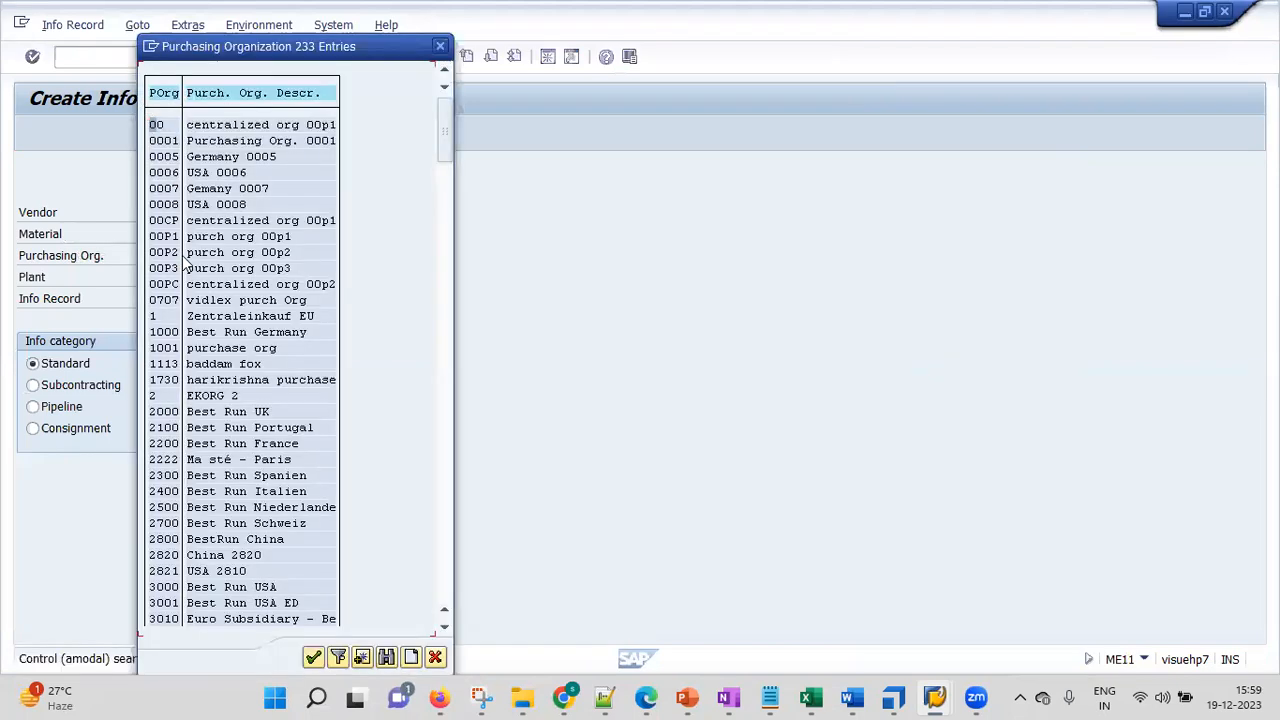
left_click(385, 657)
type("kgr1")
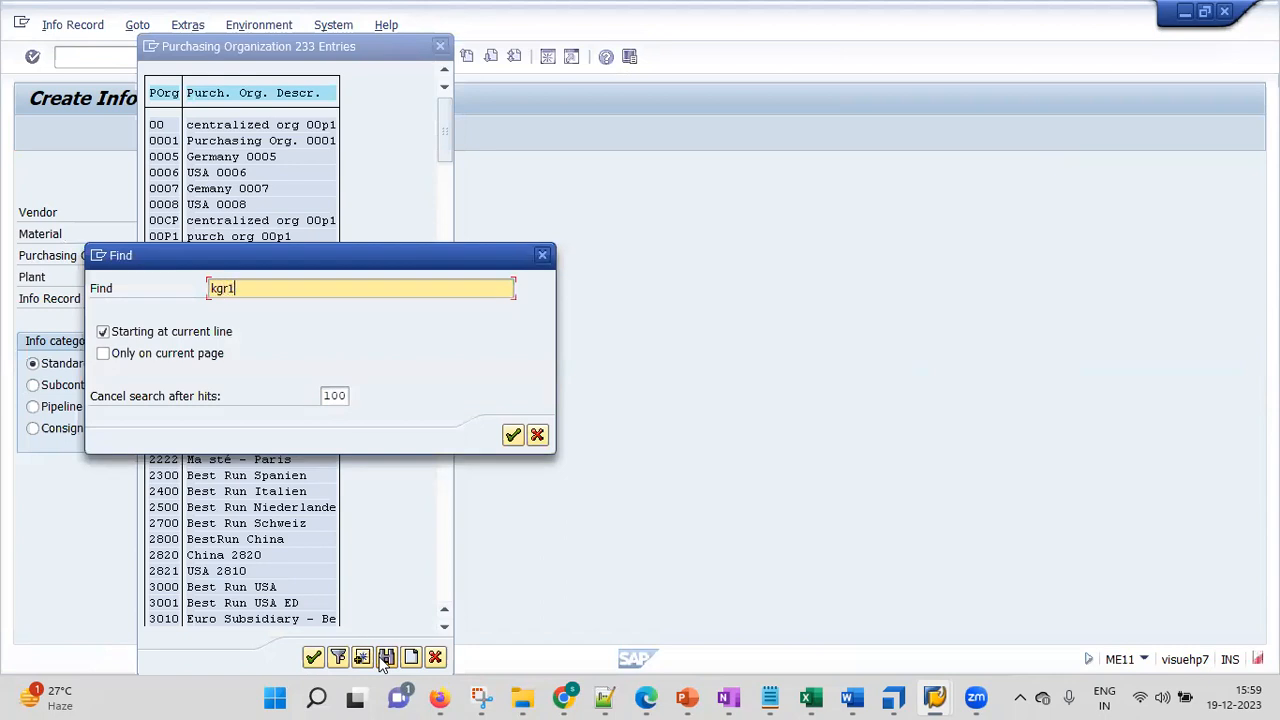
key("Return")
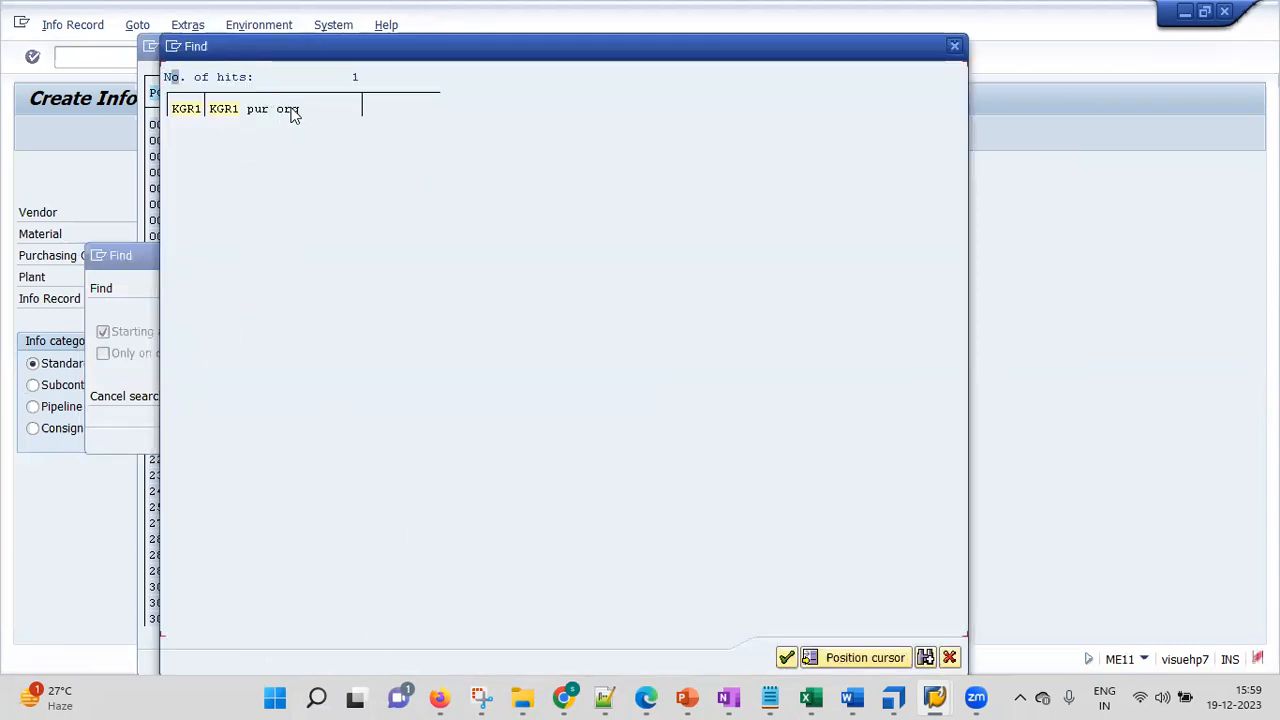
left_click(192, 113)
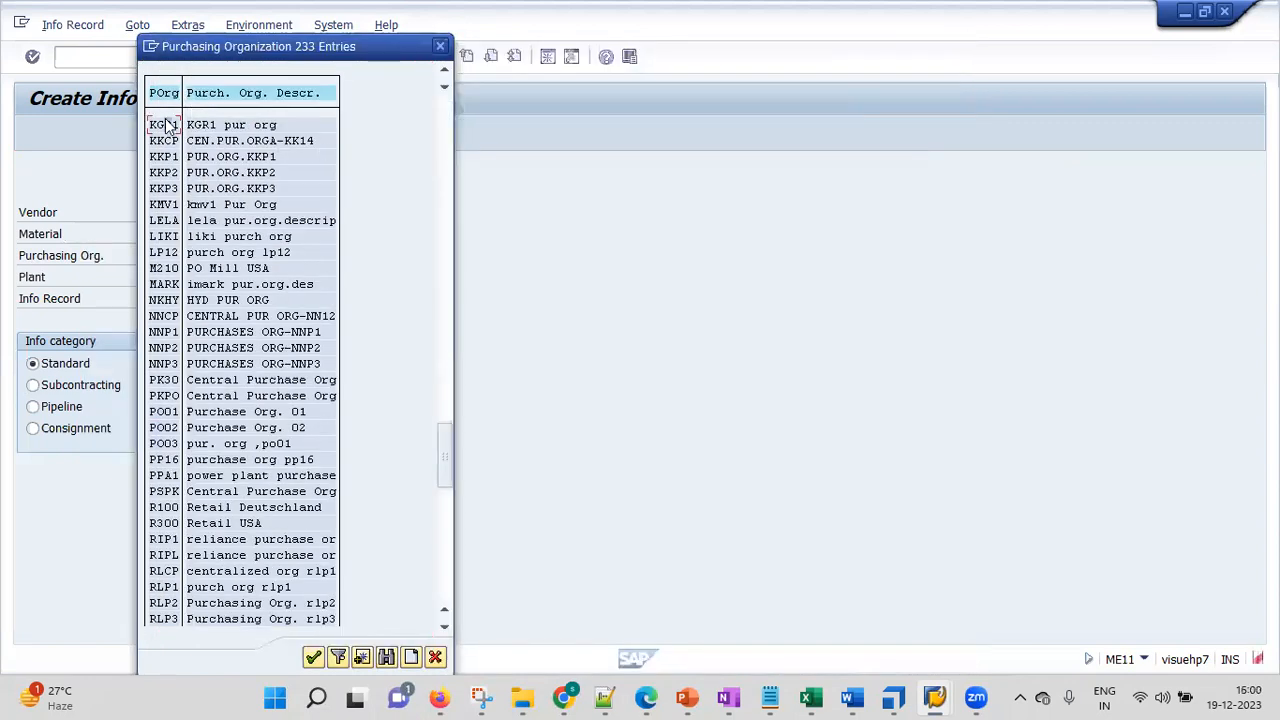
double_click(166, 125)
left_click(157, 277)
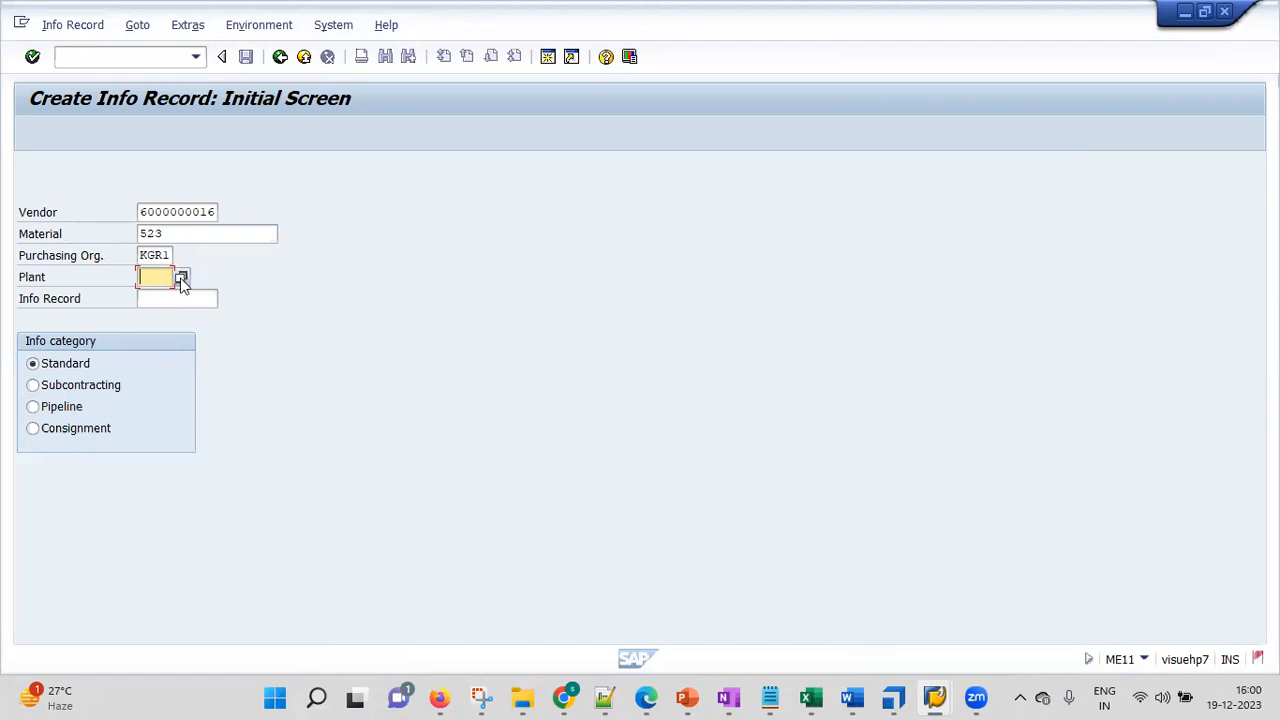
Choose plant KGR1 via company-name search and continue, which ends in a MESSAGE_TYPE_X short dump
left_click(181, 278)
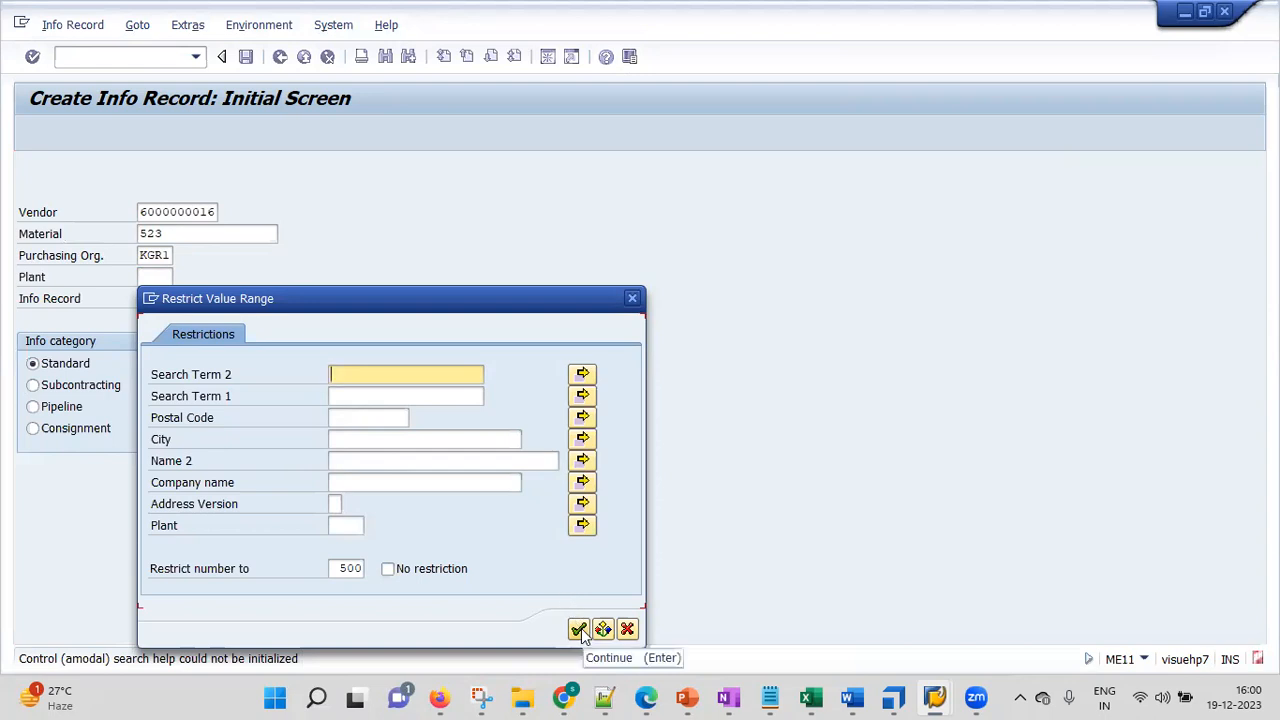
left_click(406, 482)
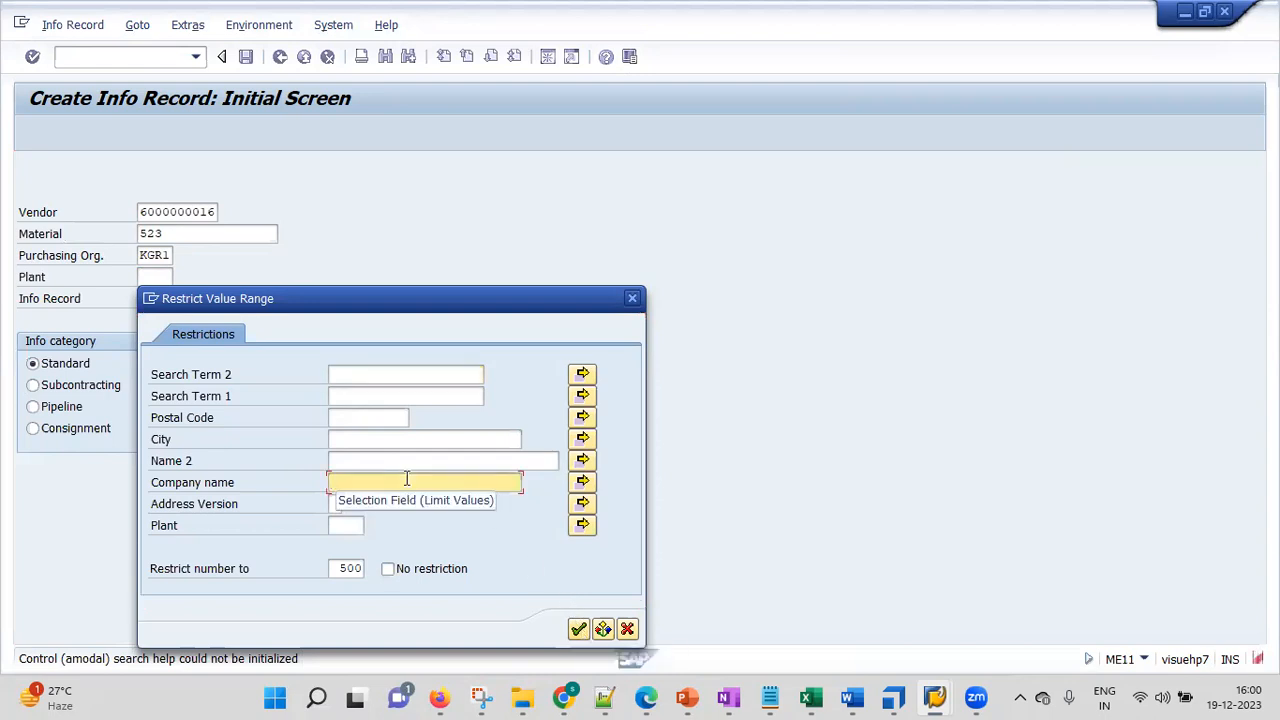
type("kgr1")
key("Return")
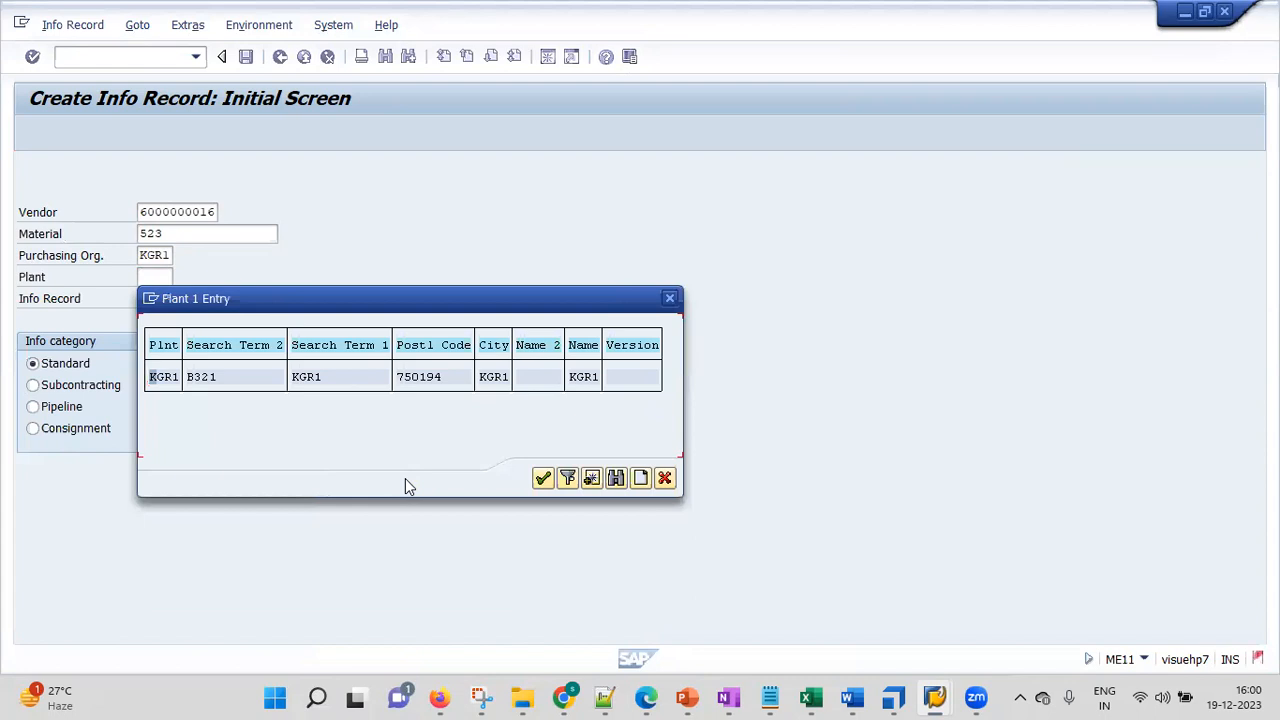
double_click(161, 378)
left_click(172, 297)
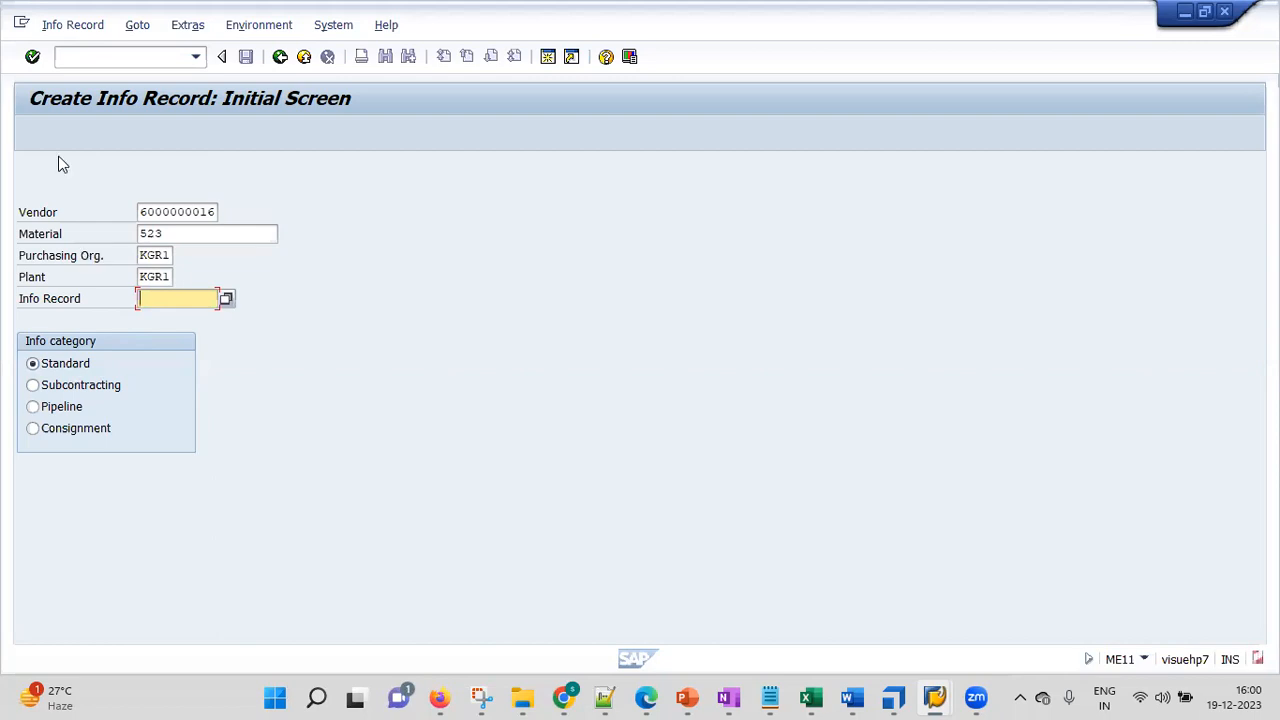
left_click(33, 57)
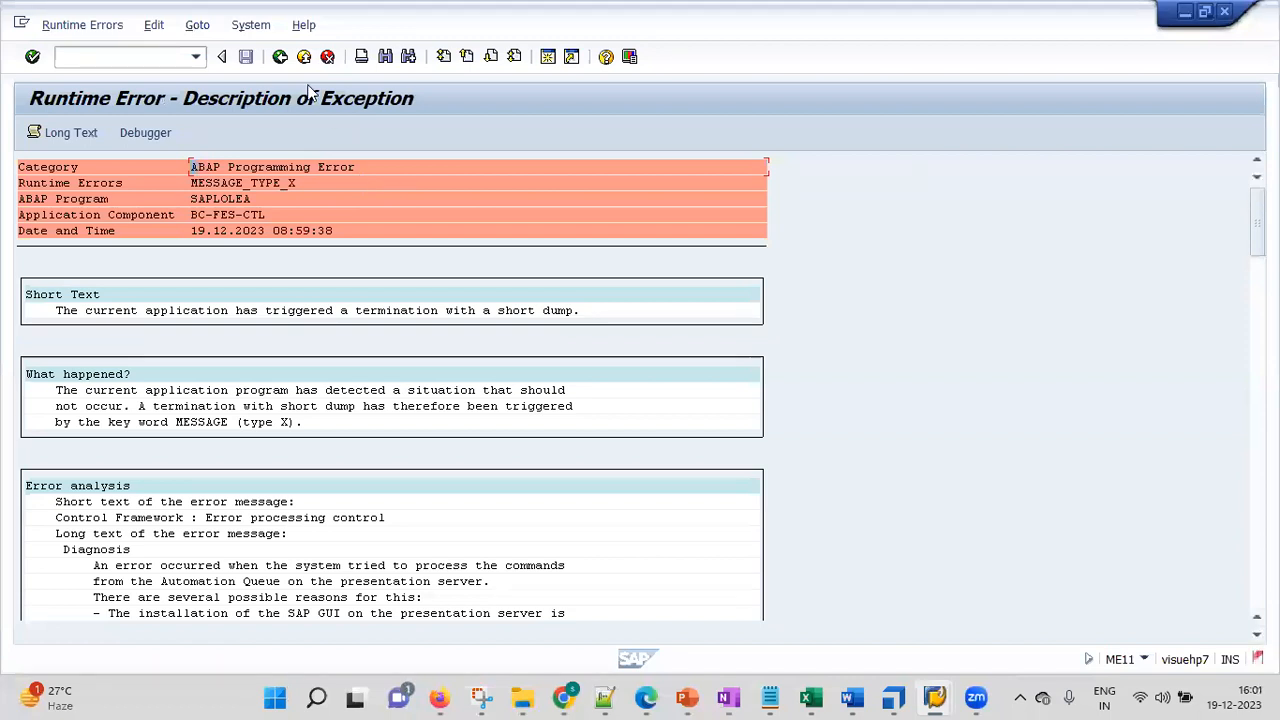
Back out of the short dump, reopen the ME11 favourite and continue to General Data
key("F3")
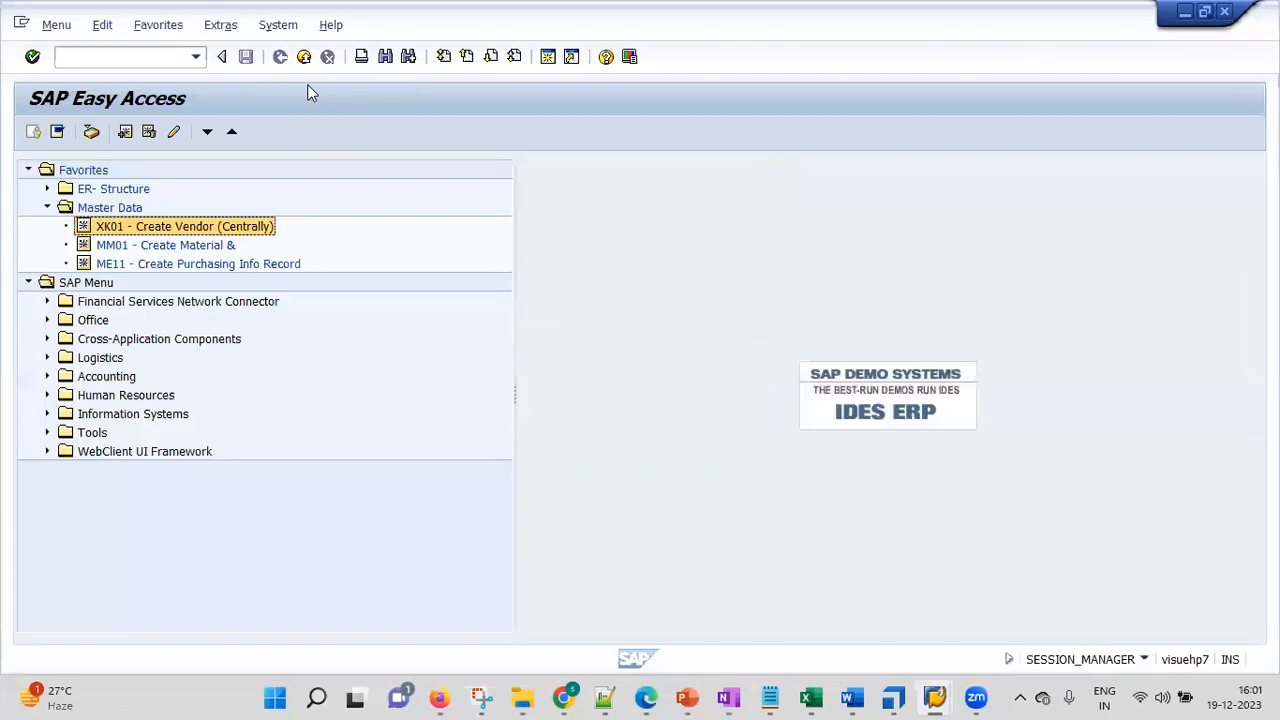
double_click(115, 265)
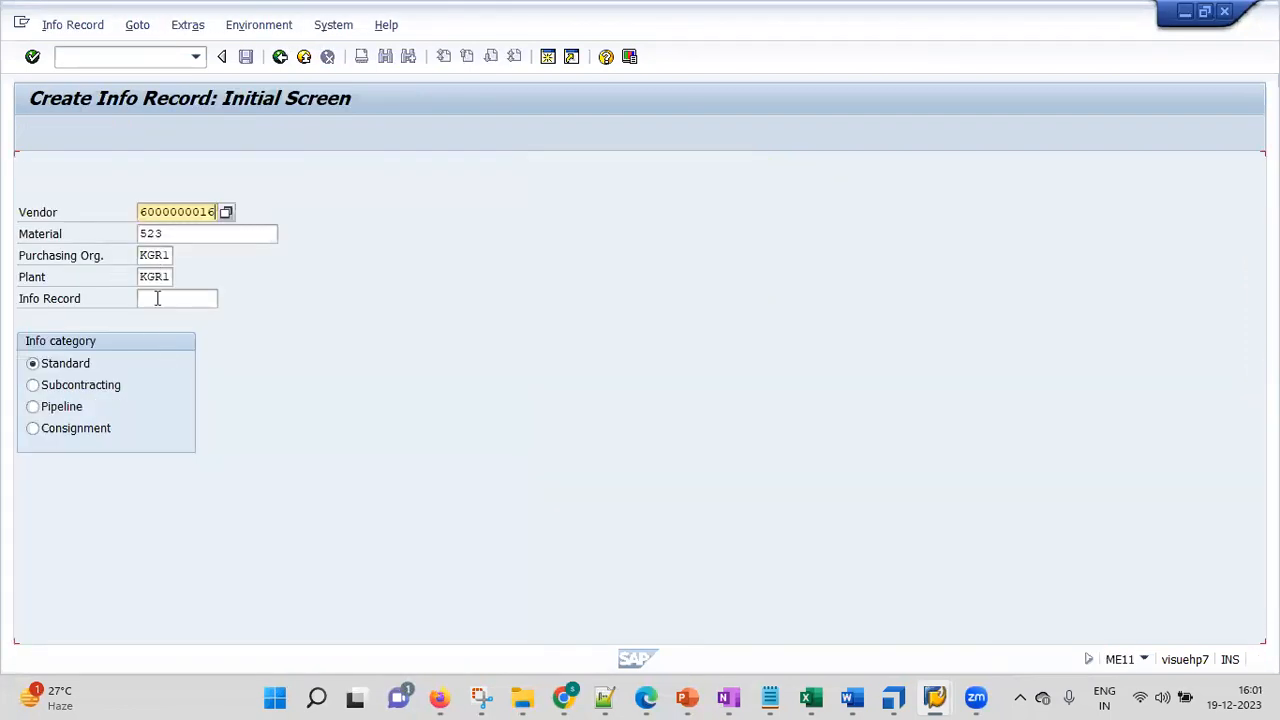
left_click(33, 57)
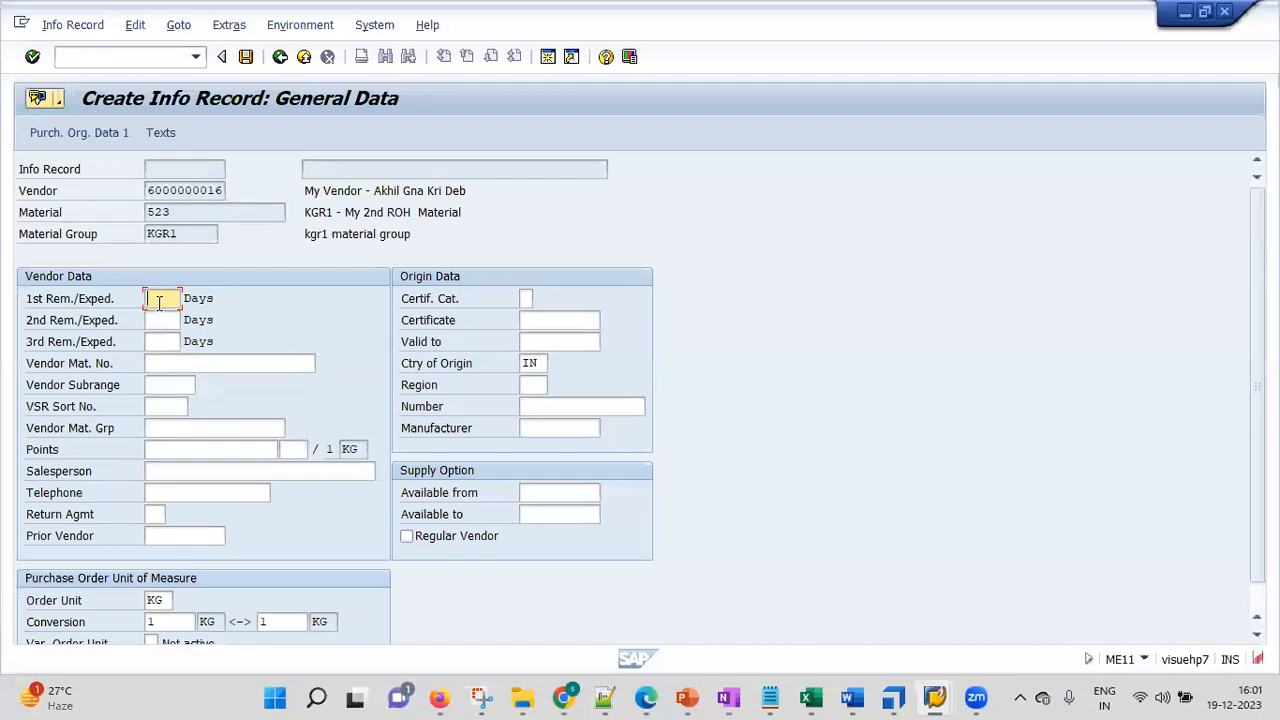
Enter reminder days 1, 2 and 3 and continue to Purch. Organization Data 1
type("1")
left_click(163, 319)
type("2")
left_click(155, 342)
type("3")
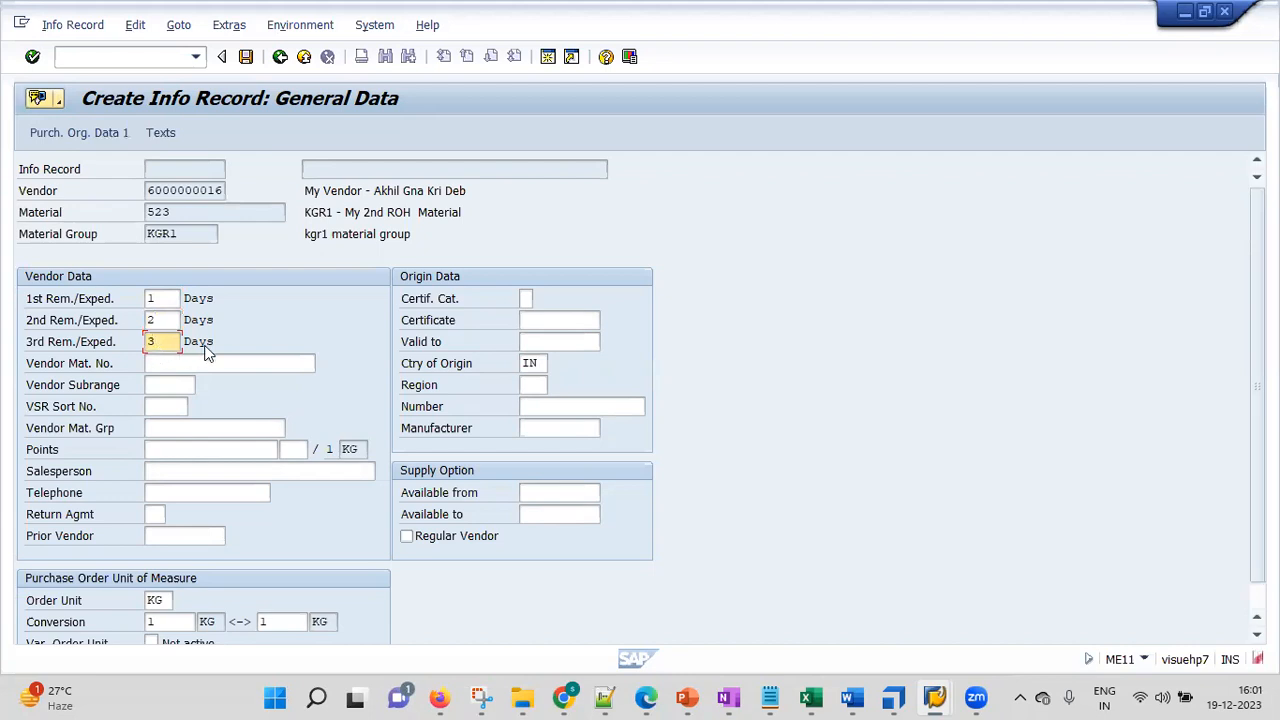
left_click(32, 58)
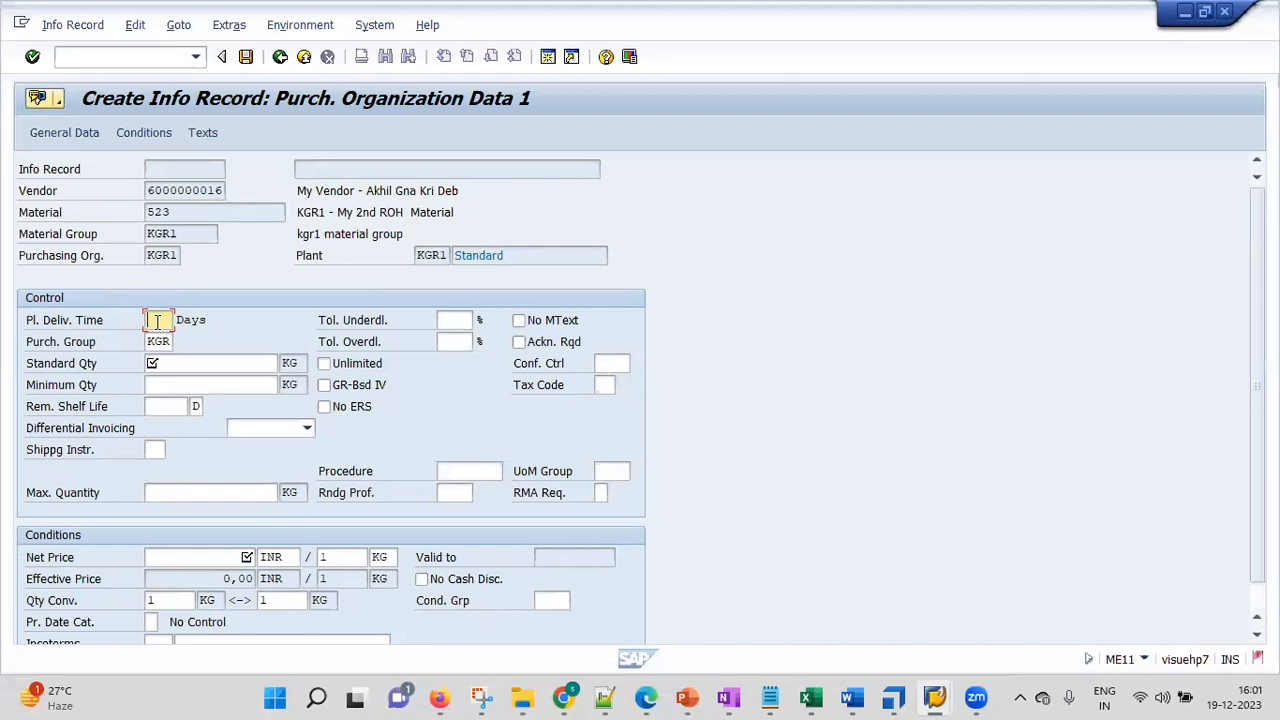
Enter planned delivery time 5 days and standard quantity 100, correcting the extra zero, then confirm
type("5")
left_click(32, 57)
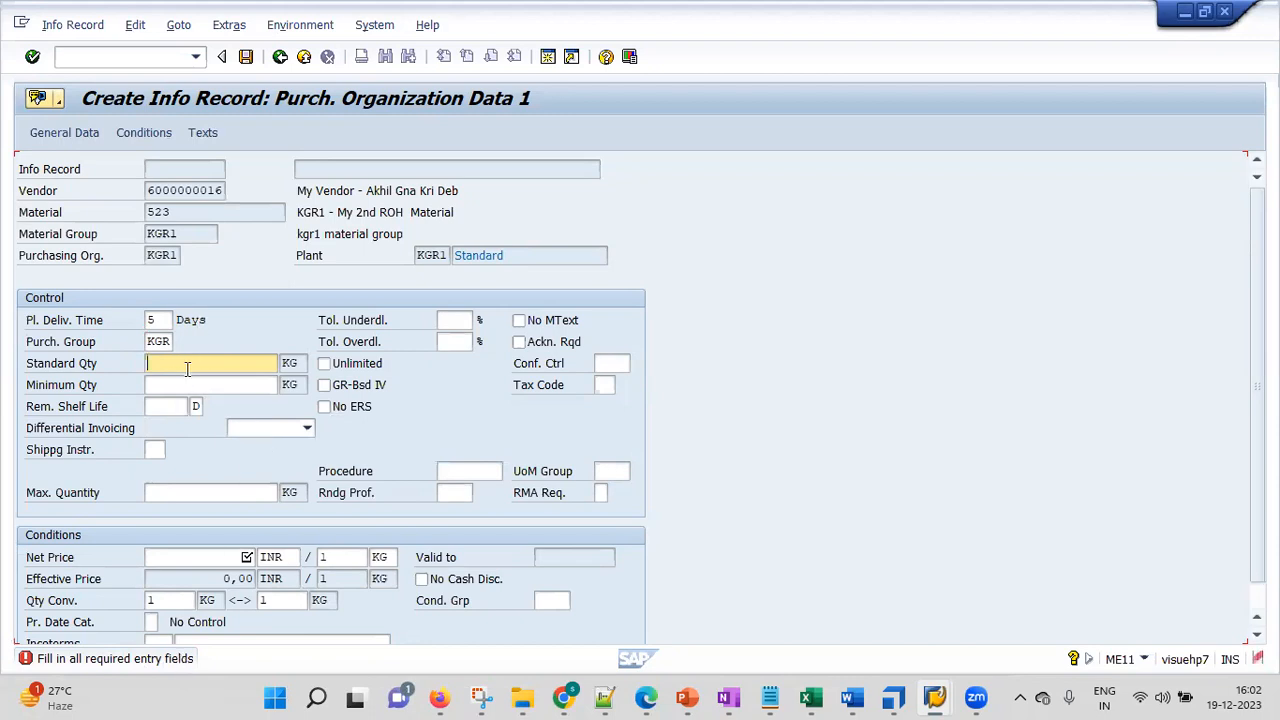
type("1000")
key("BackSpace")
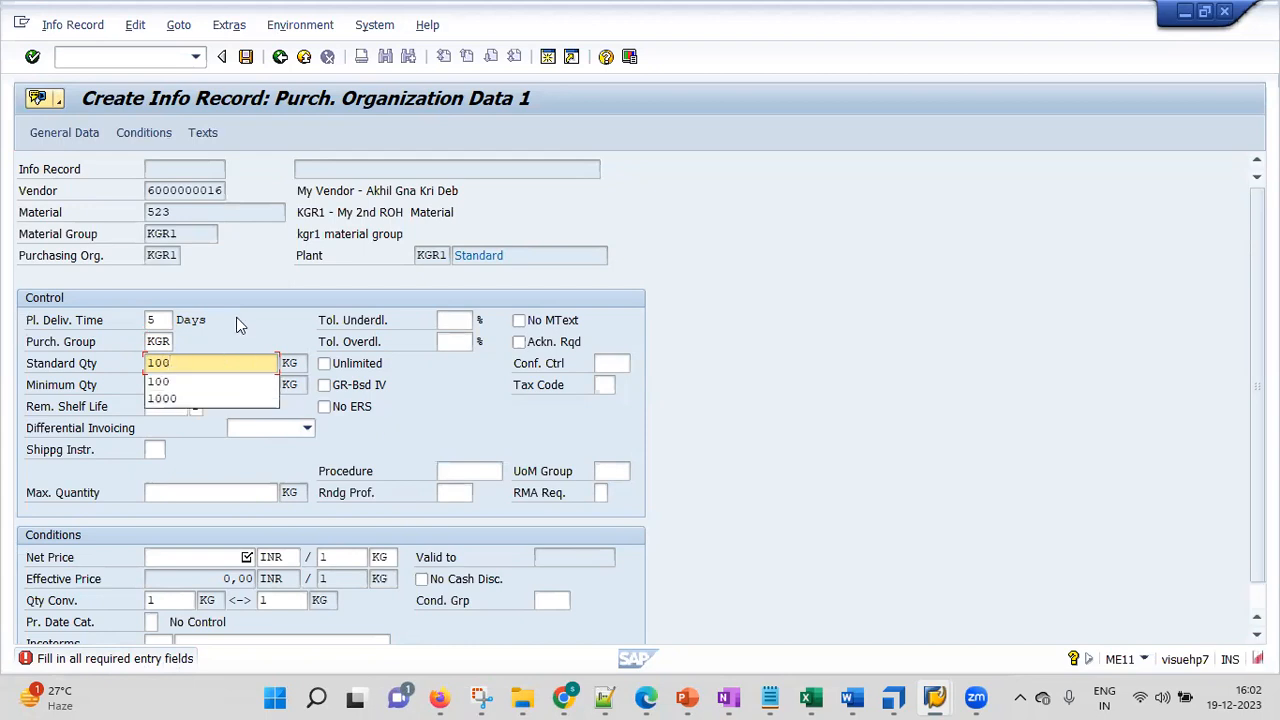
key("Escape")
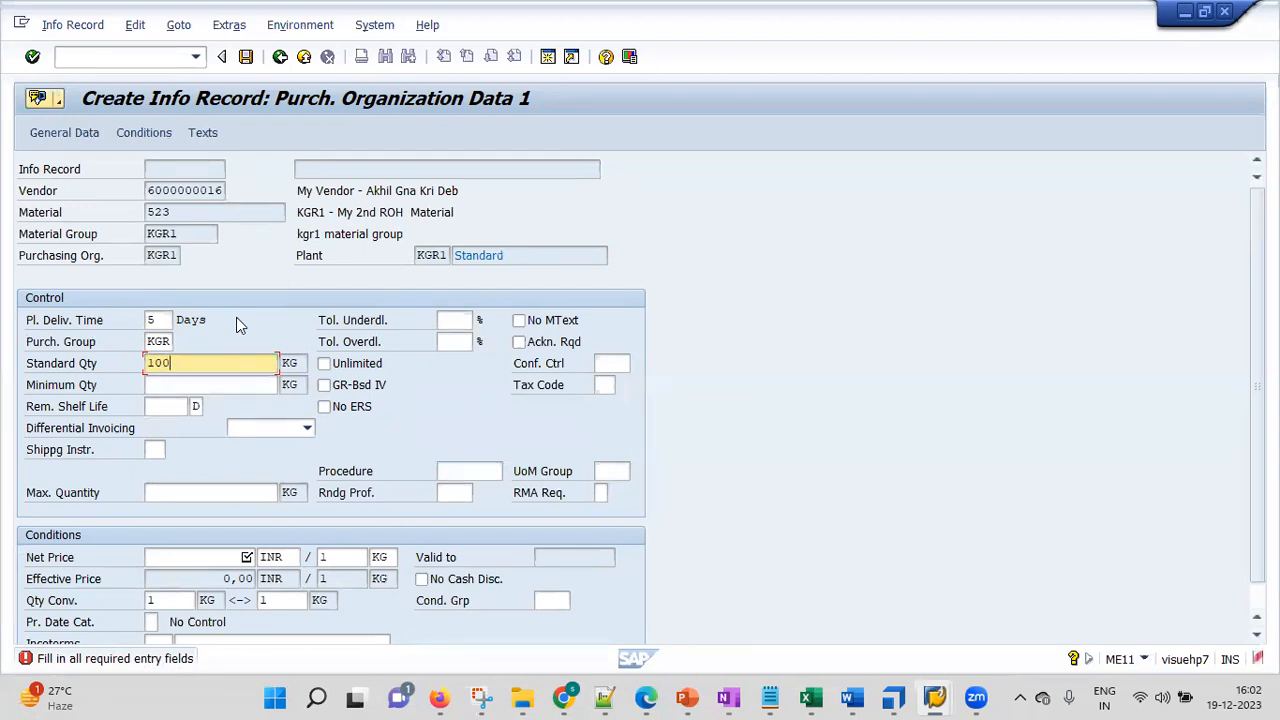
key("Tab")
key("Tab")
key("Tab")
key("Tab")
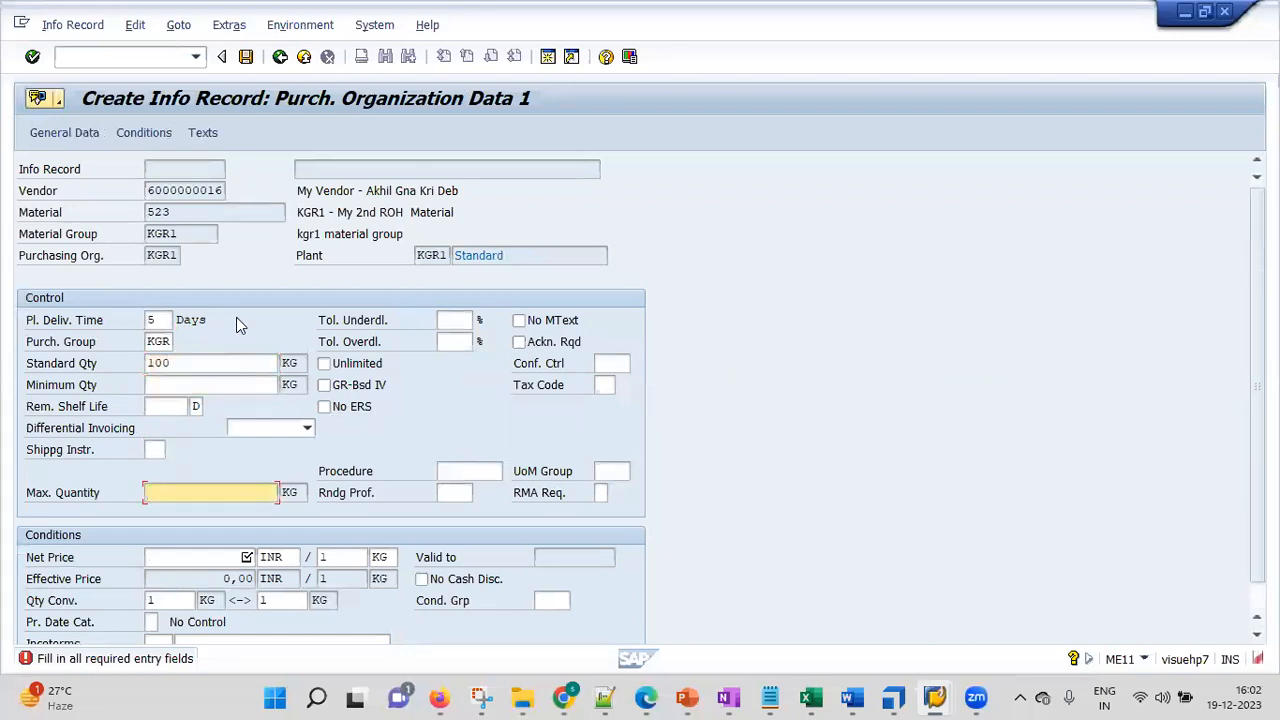
left_click(32, 57)
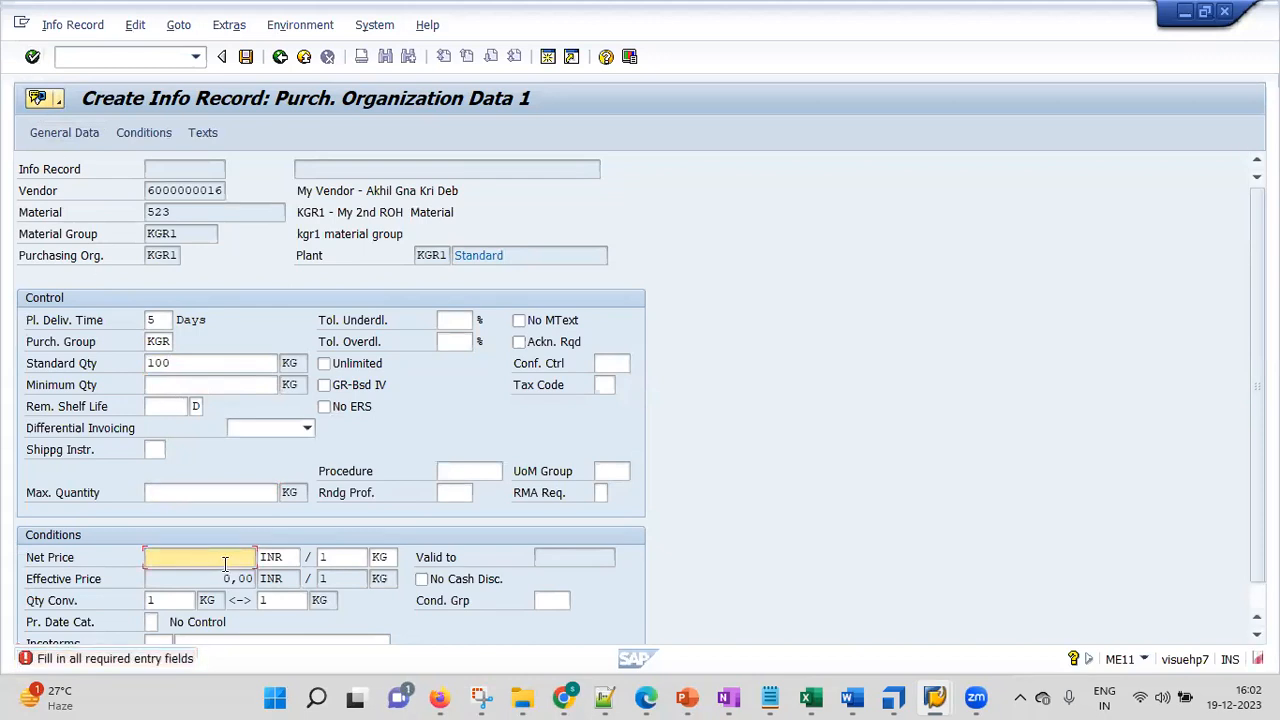
Enter net price 5 with price unit left at 1 KG and continue to Purch. Organization Data 2
type("5")
left_click(338, 560)
type("0")
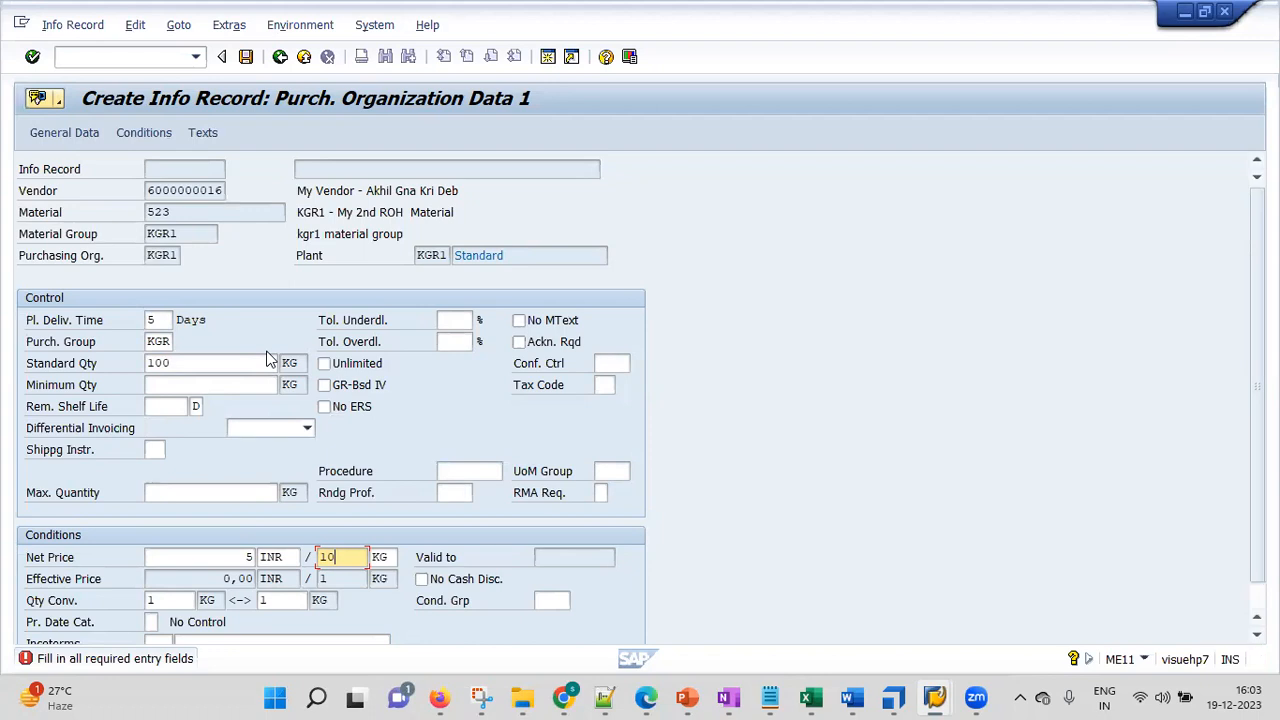
key("BackSpace")
type("0")
key("BackSpace")
left_click(32, 57)
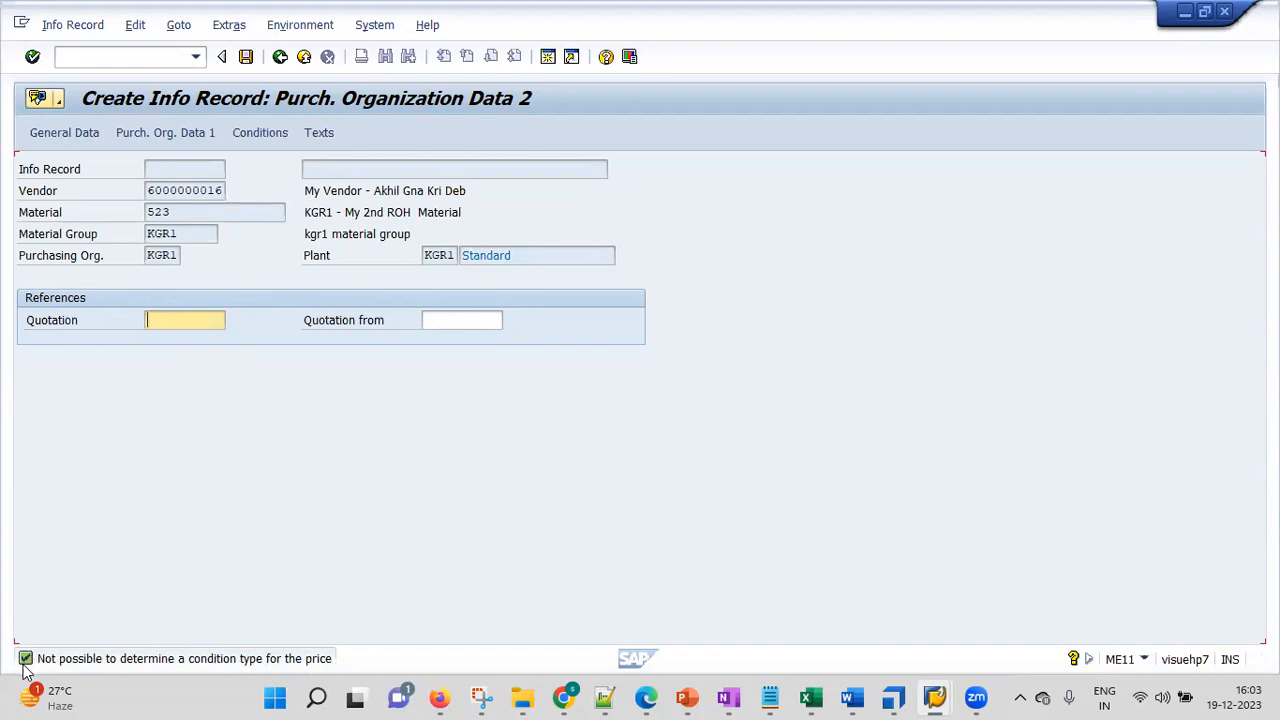
Save the KGR1 info record and open its creation message to select the record number
left_click(32, 57)
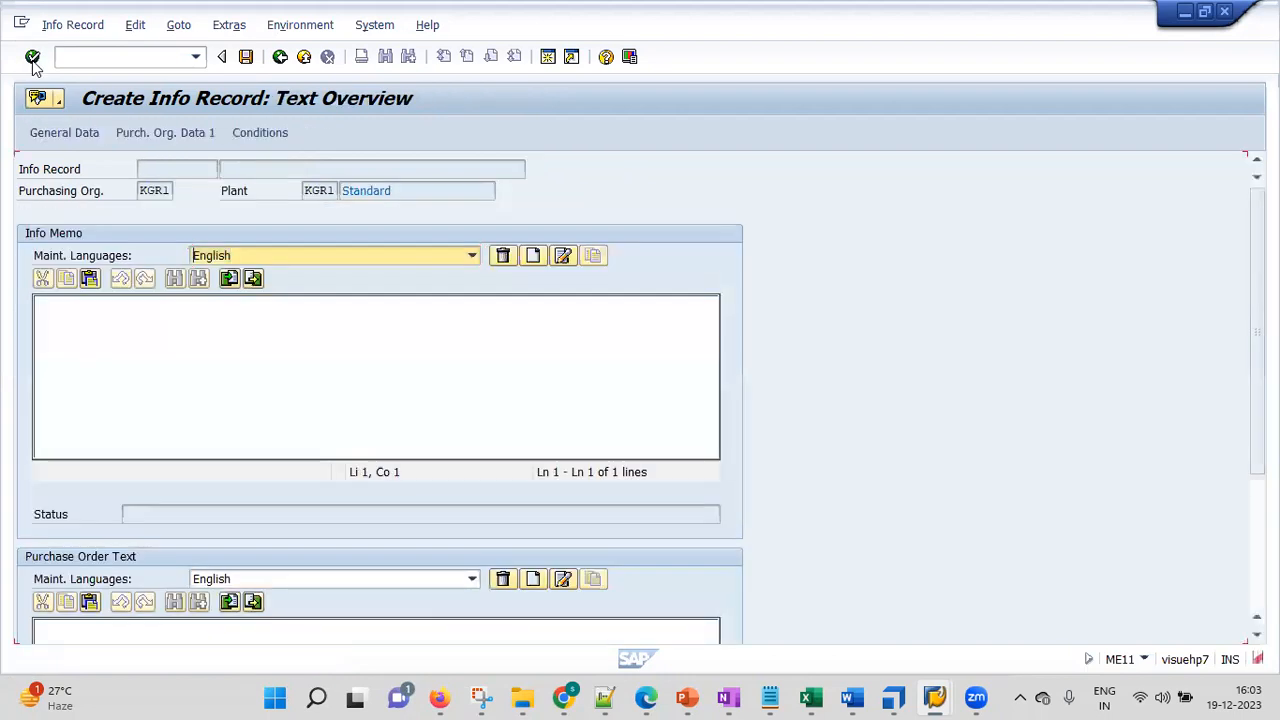
left_click(32, 57)
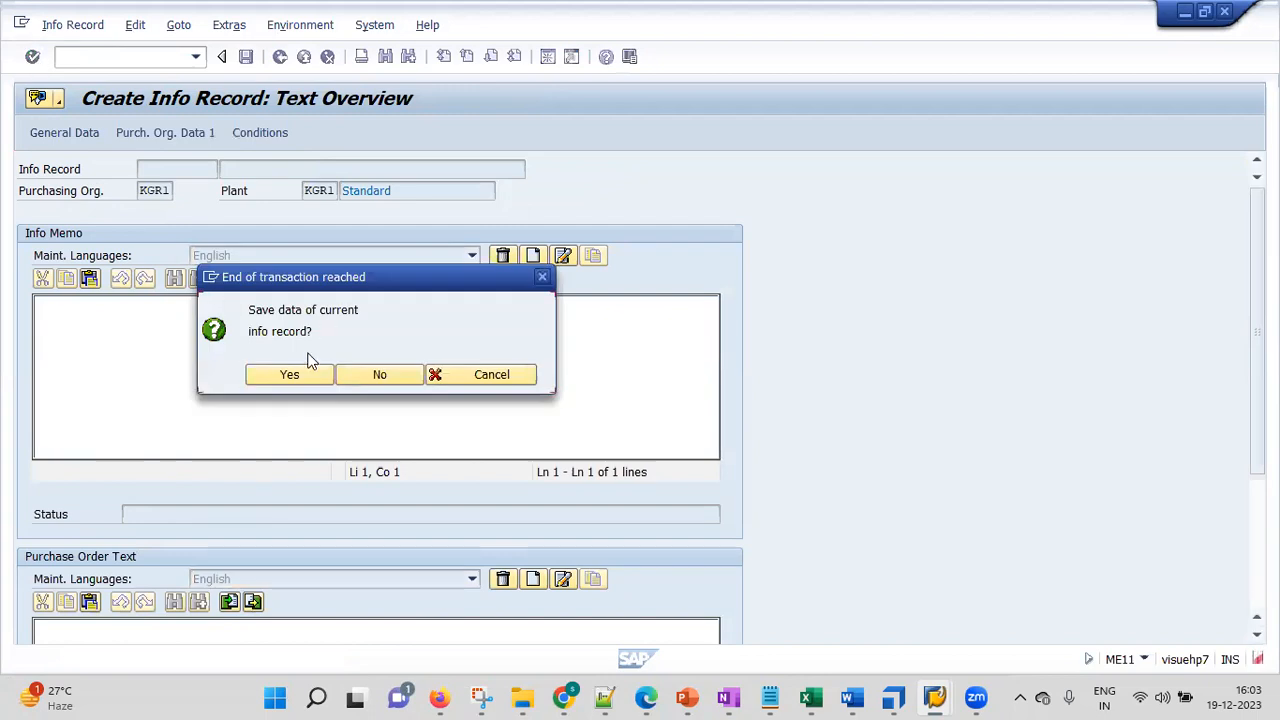
left_click(272, 377)
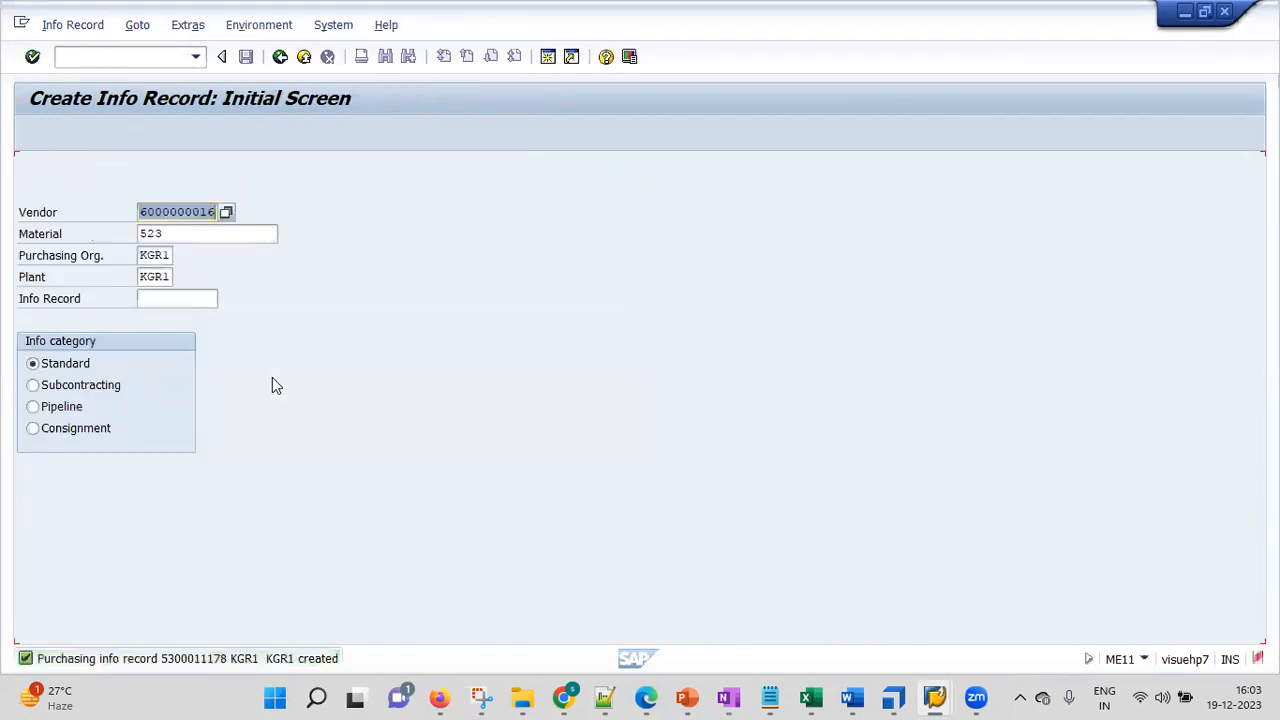
left_click(192, 658)
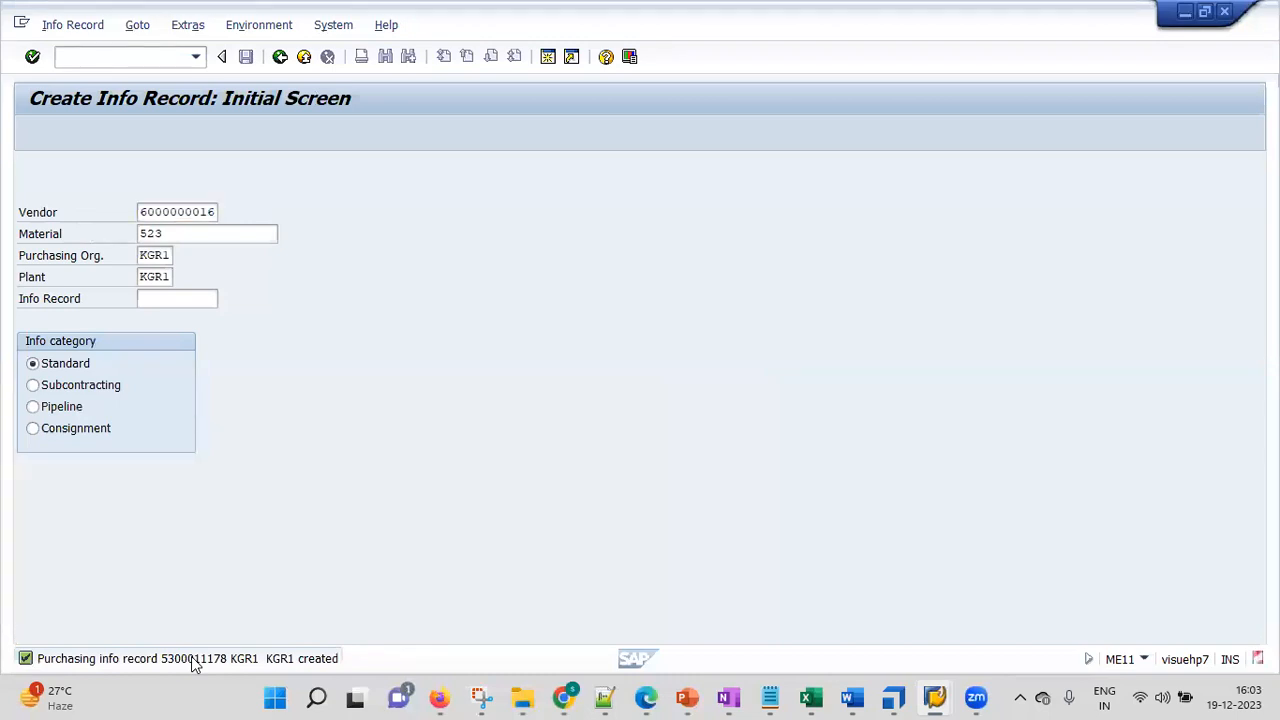
double_click(699, 142)
key("ctrl+c")
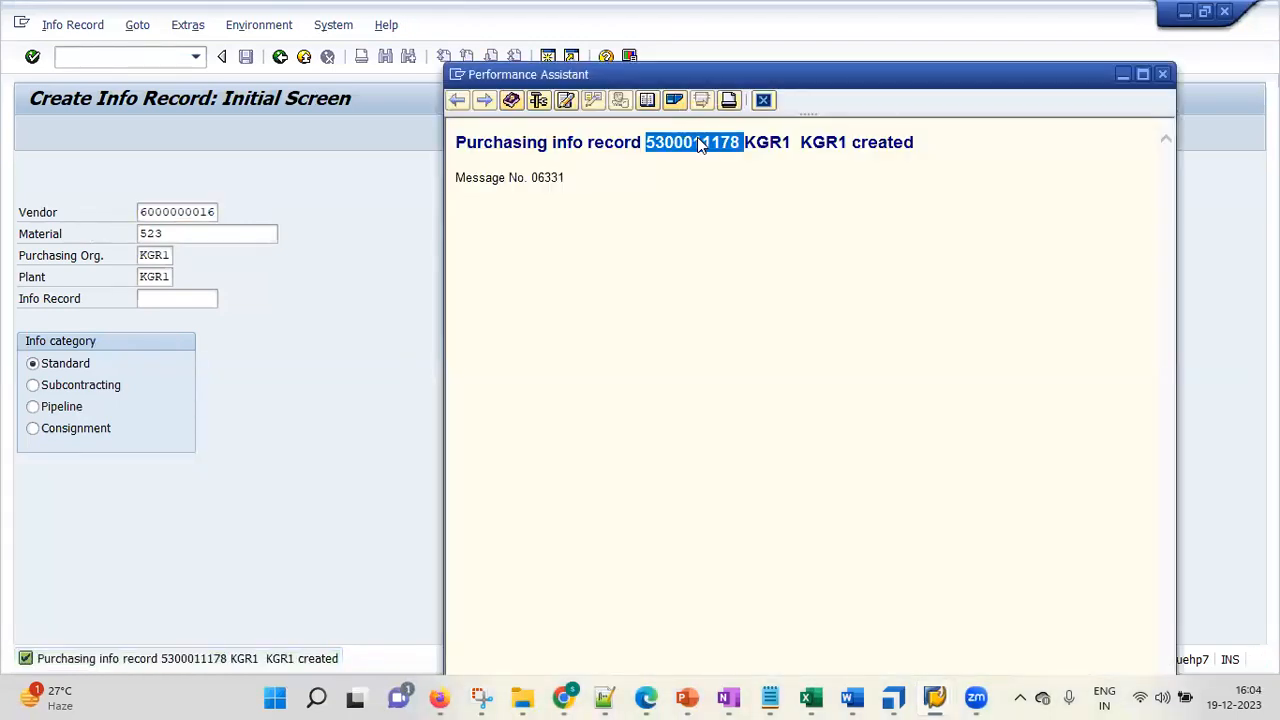
Add a 'PI -' line with the pasted info record number to the notes
left_click(604, 697)
left_click(507, 471)
key("Return")
key("Up")
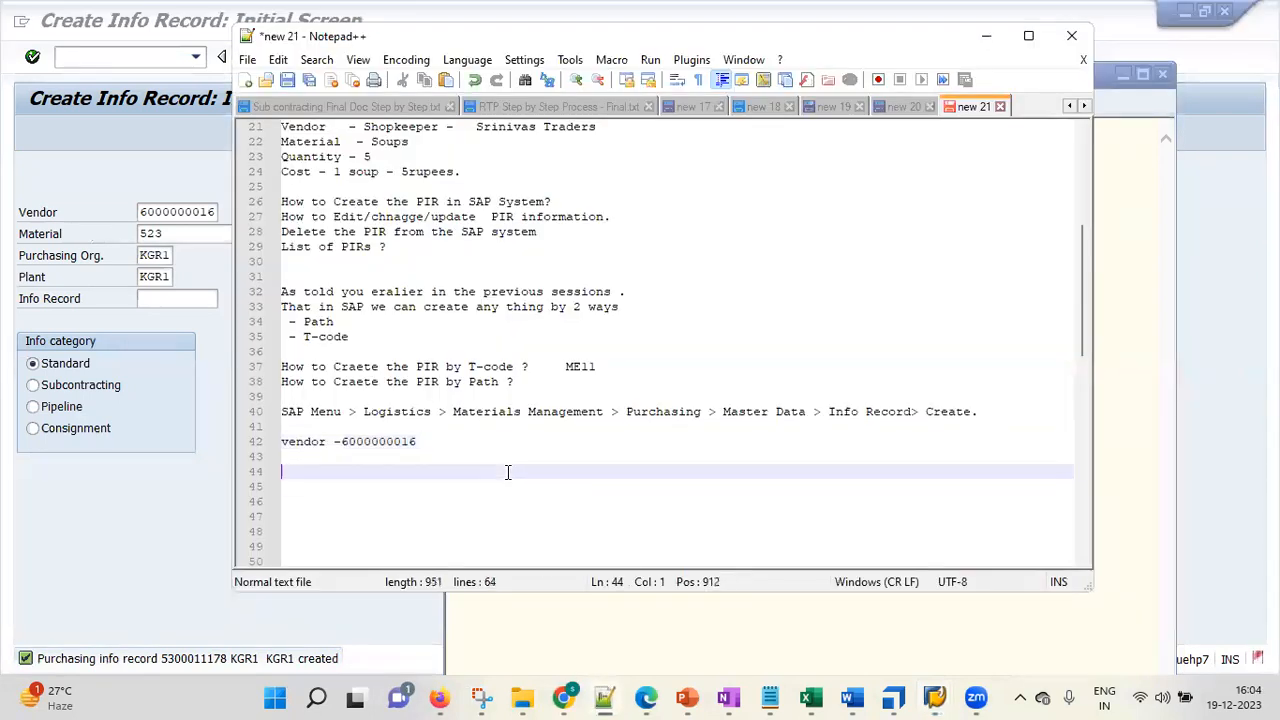
type("PI  -")
key("ctrl+v")
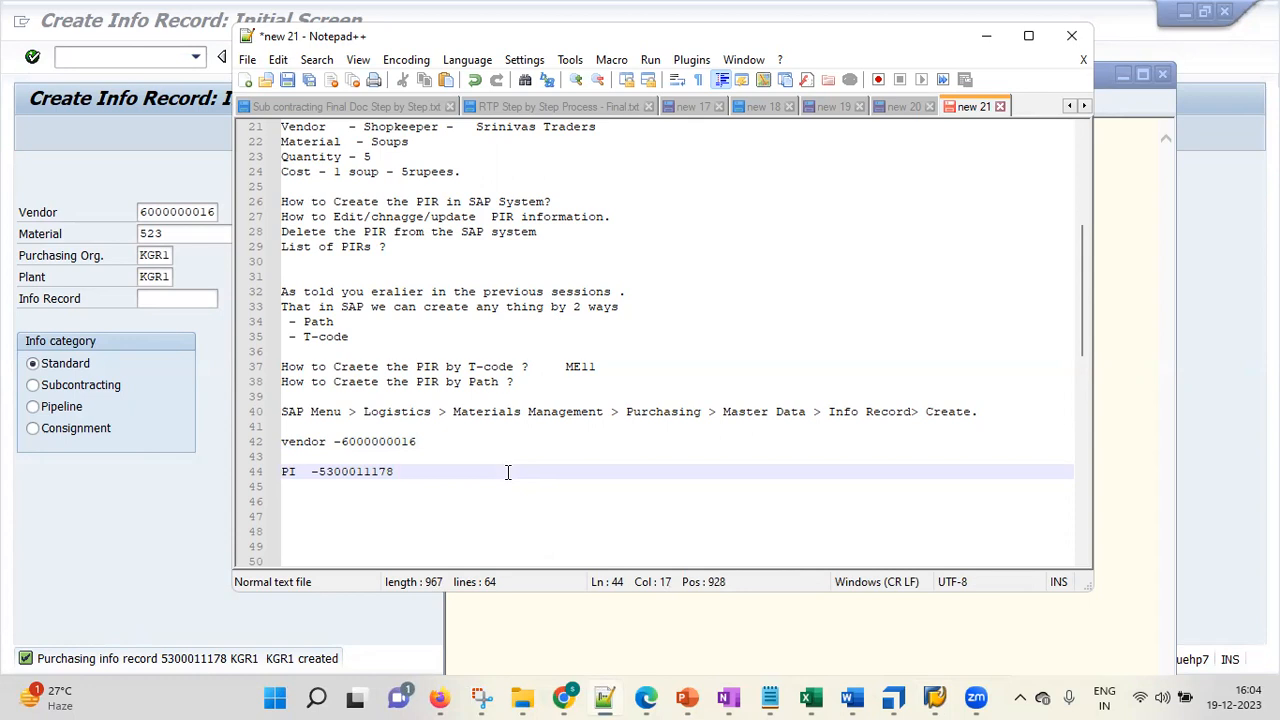
Remove the blank line above it and add 'ME11' below the record number
key("Up")
key("Delete")
key("End")
key("Return")
key("Return")
type("ME11")
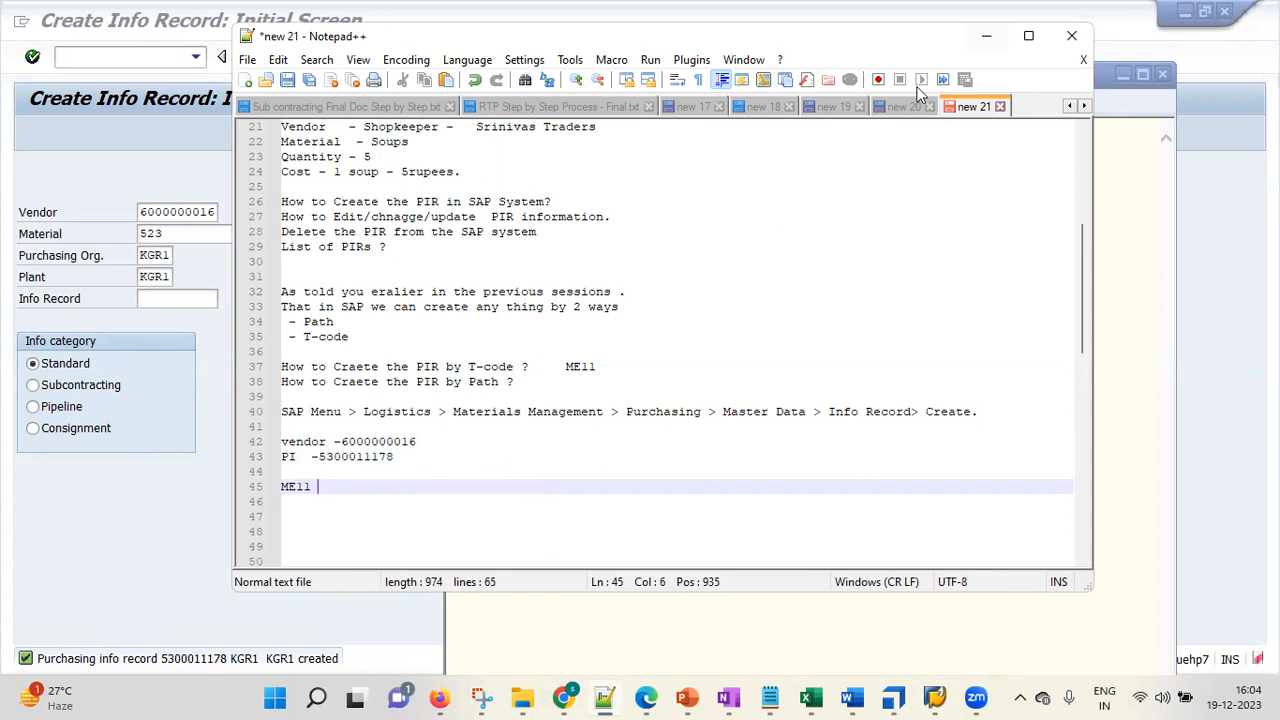
Return to SAP GUI and close the message details window
key("alt+Tab")
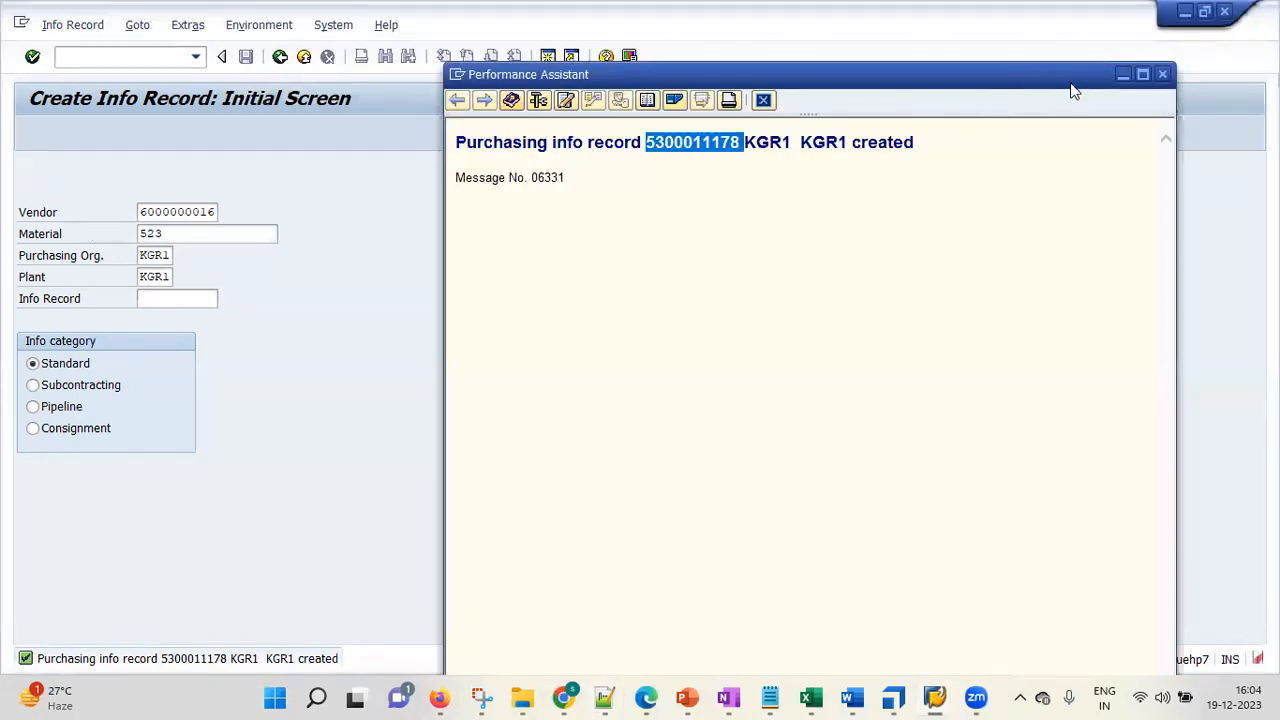
left_click(1162, 74)
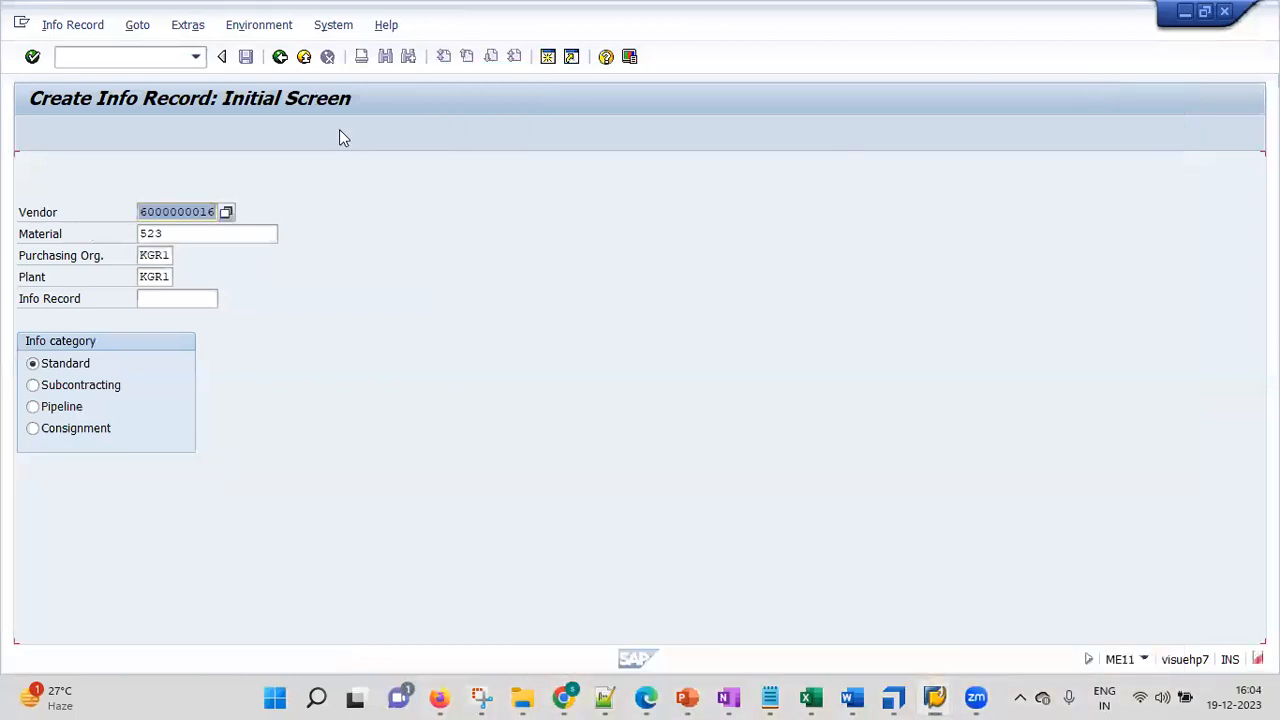
left_click(155, 53)
Leave with /n and open ME12 Change via Logistics > Purchasing > Master Data > Info Record
type("/n")
key("Return")
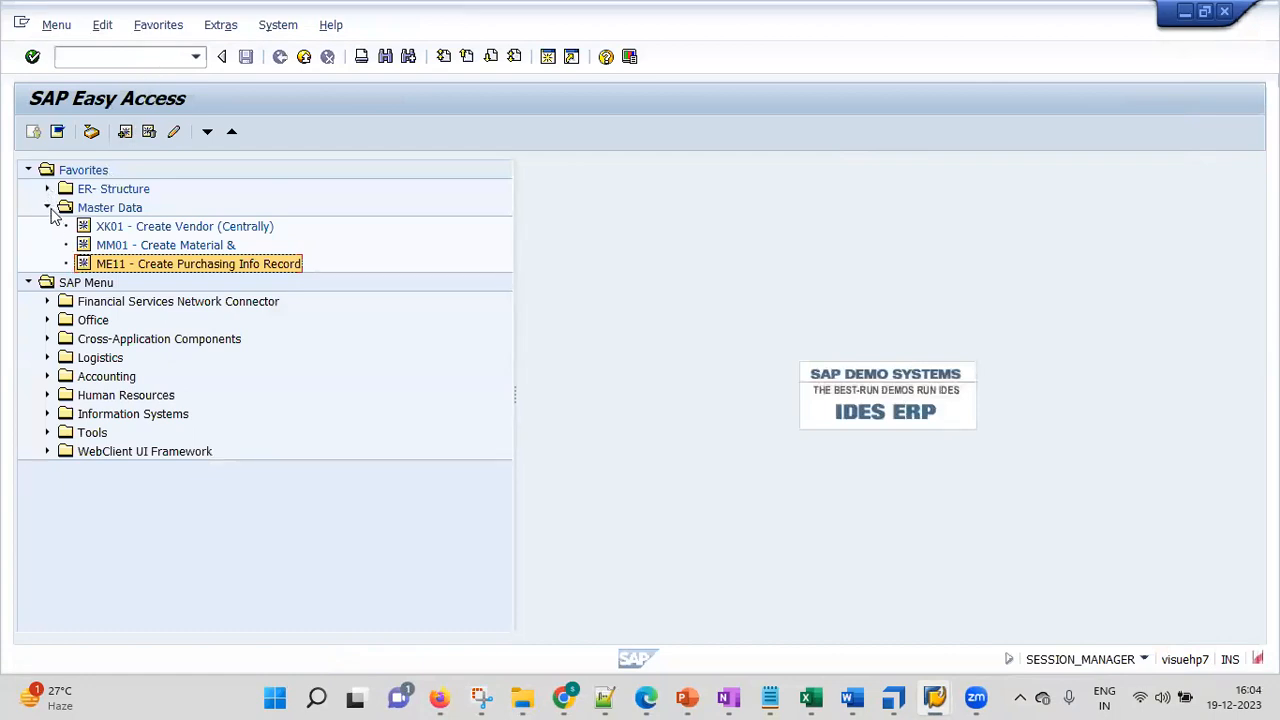
left_click(48, 208)
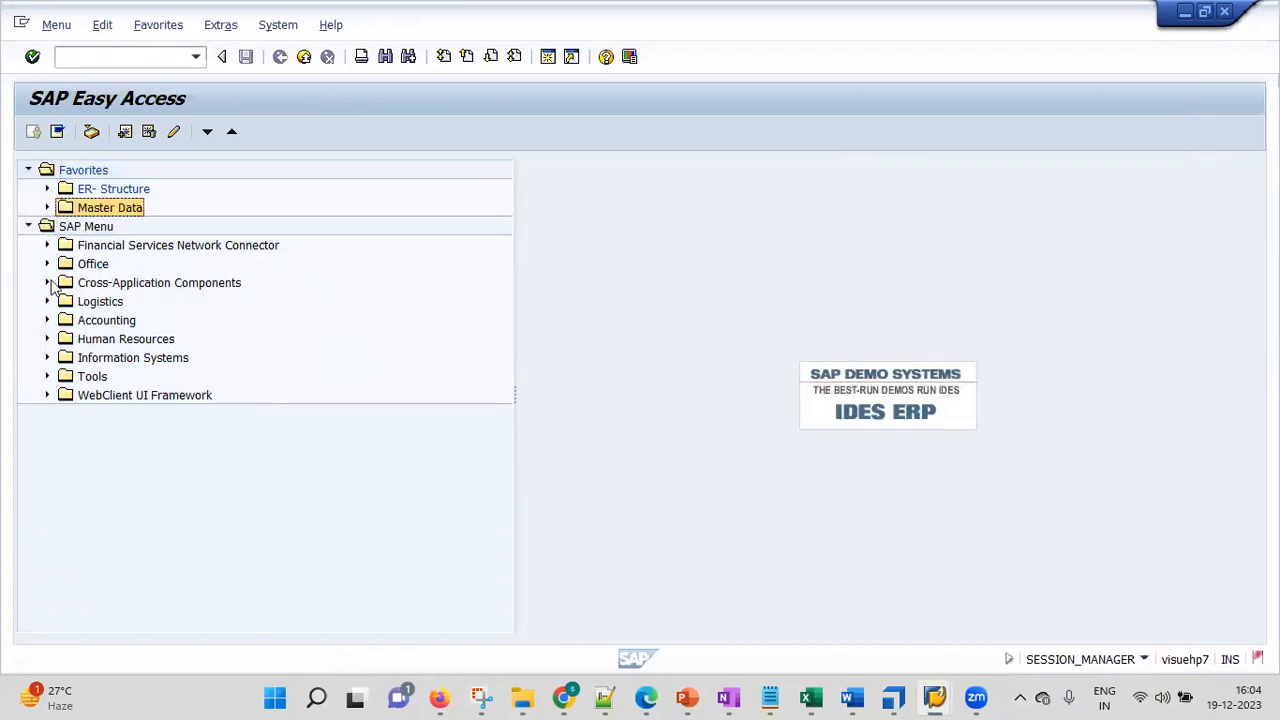
left_click(47, 301)
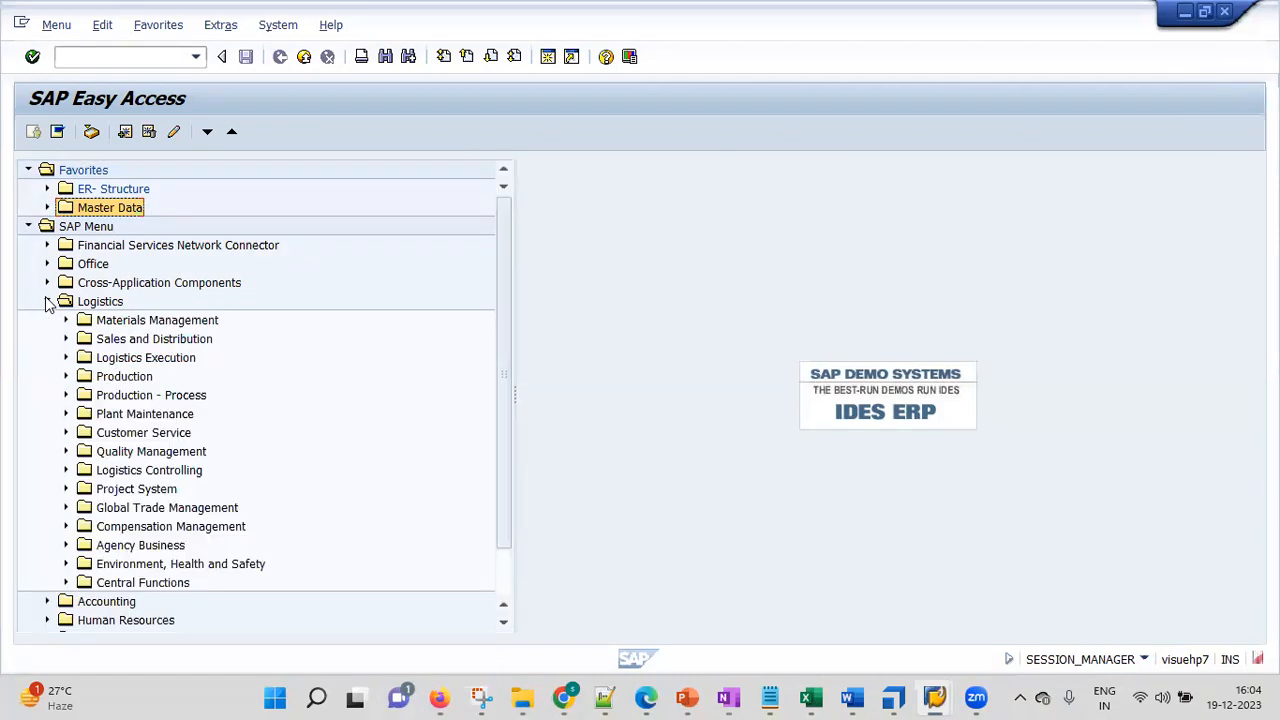
left_click(65, 320)
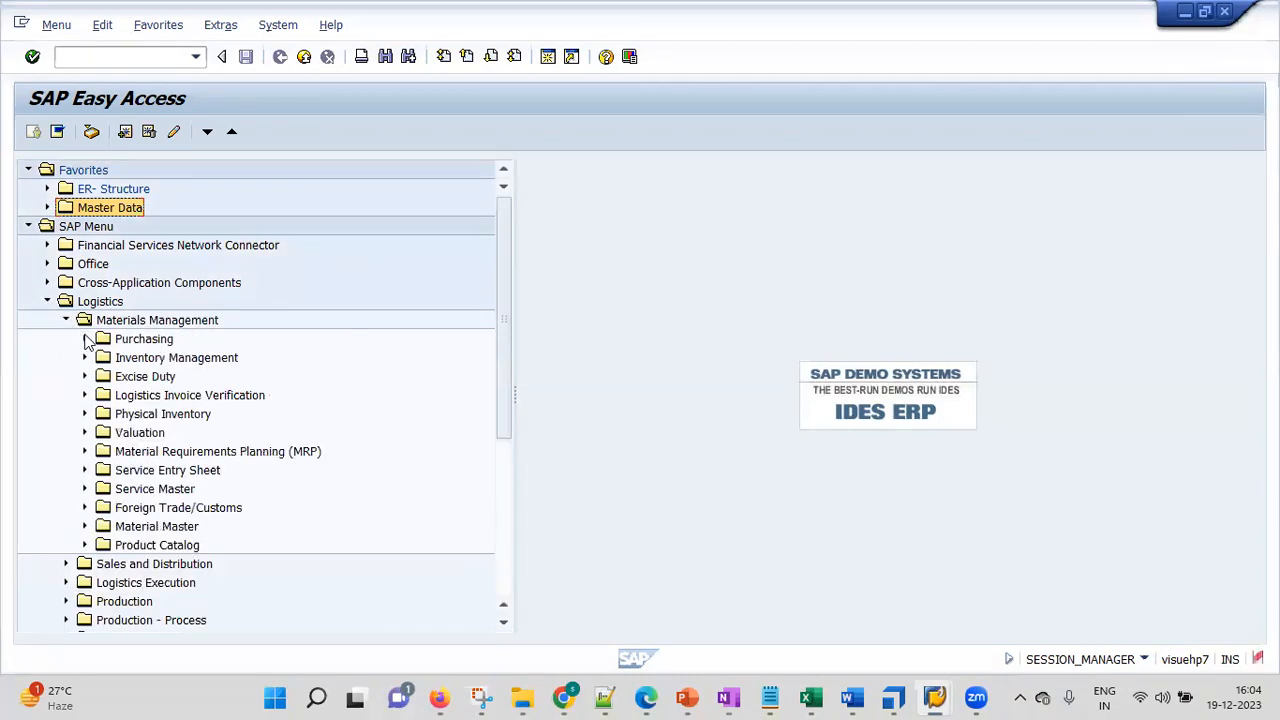
left_click(85, 339)
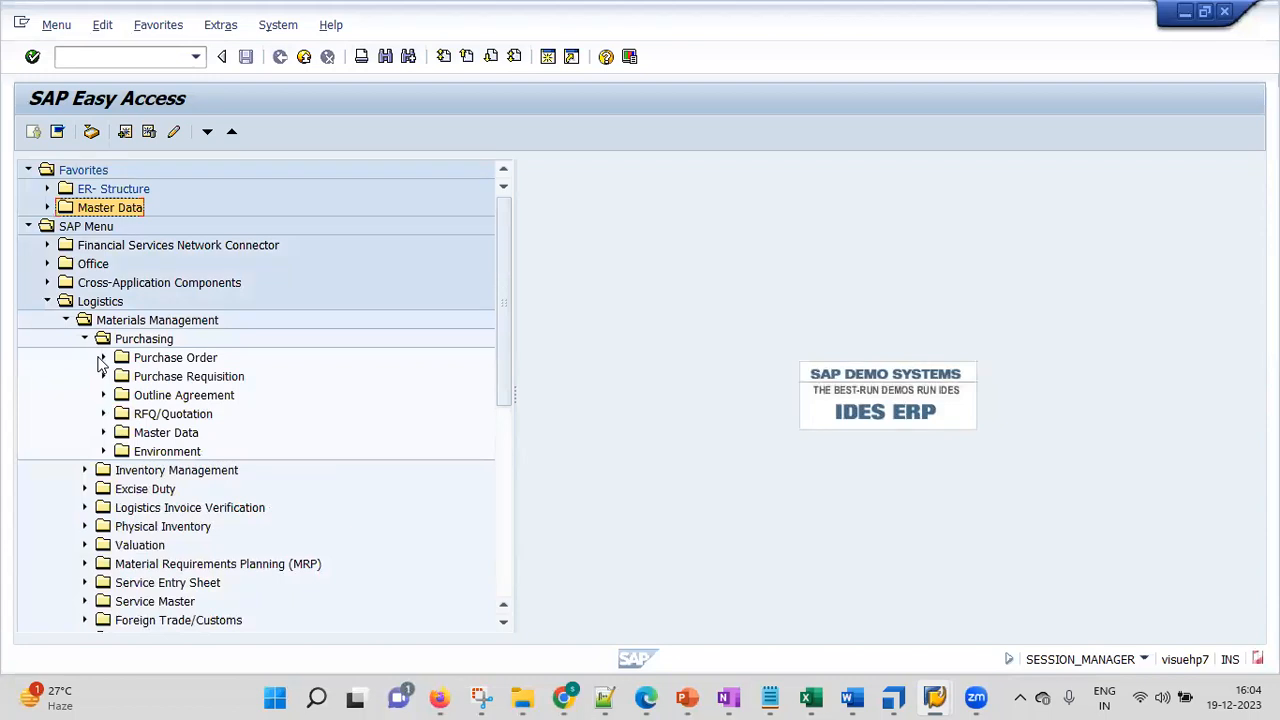
left_click(103, 432)
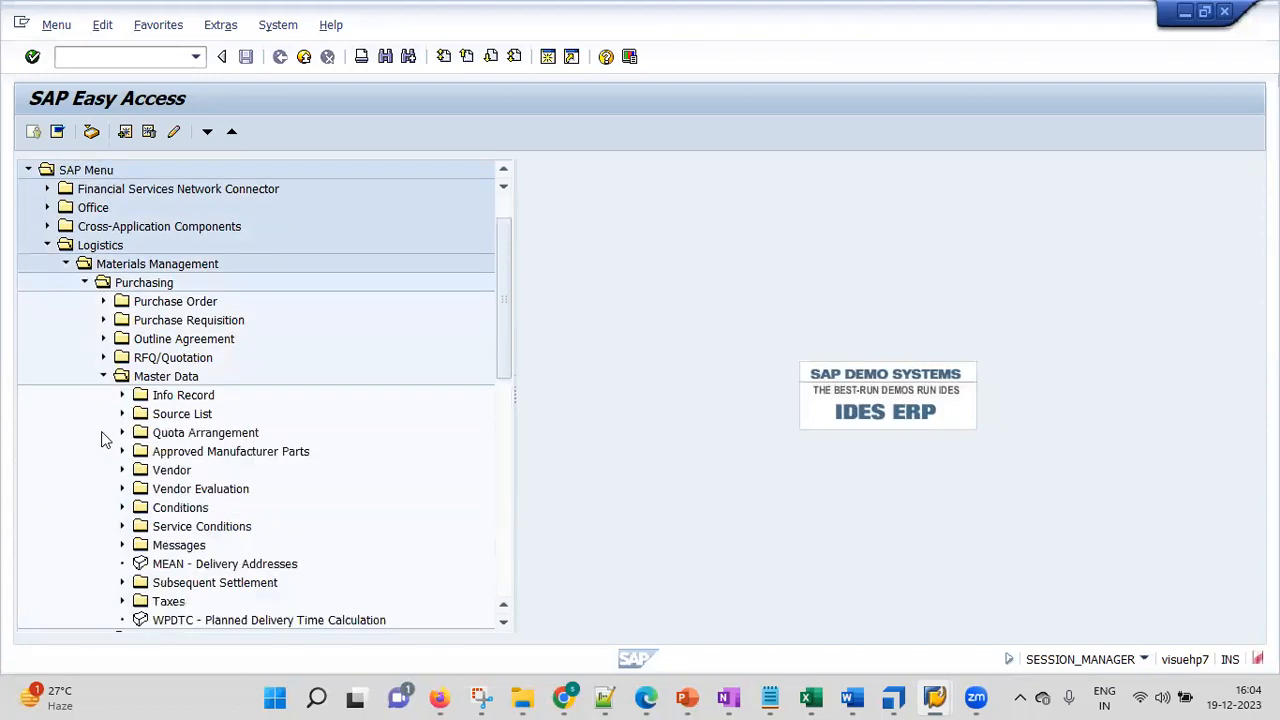
left_click(122, 395)
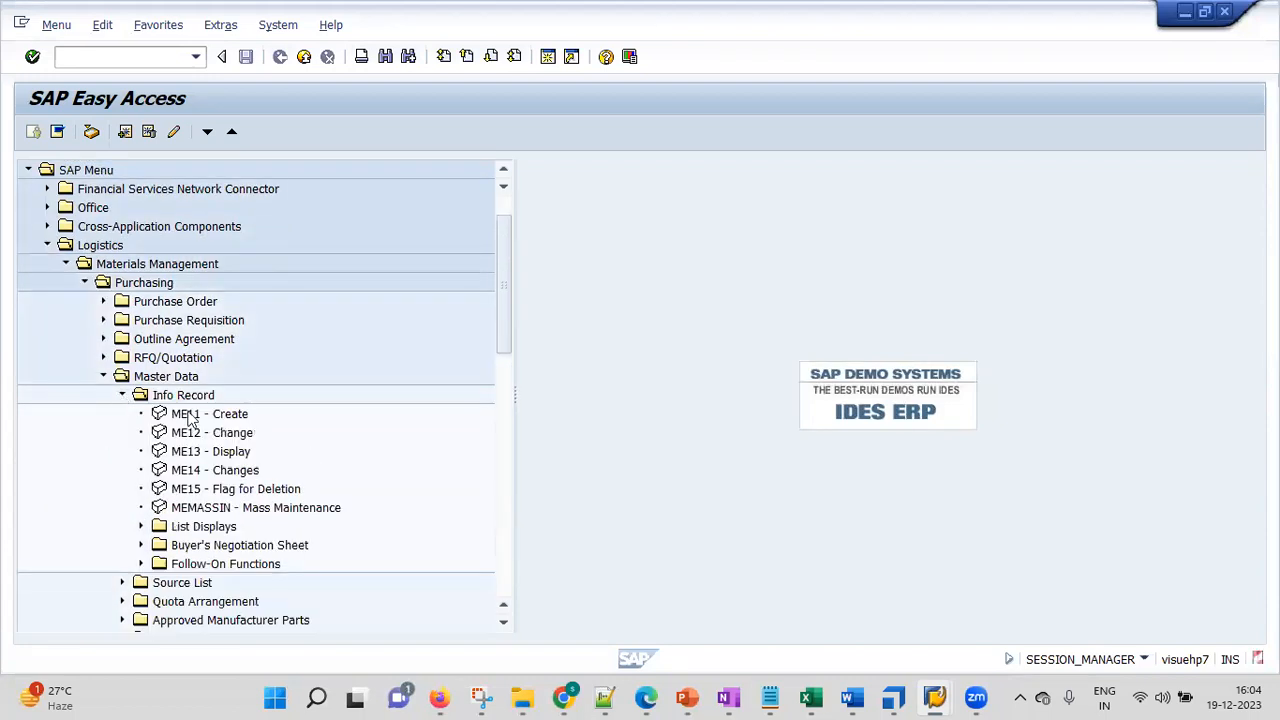
left_click(234, 416)
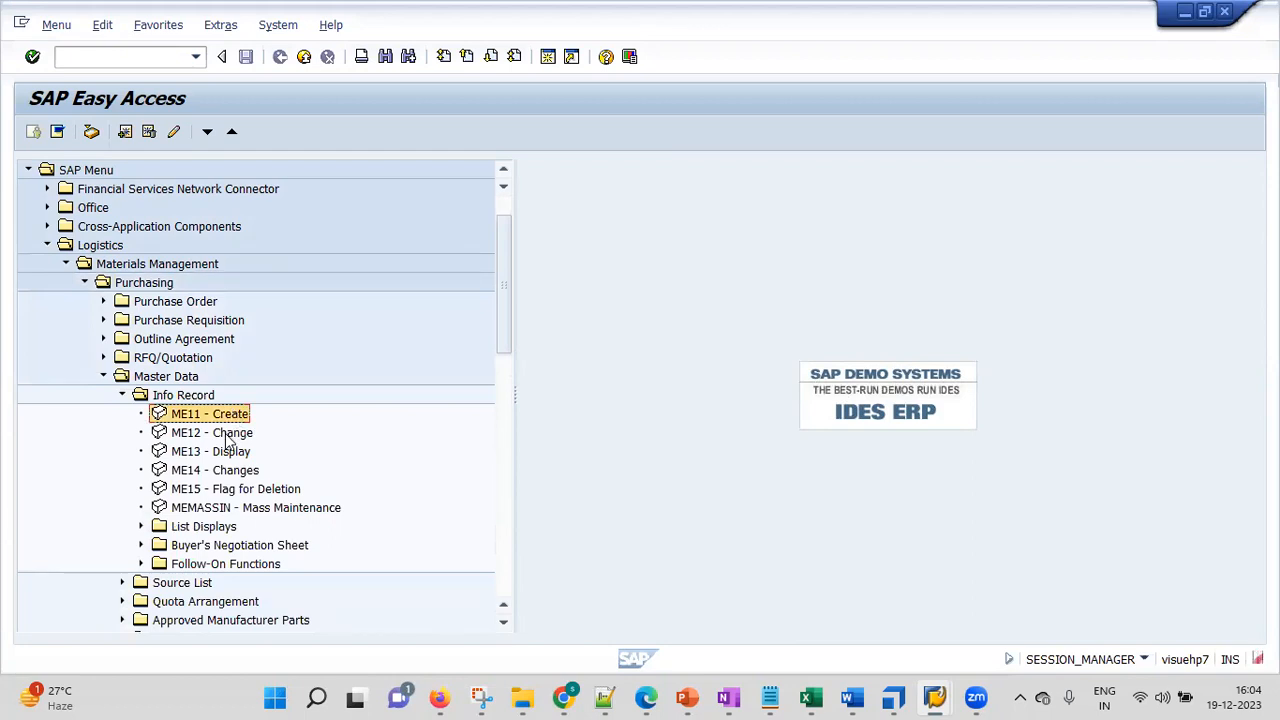
left_click(226, 434)
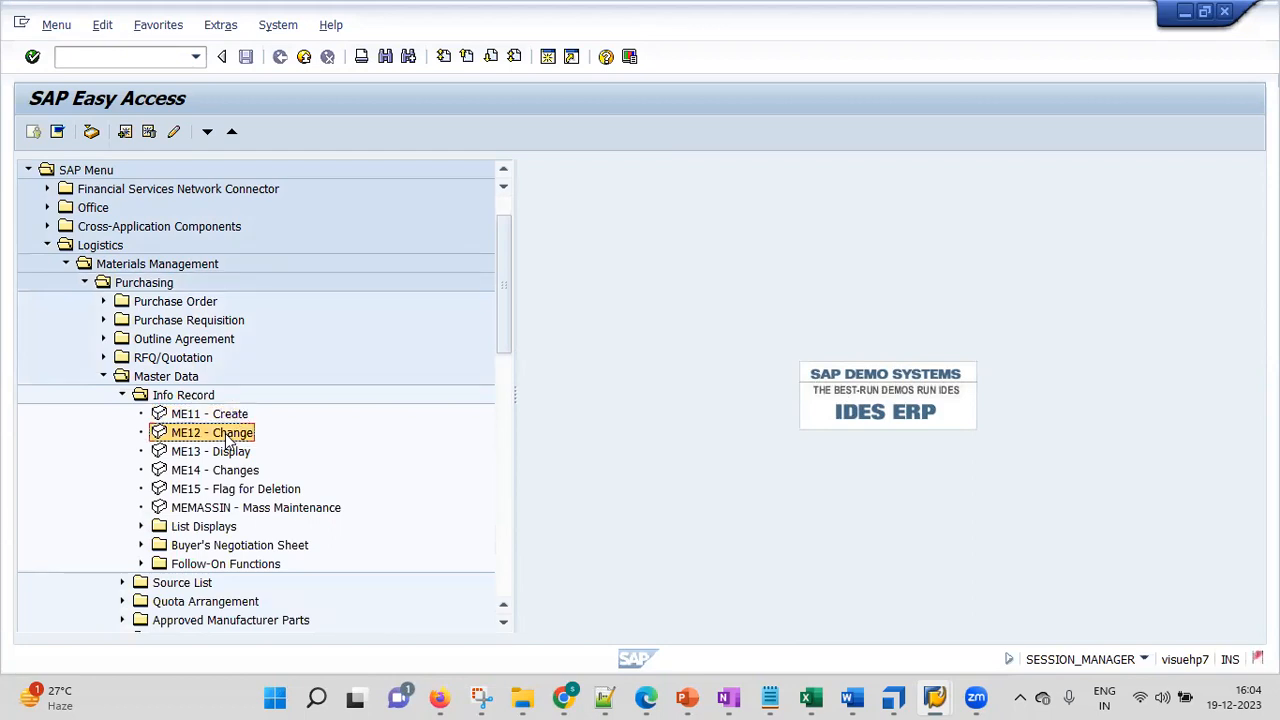
double_click(165, 437)
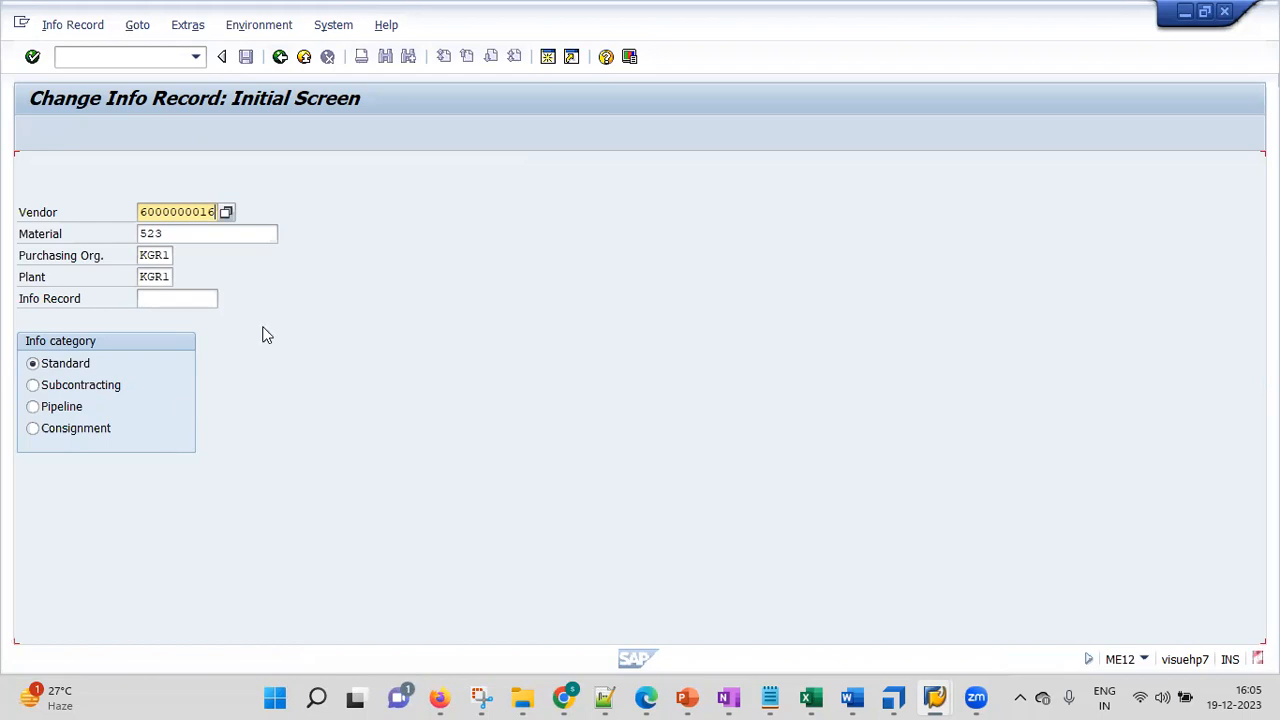
left_click(220, 212)
left_click(211, 229)
left_click(176, 256)
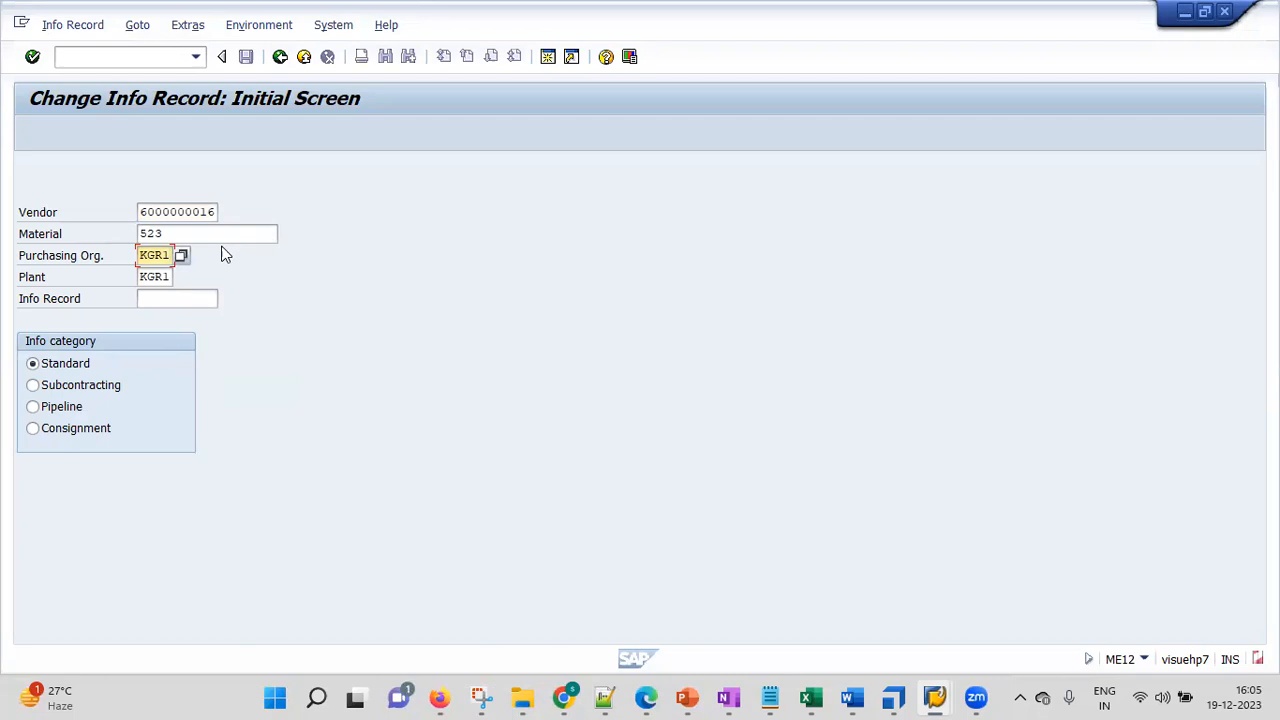
key("Return")
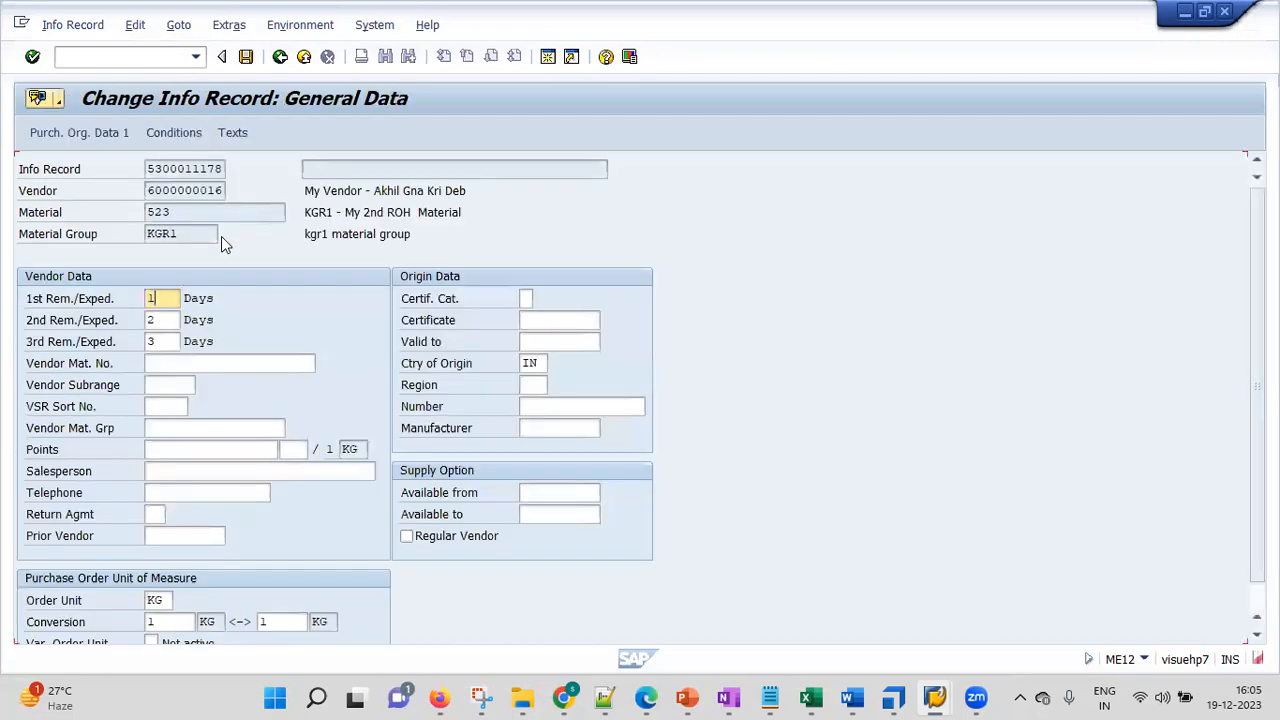
left_click(163, 320)
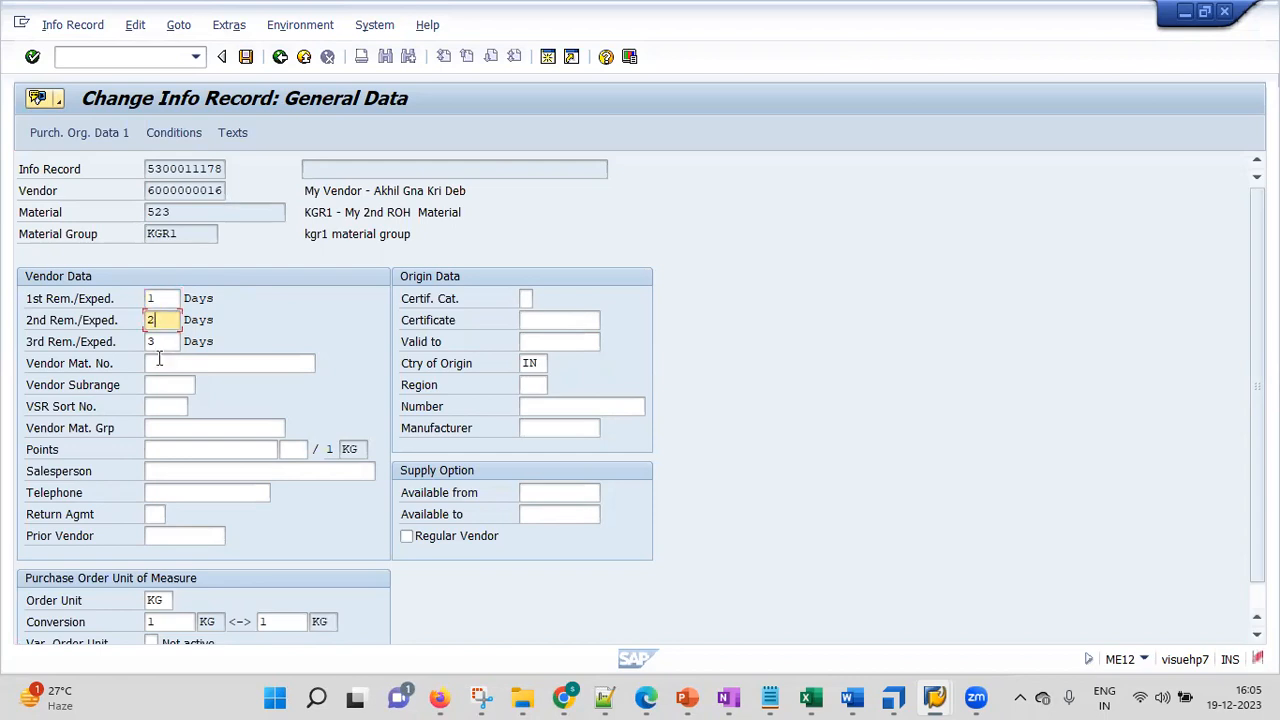
left_click(159, 363)
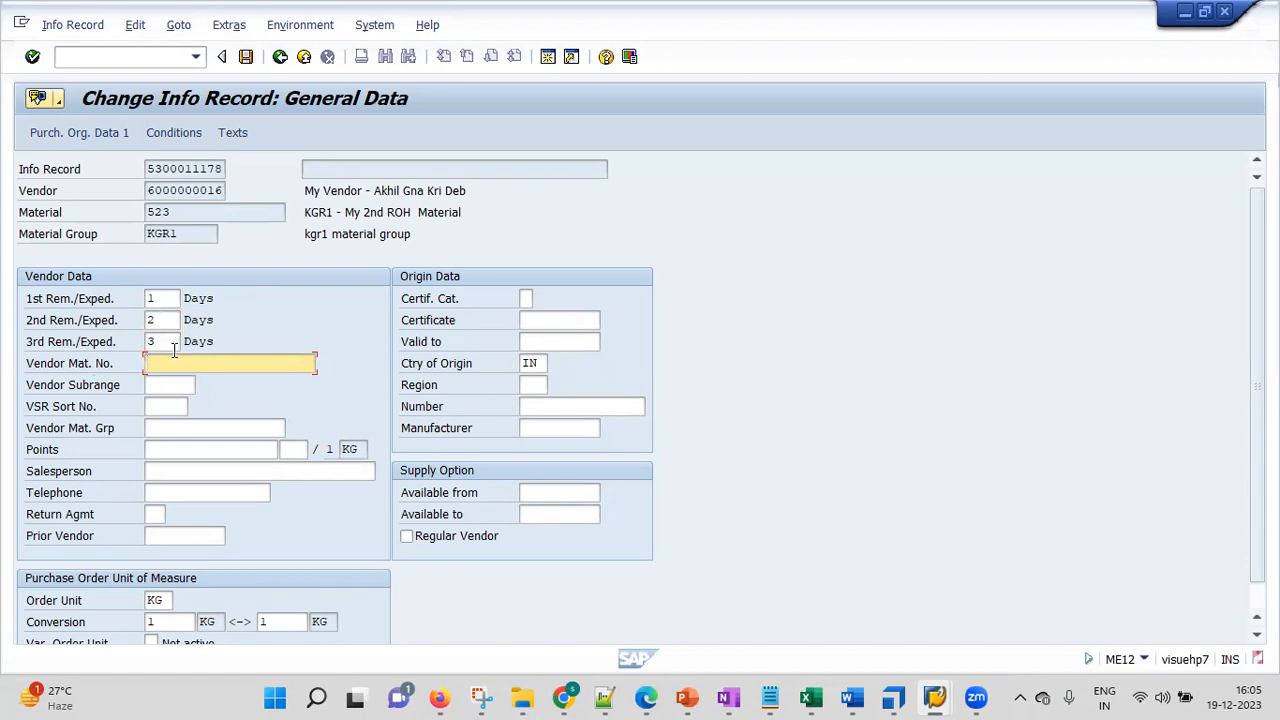
Set the net price to 10 and save the changed info record
key("Return")
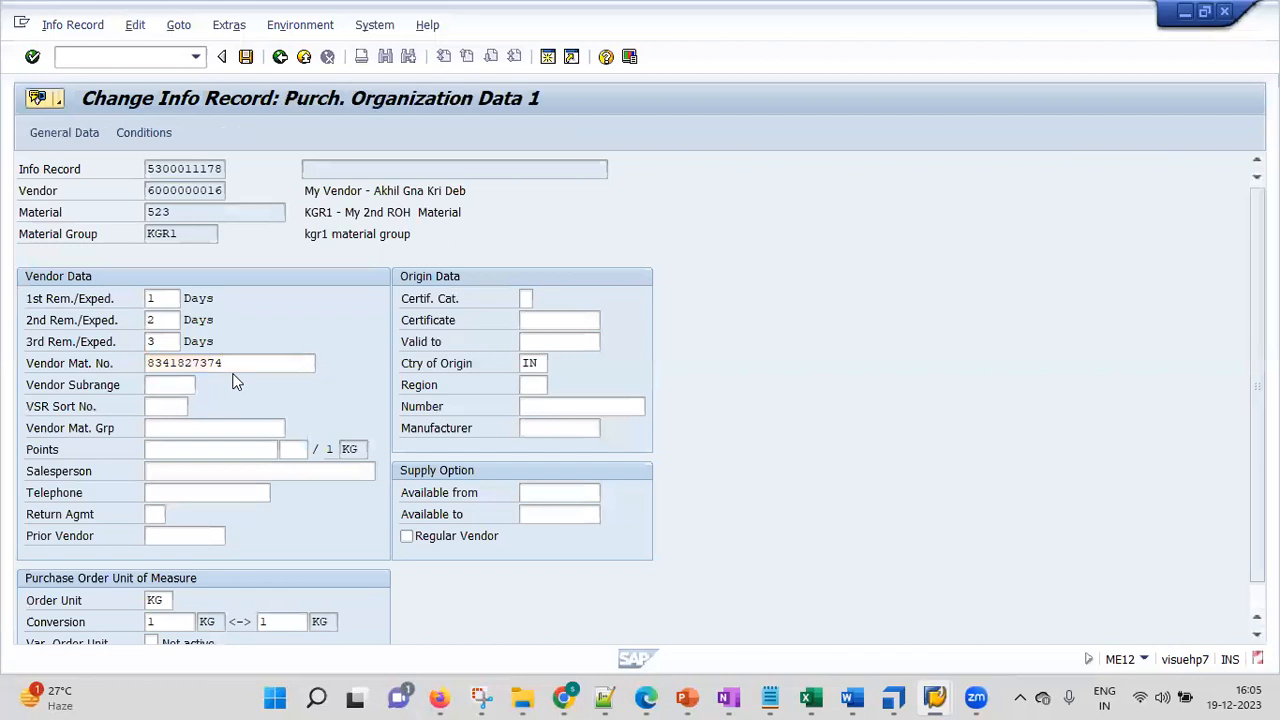
key("Return")
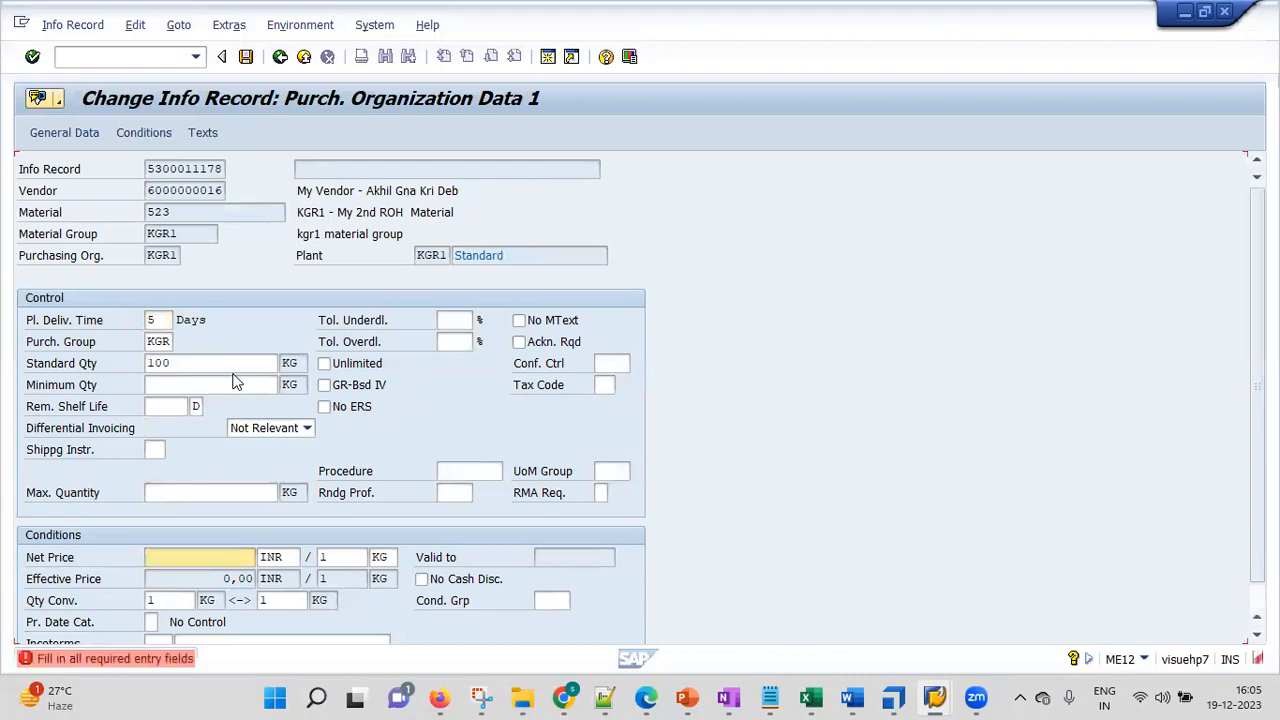
left_click(232, 560)
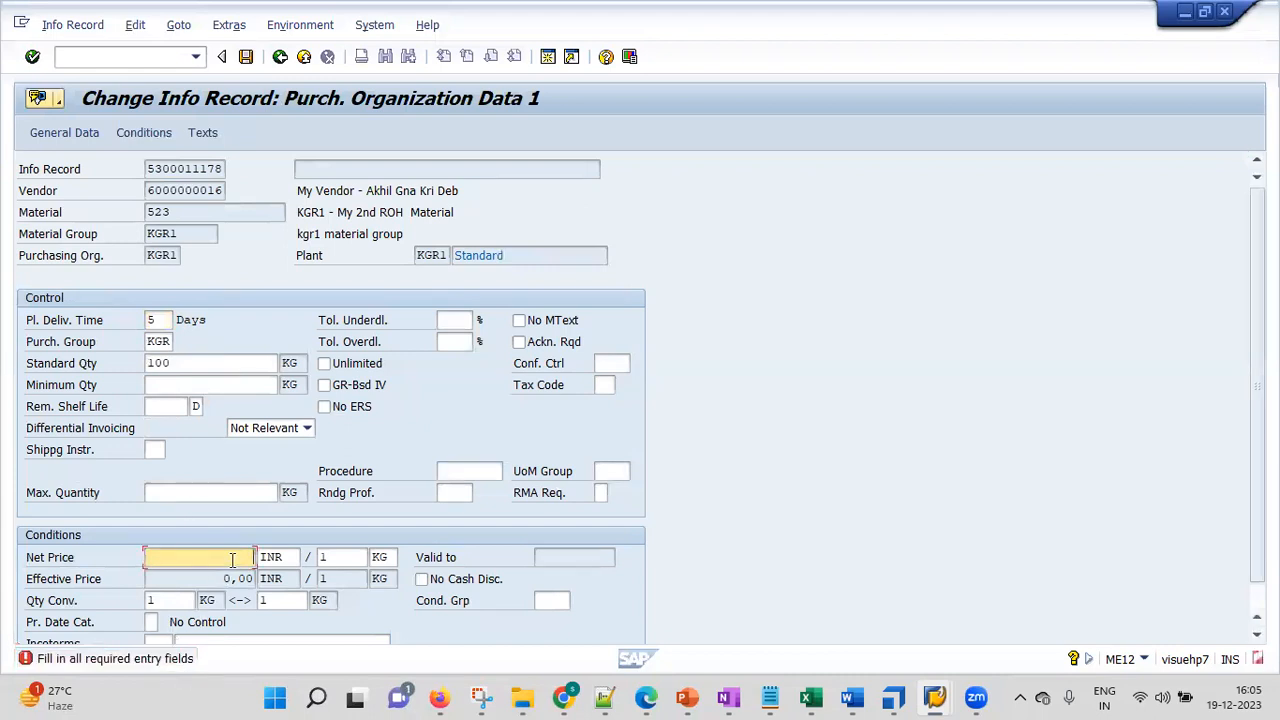
type("10")
key("Return")
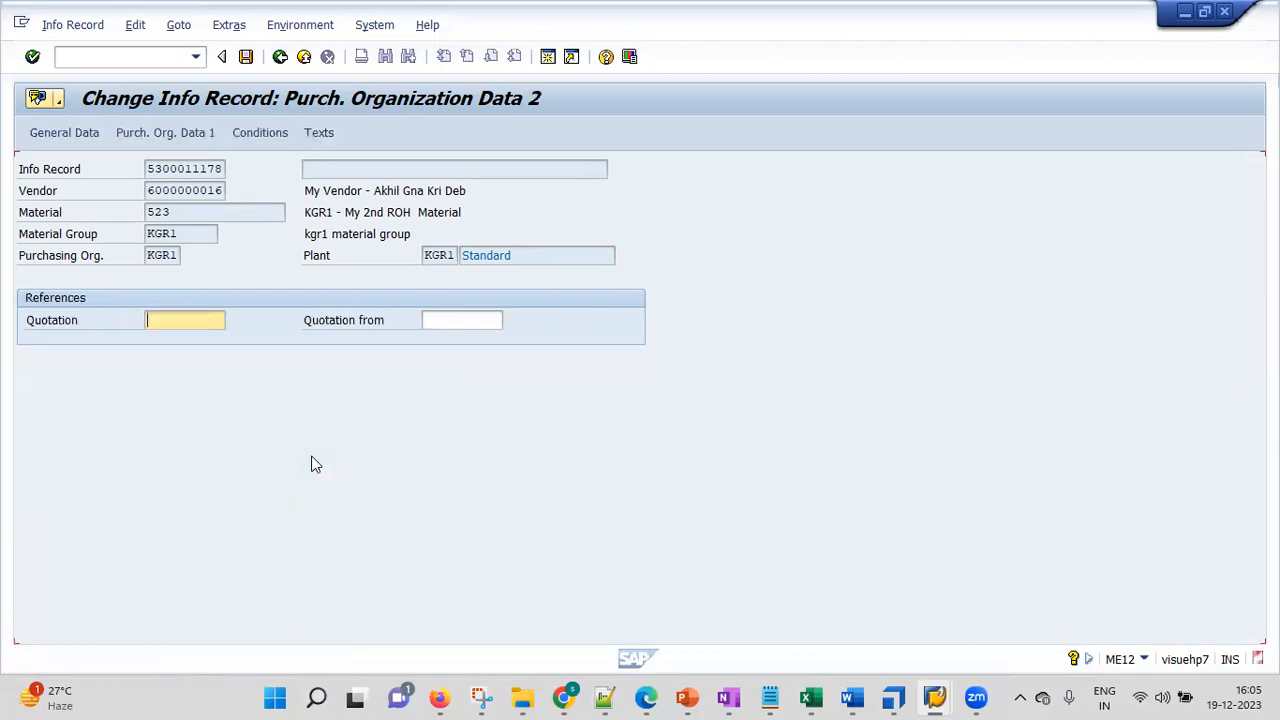
key("Return")
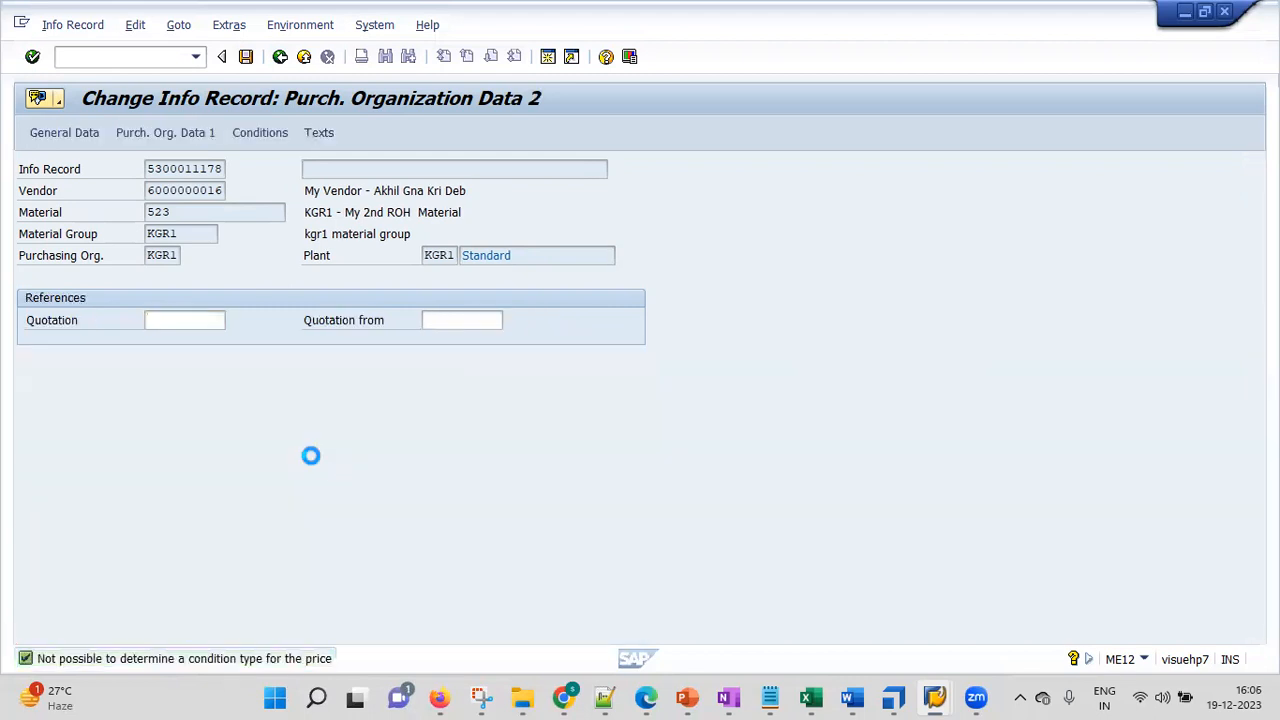
key("Return")
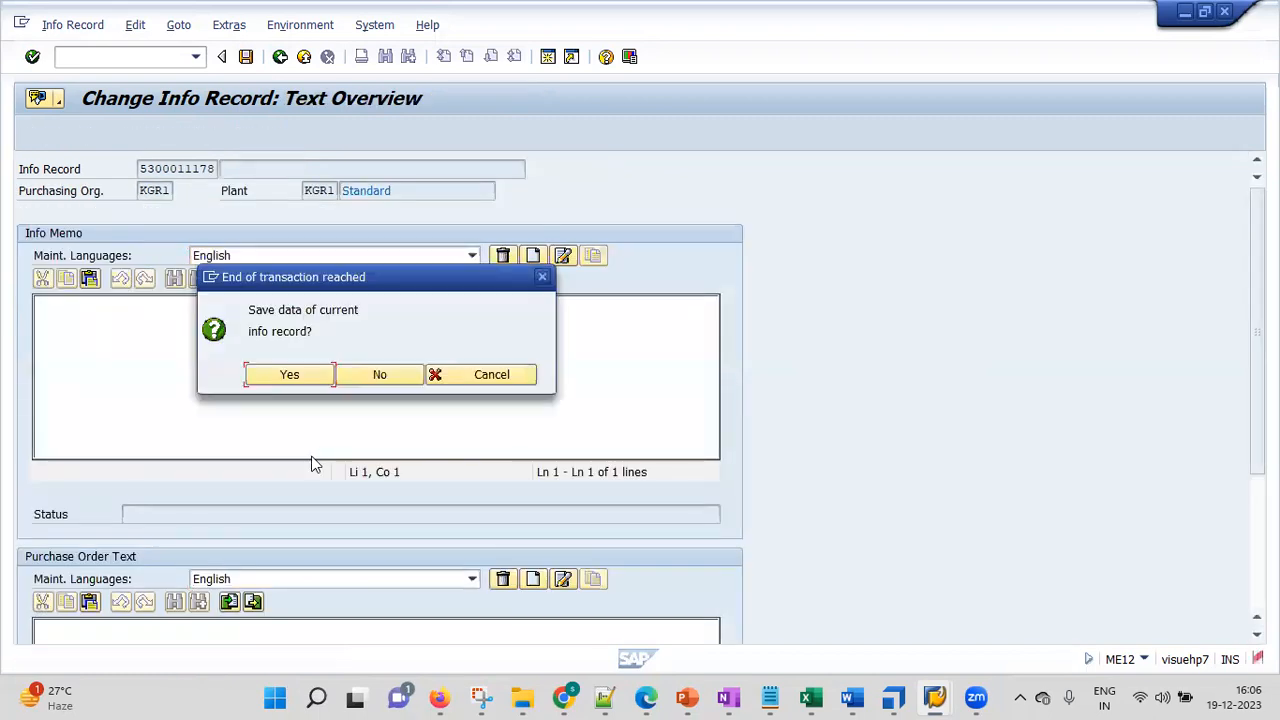
left_click(292, 379)
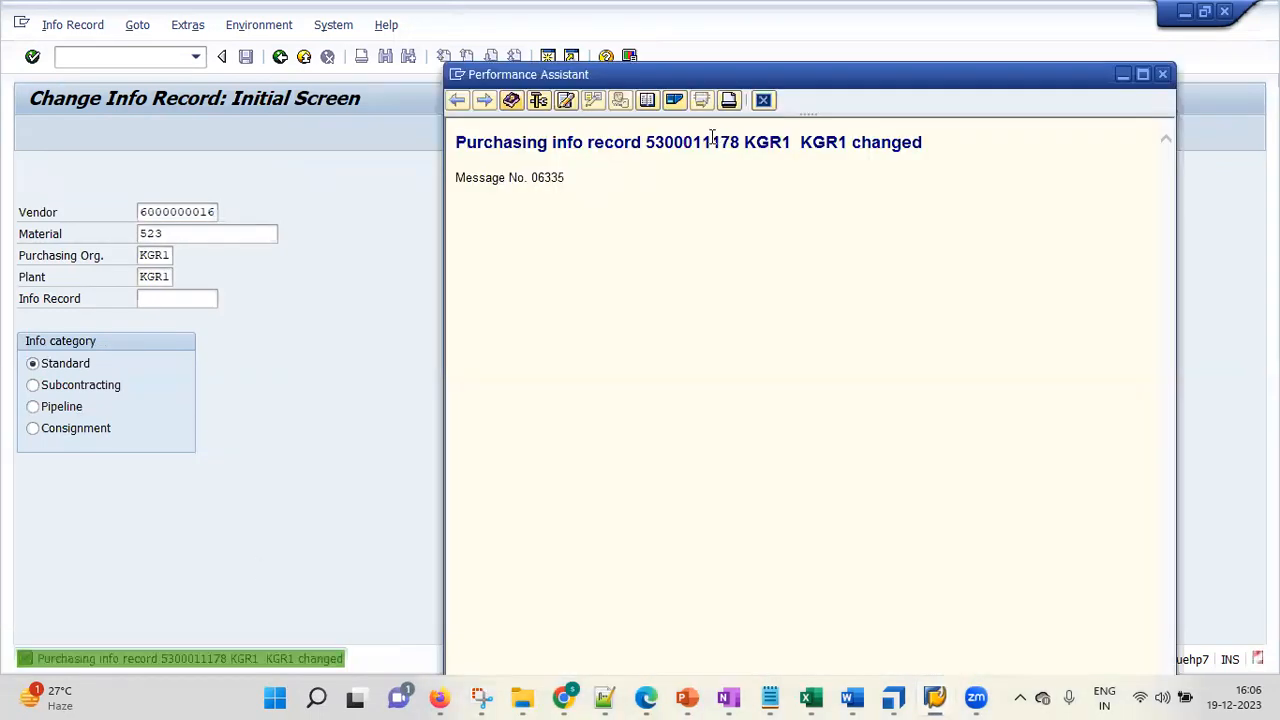
double_click(703, 144)
key("ctrl+c")
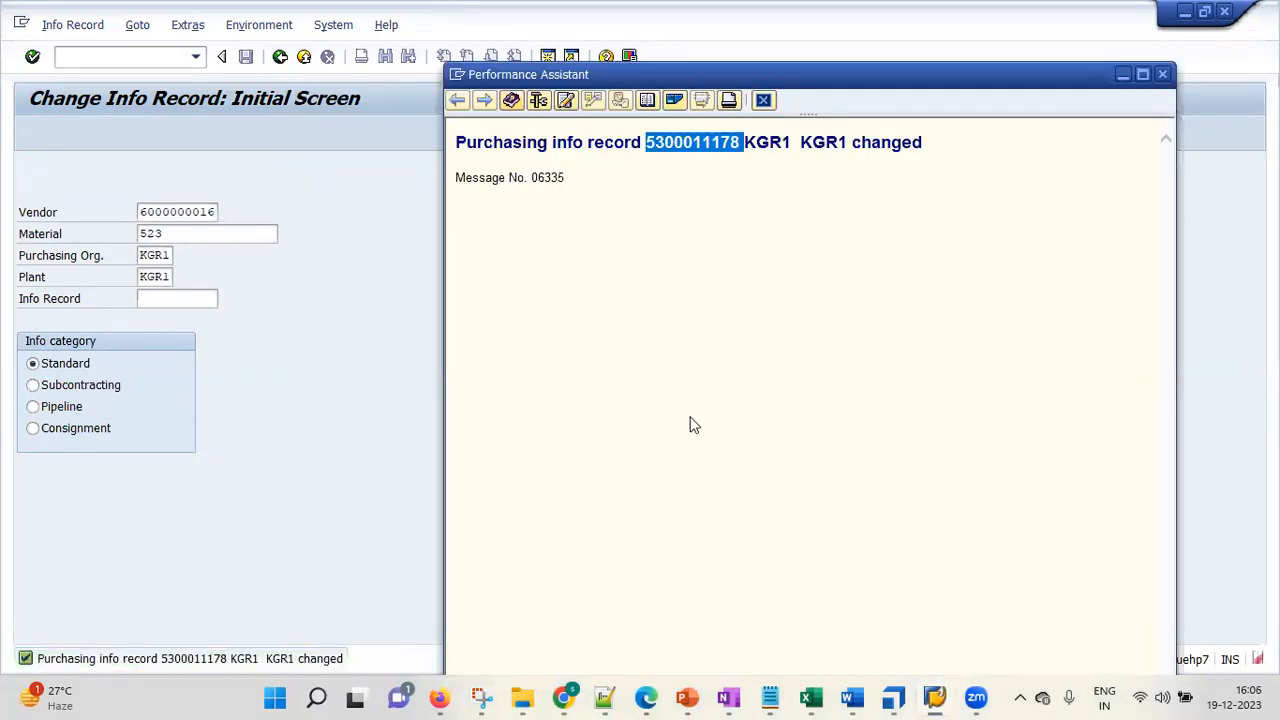
left_click(604, 697)
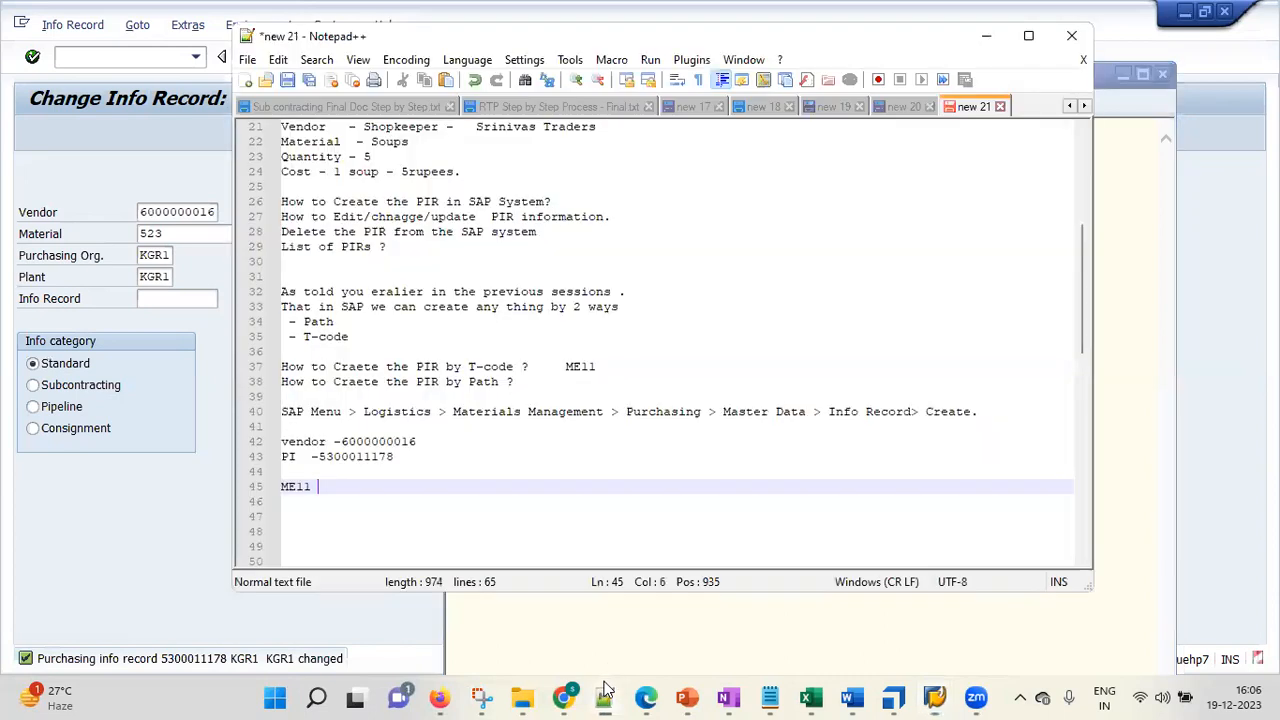
left_click(446, 460)
key("Return")
key("ctrl+v")
key("Home")
key("Tab")
key("Tab")
key("BackSpace")
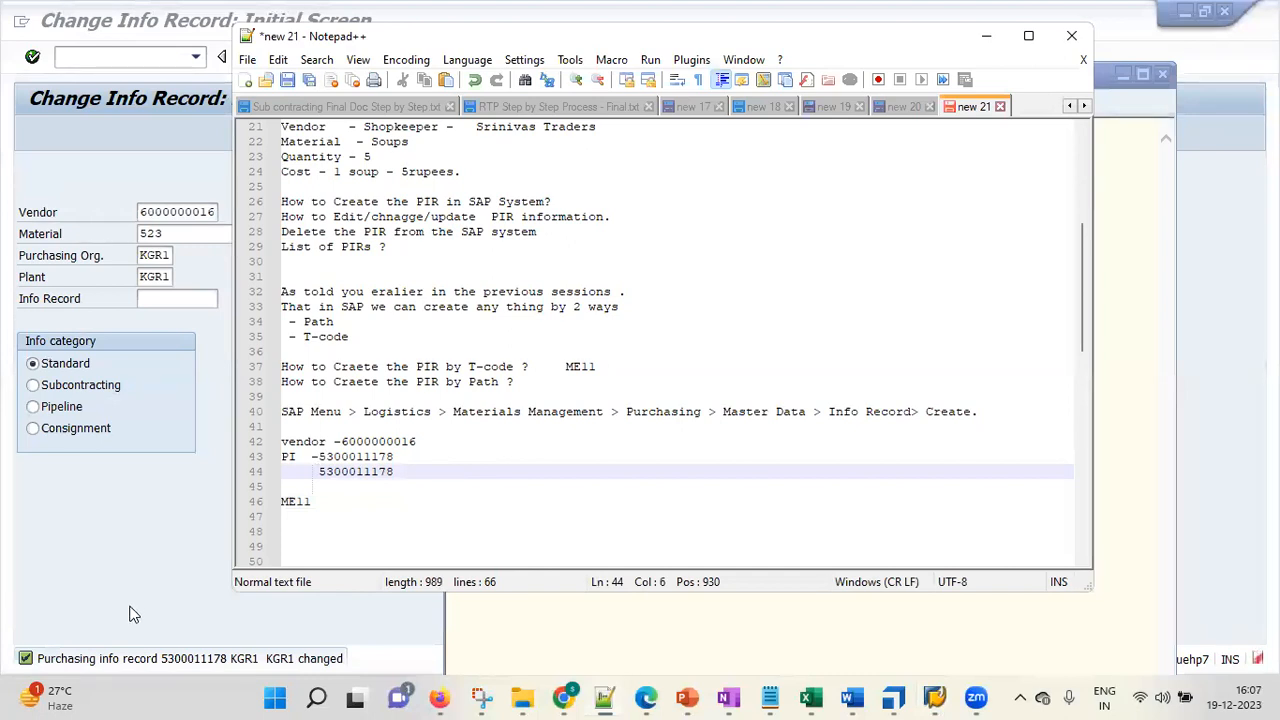
double_click(132, 658)
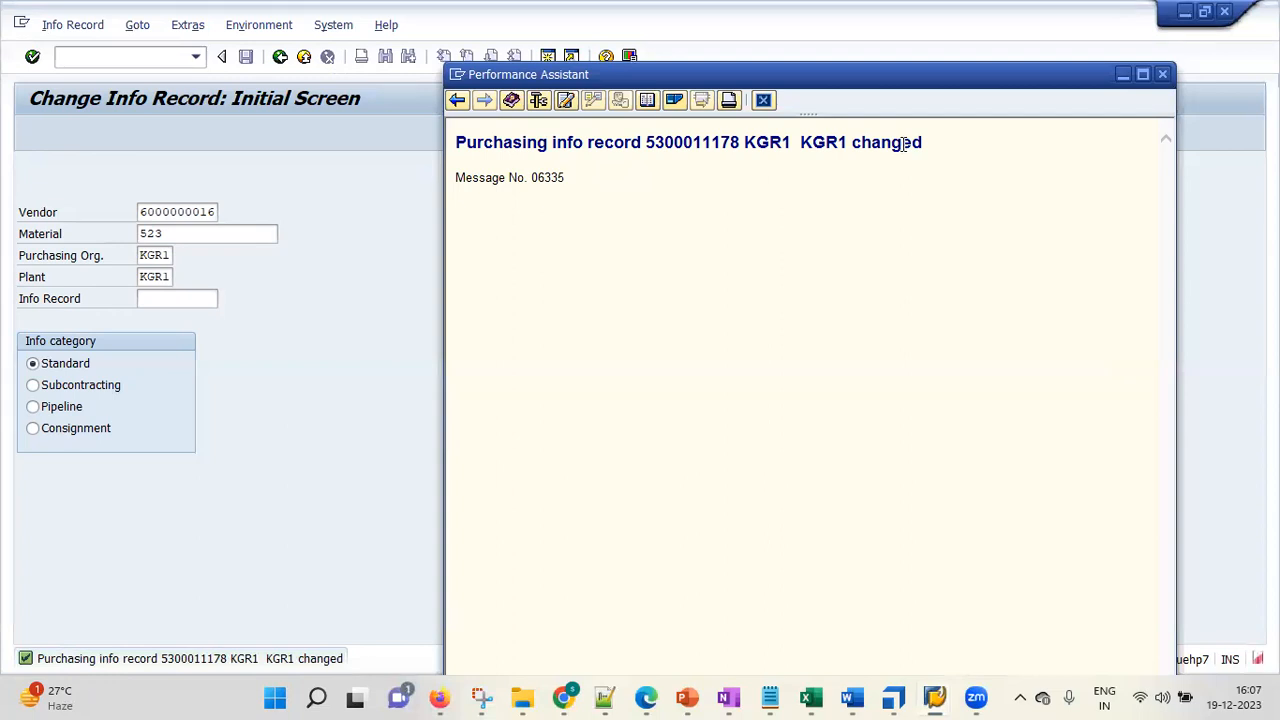
Close the message help window and exit the change transaction to the main menu
left_click(1163, 75)
key("BackSpace")
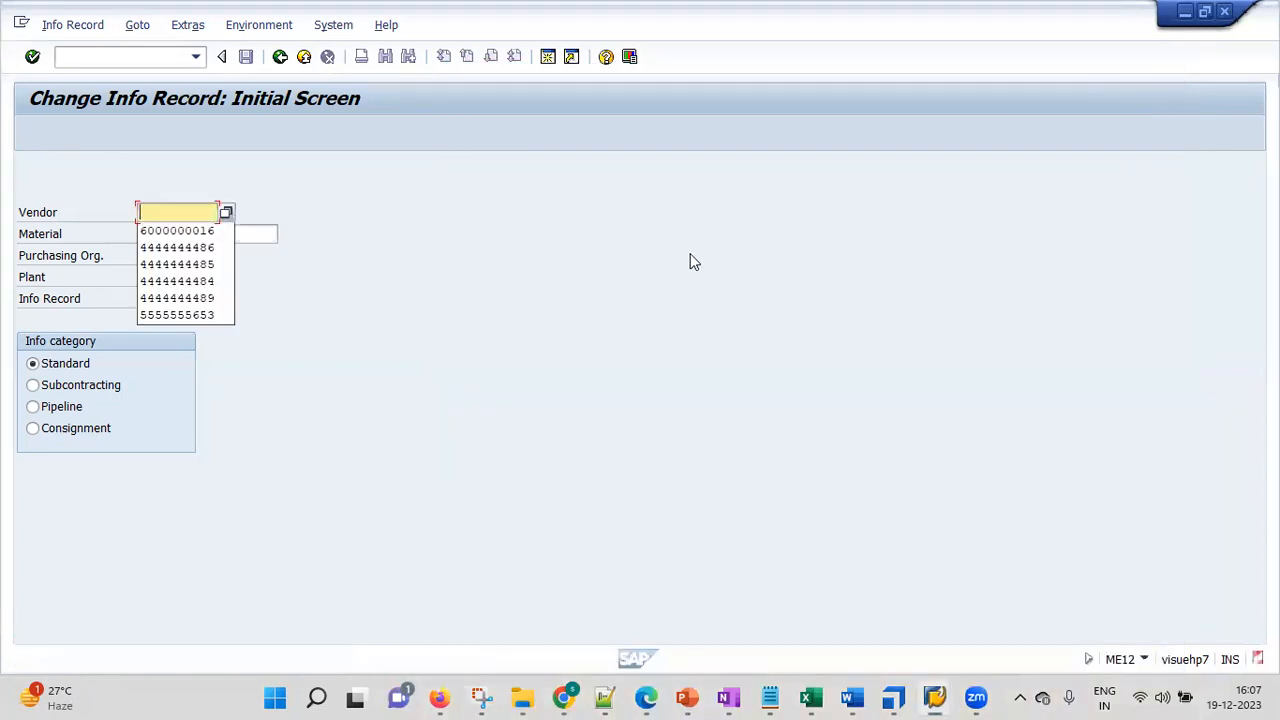
key("F3")
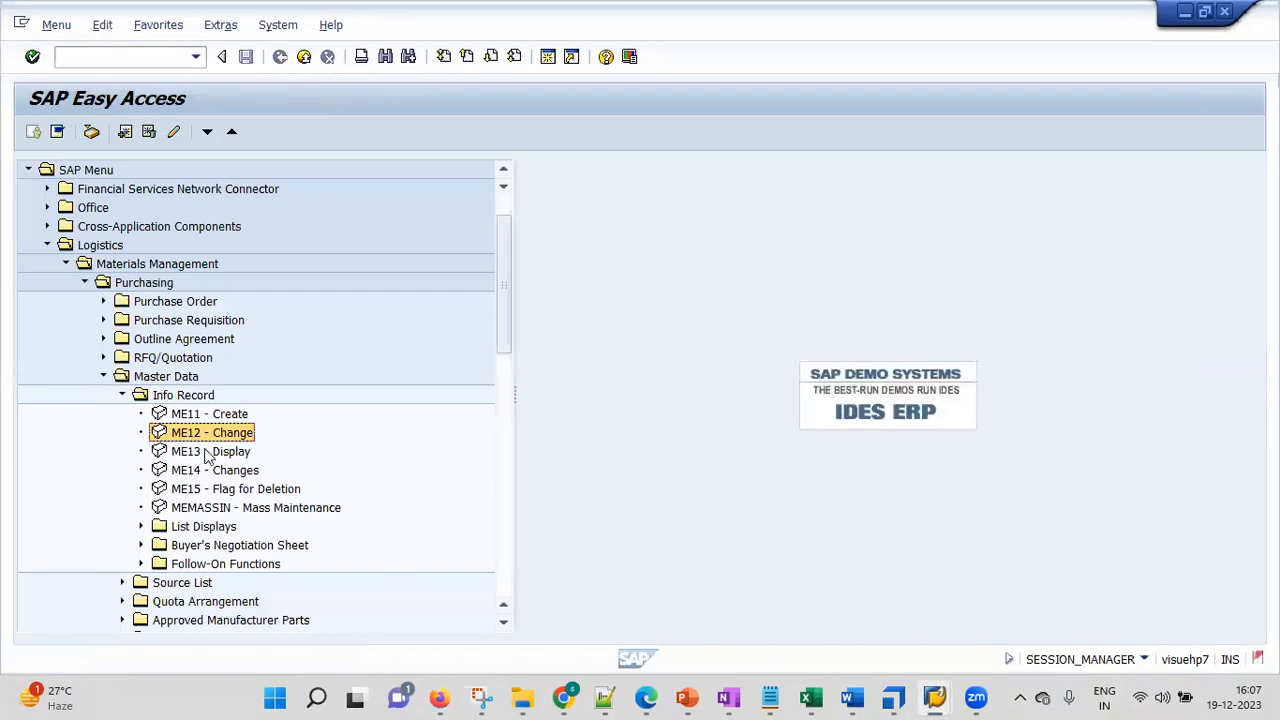
double_click(175, 452)
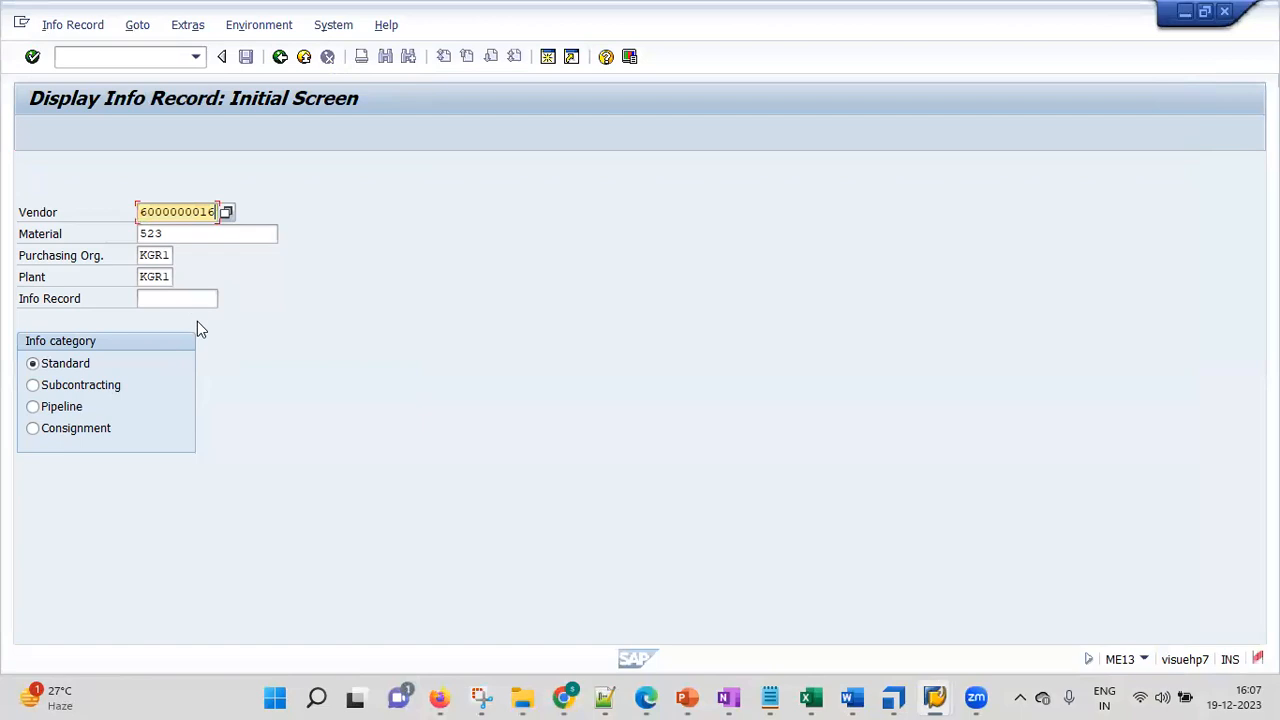
key("Return")
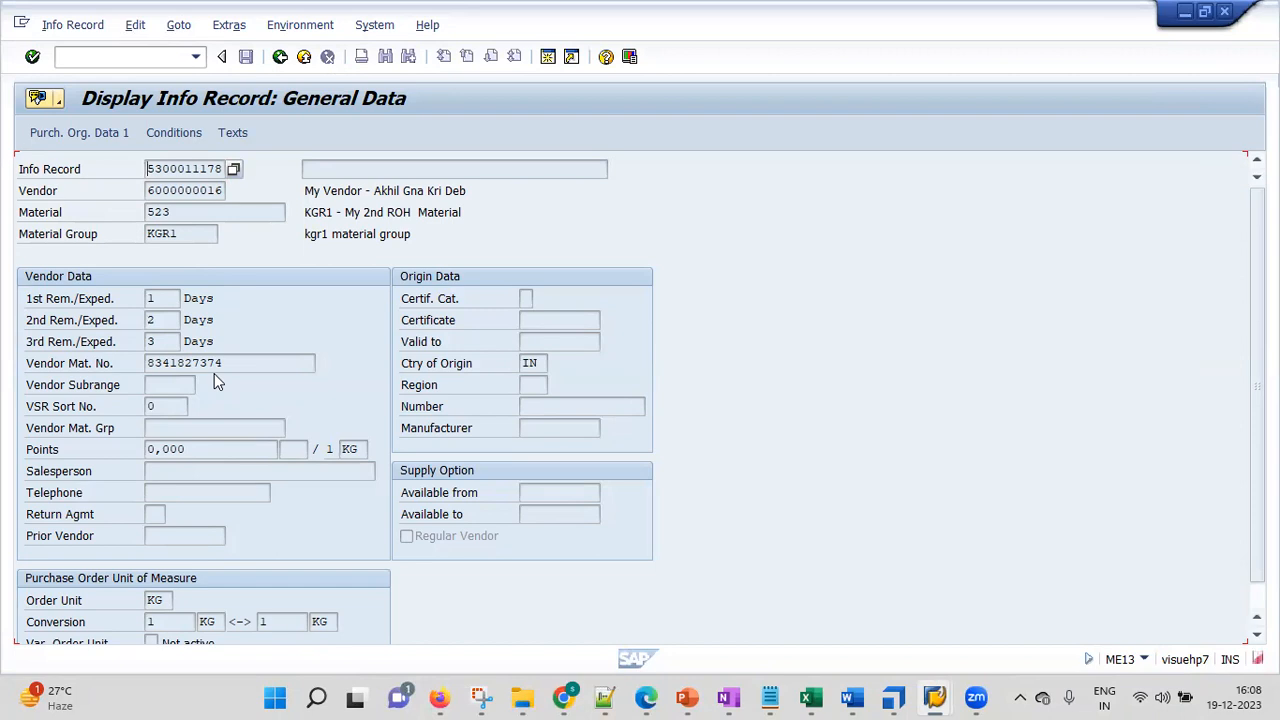
key("Return")
key("Return")
key("Return")
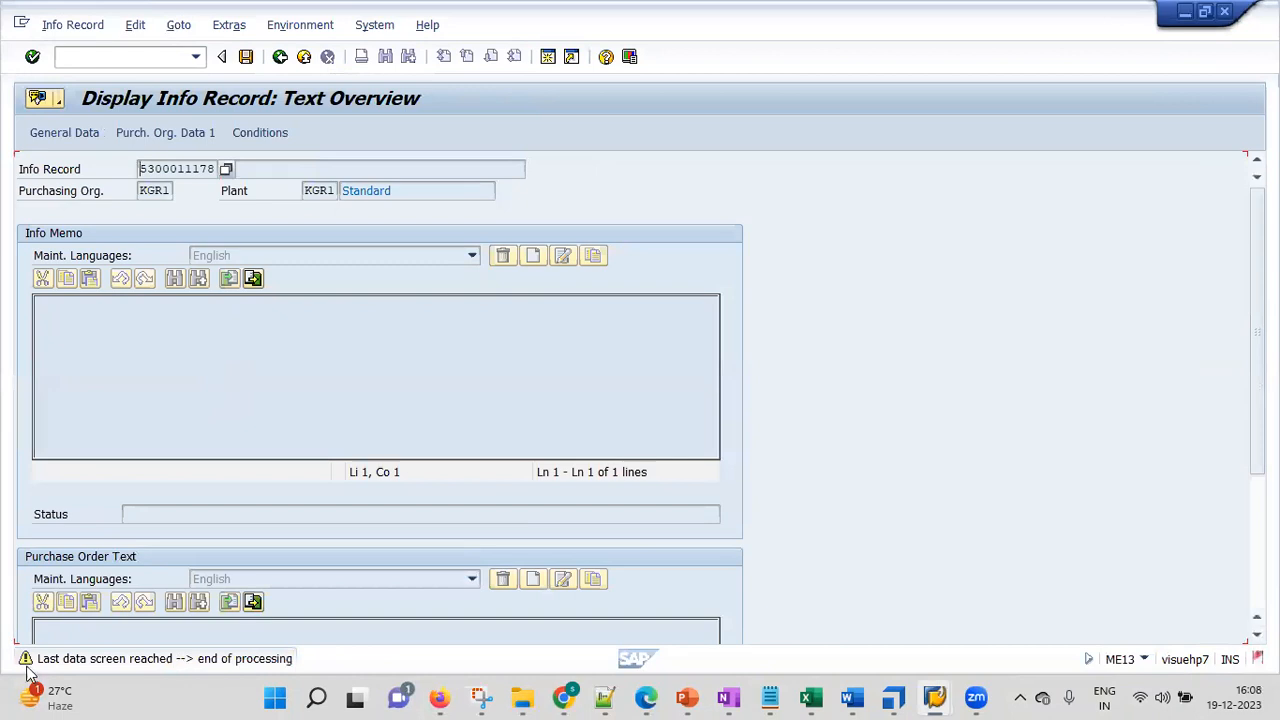
key("F1")
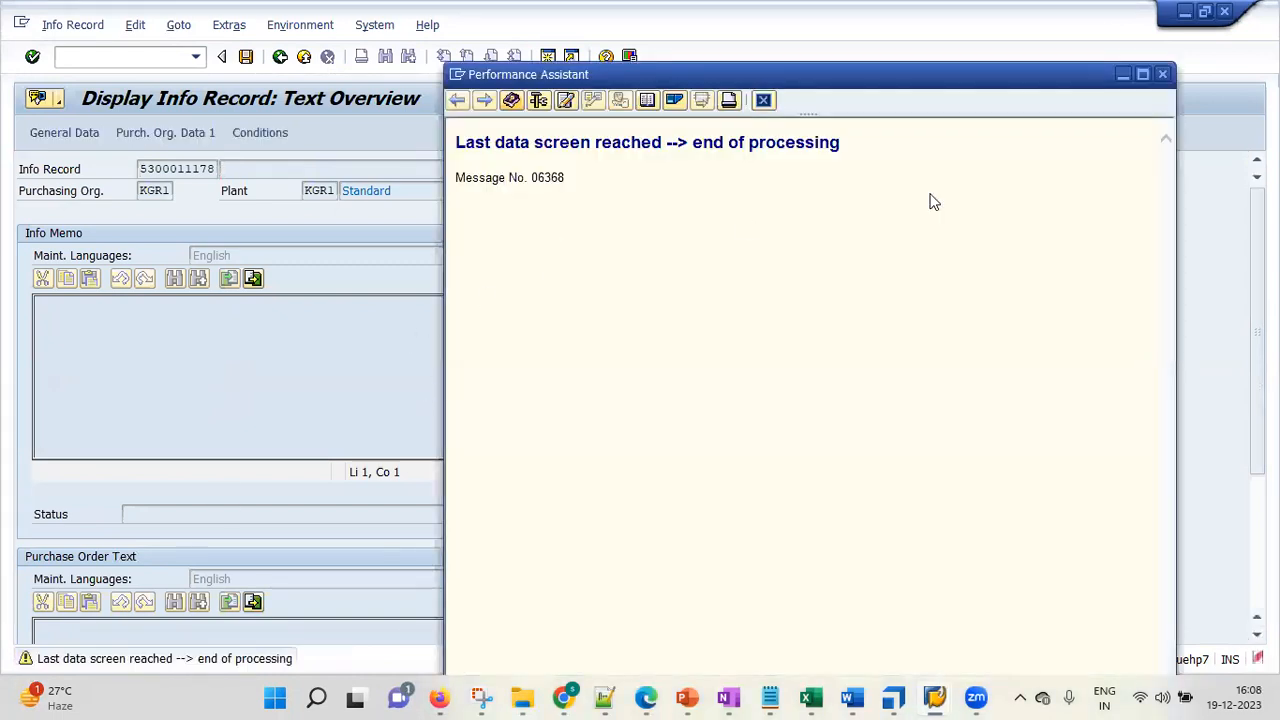
left_click(1162, 75)
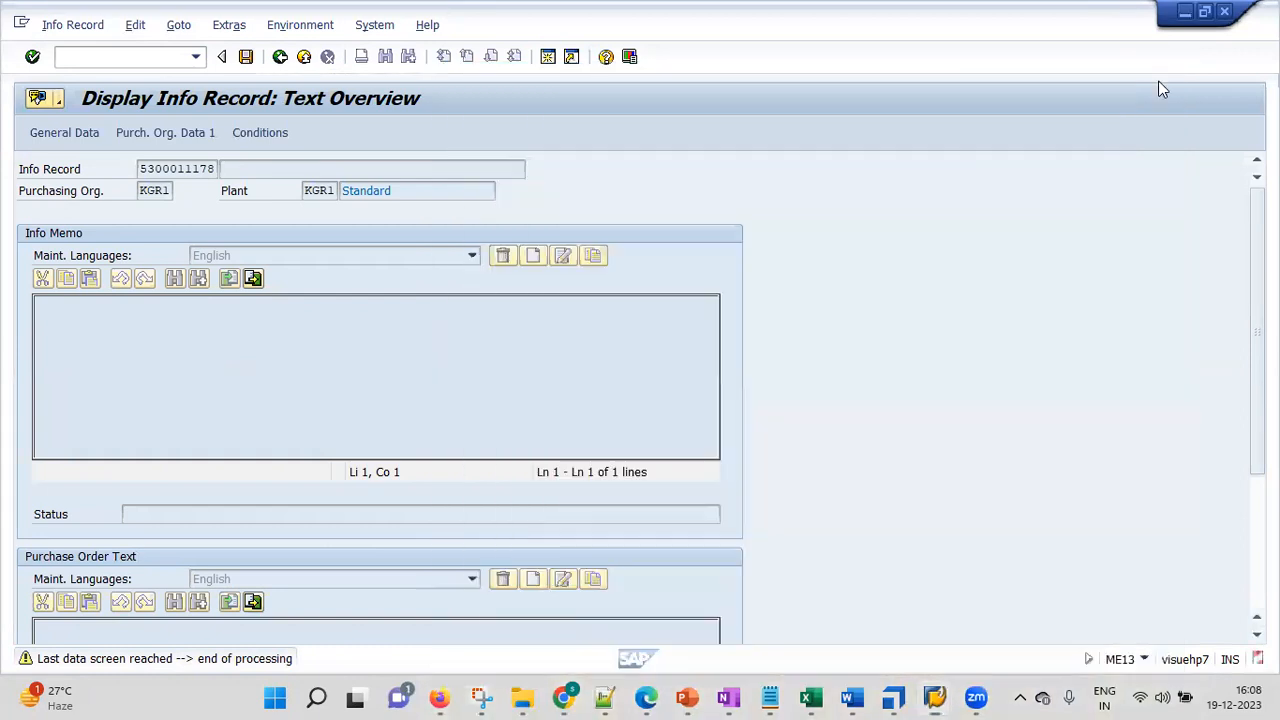
key("Return")
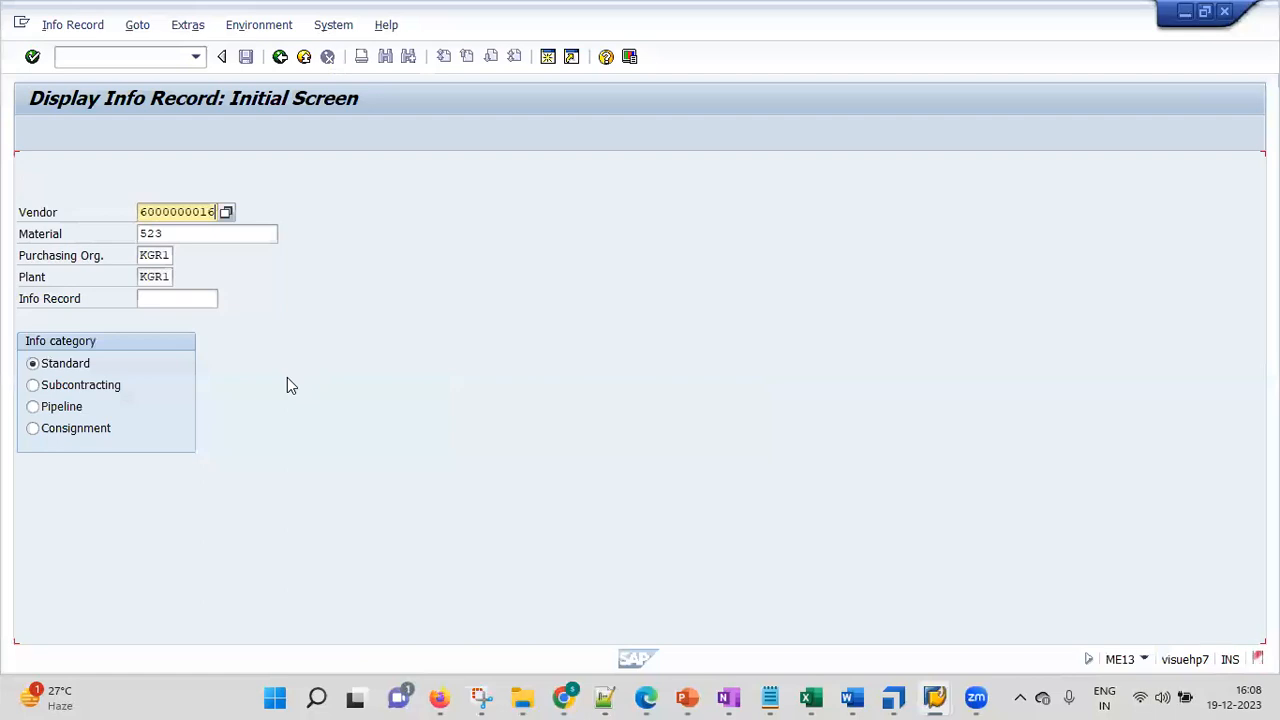
left_click(687, 697)
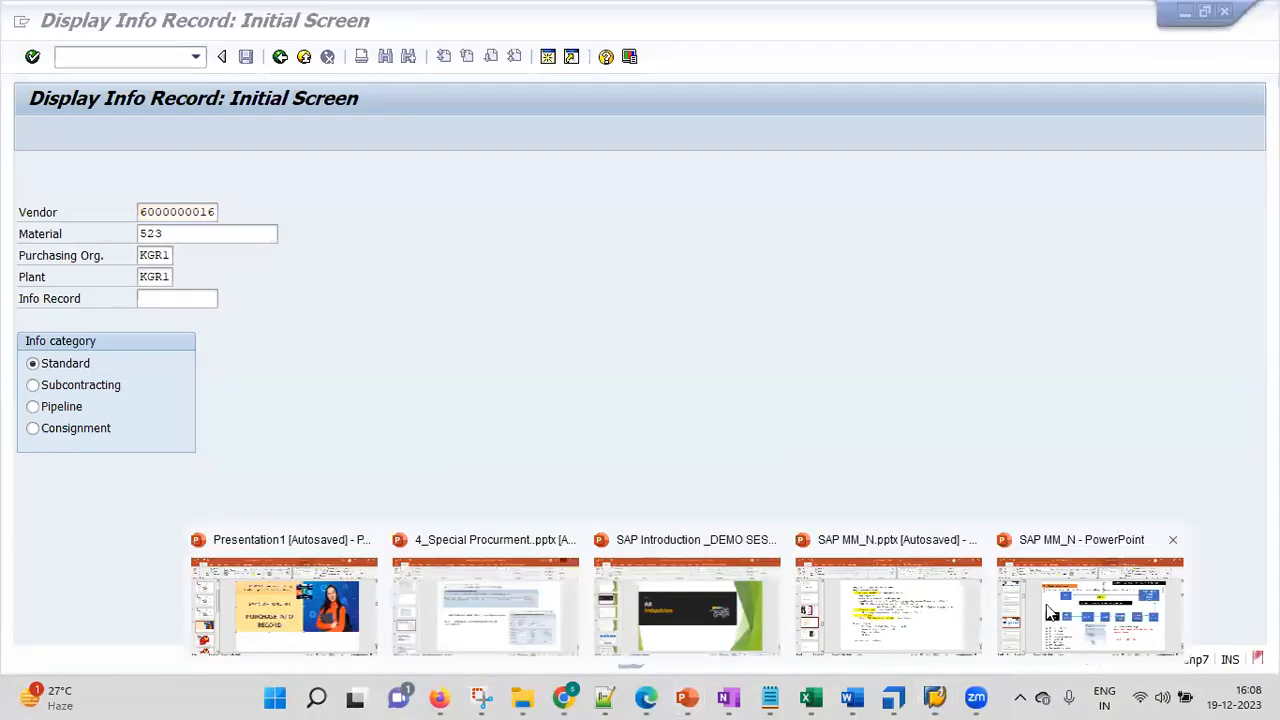
left_click(1080, 617)
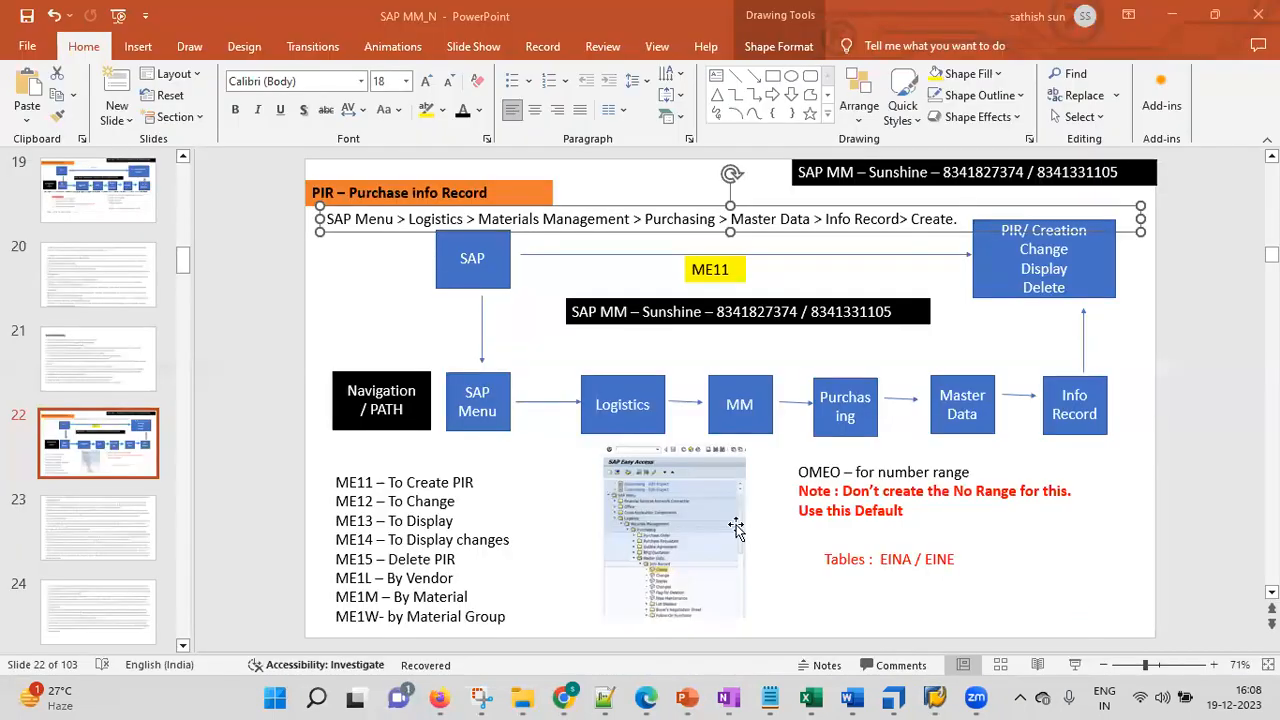
left_click(430, 478)
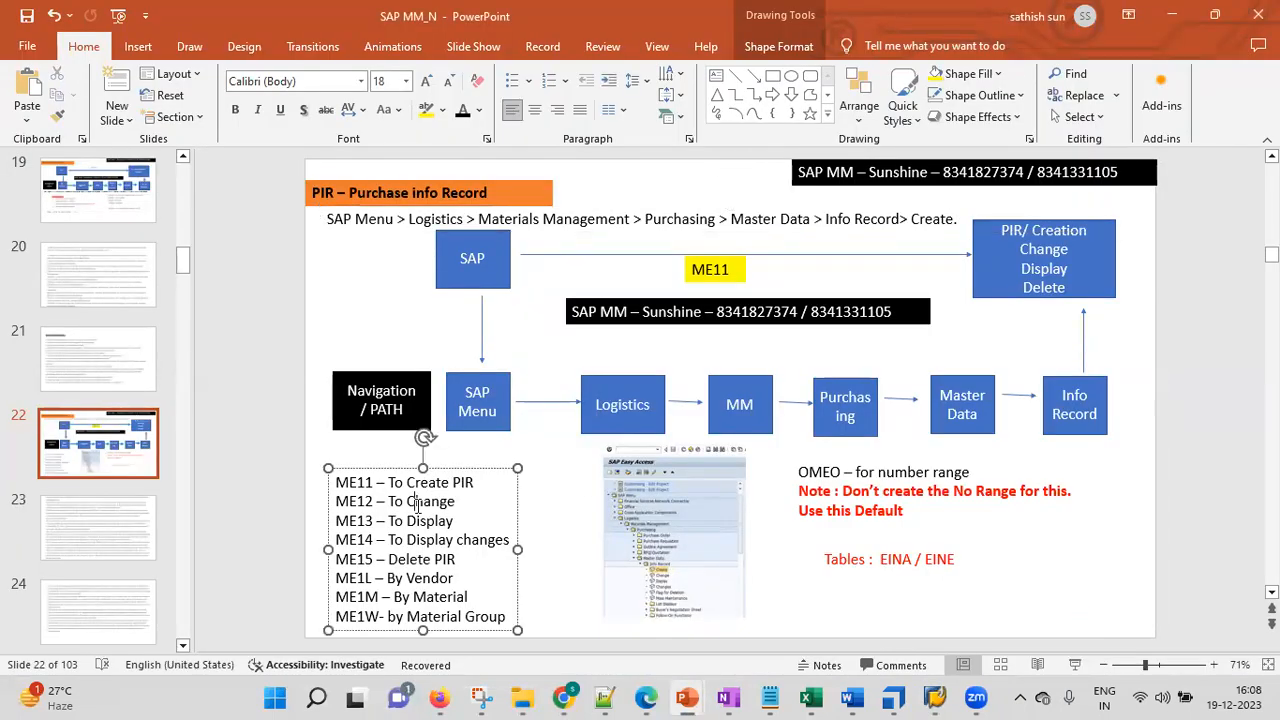
left_click(424, 520)
left_click(1175, 17)
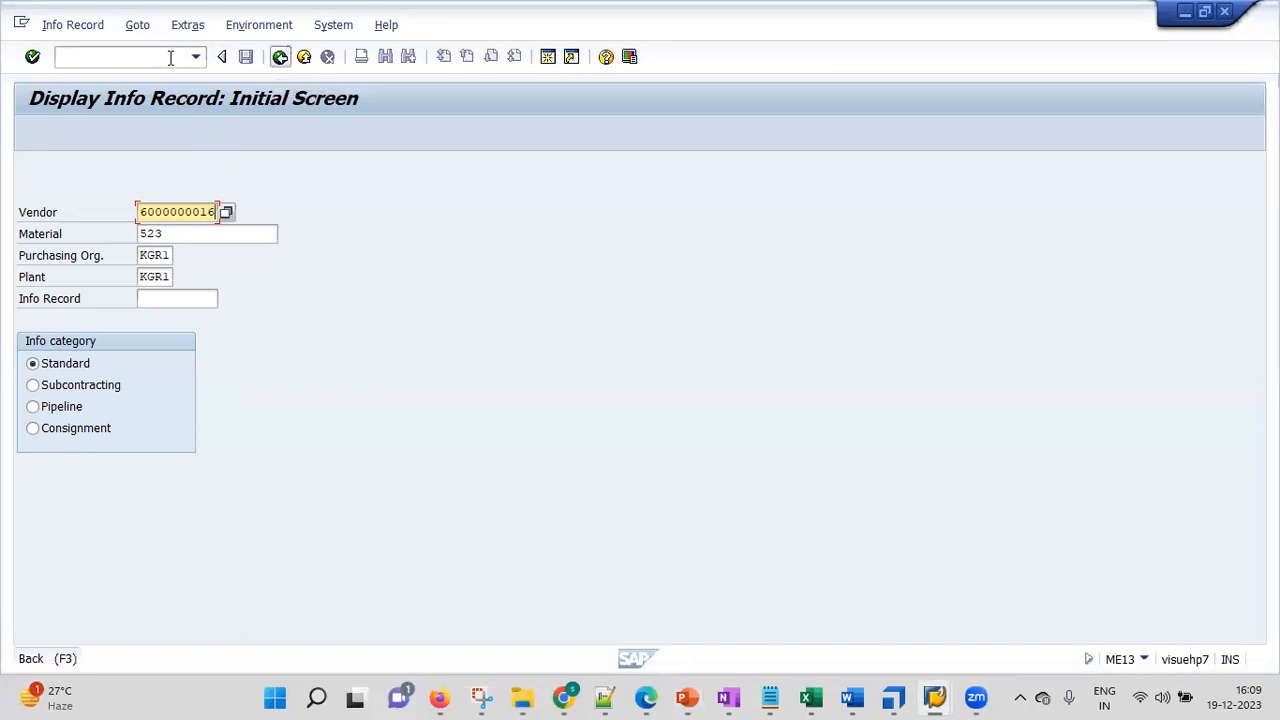
Go back to the main menu and start the ME14 change-log transaction
left_click(280, 56)
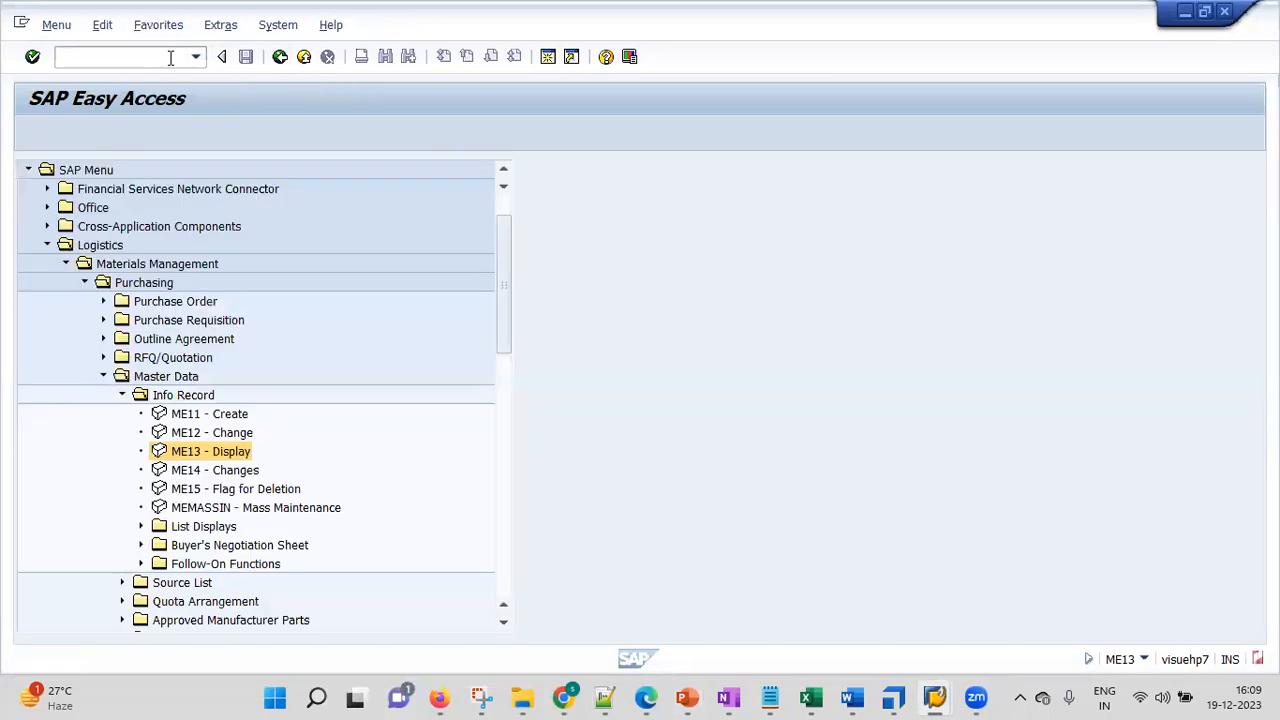
double_click(184, 472)
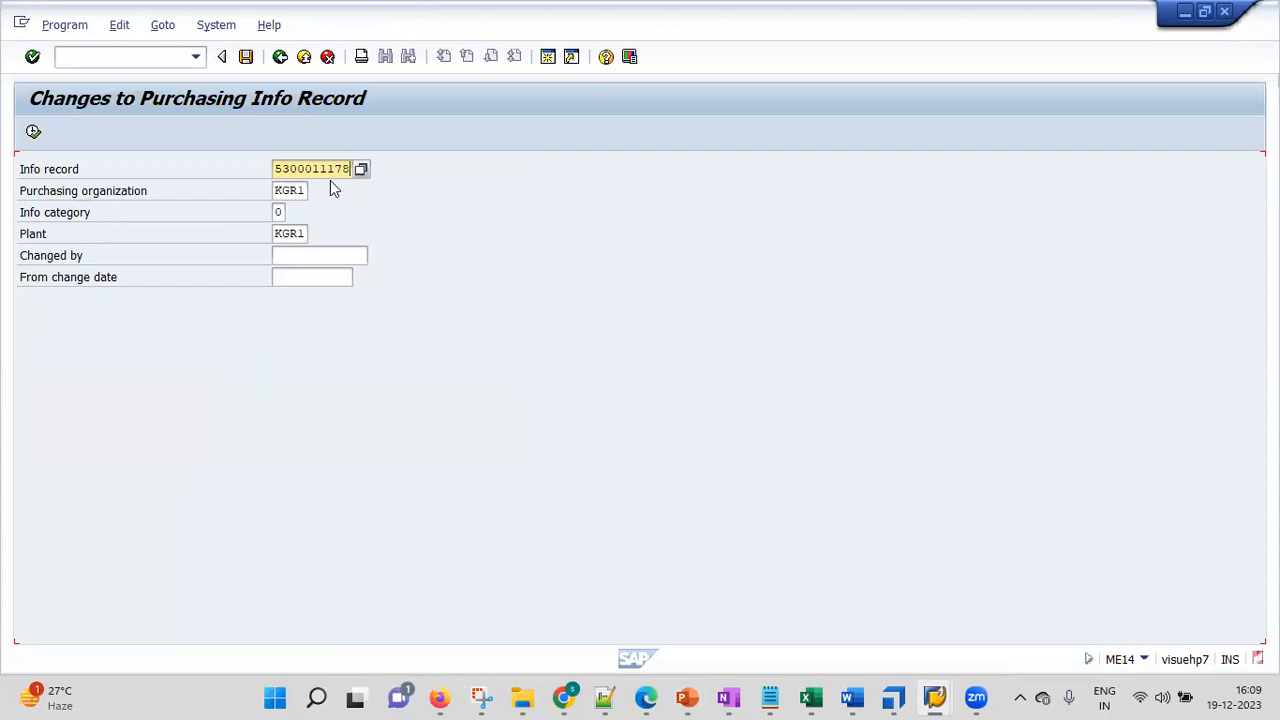
left_click(604, 697)
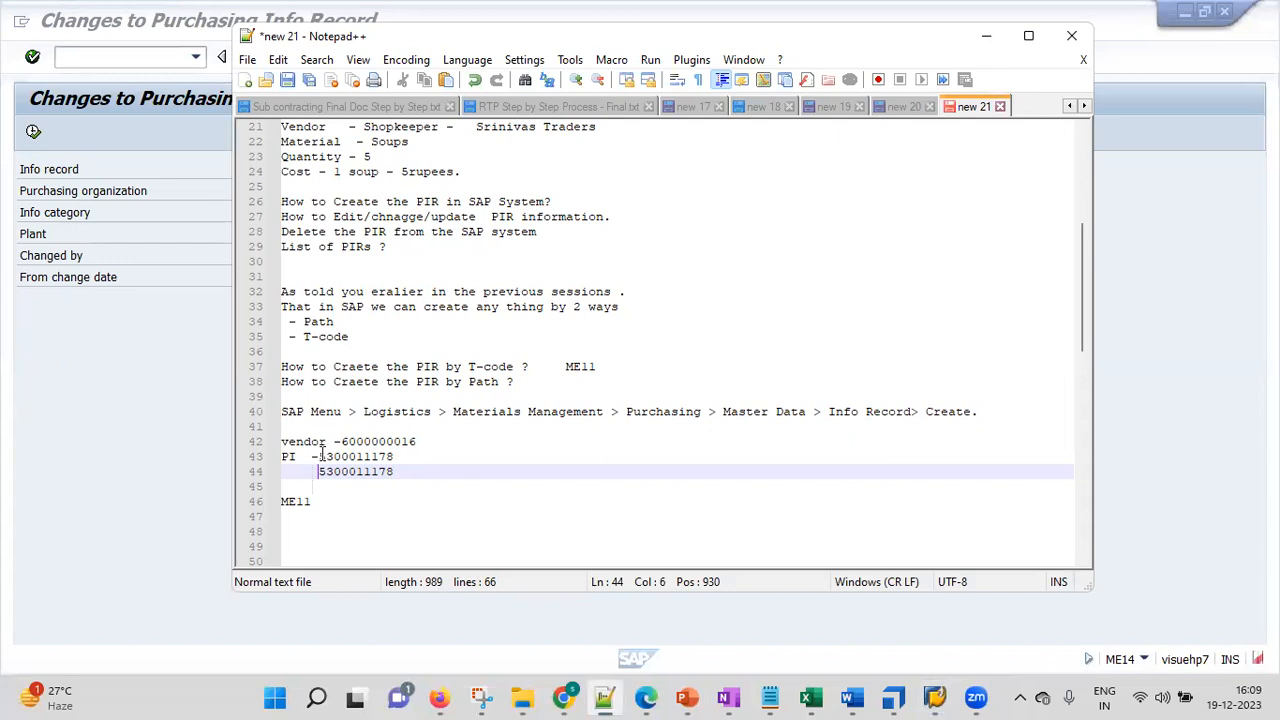
left_click(150, 439)
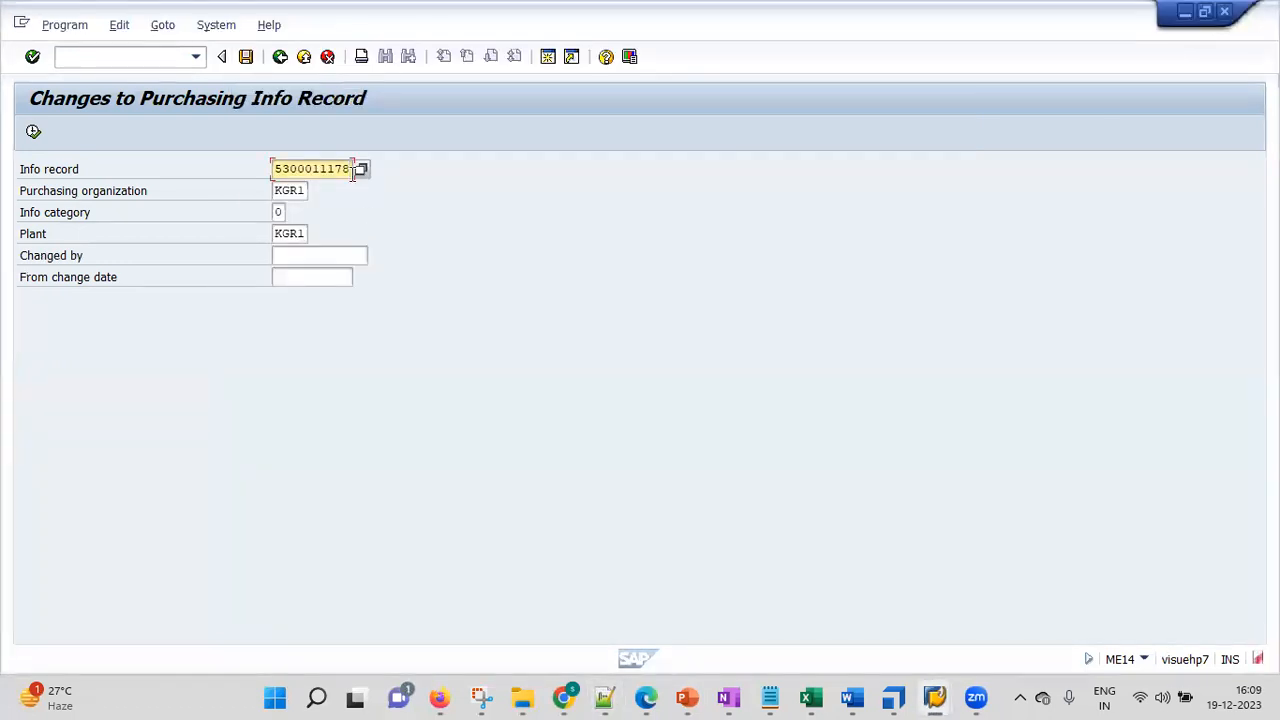
left_click(283, 212)
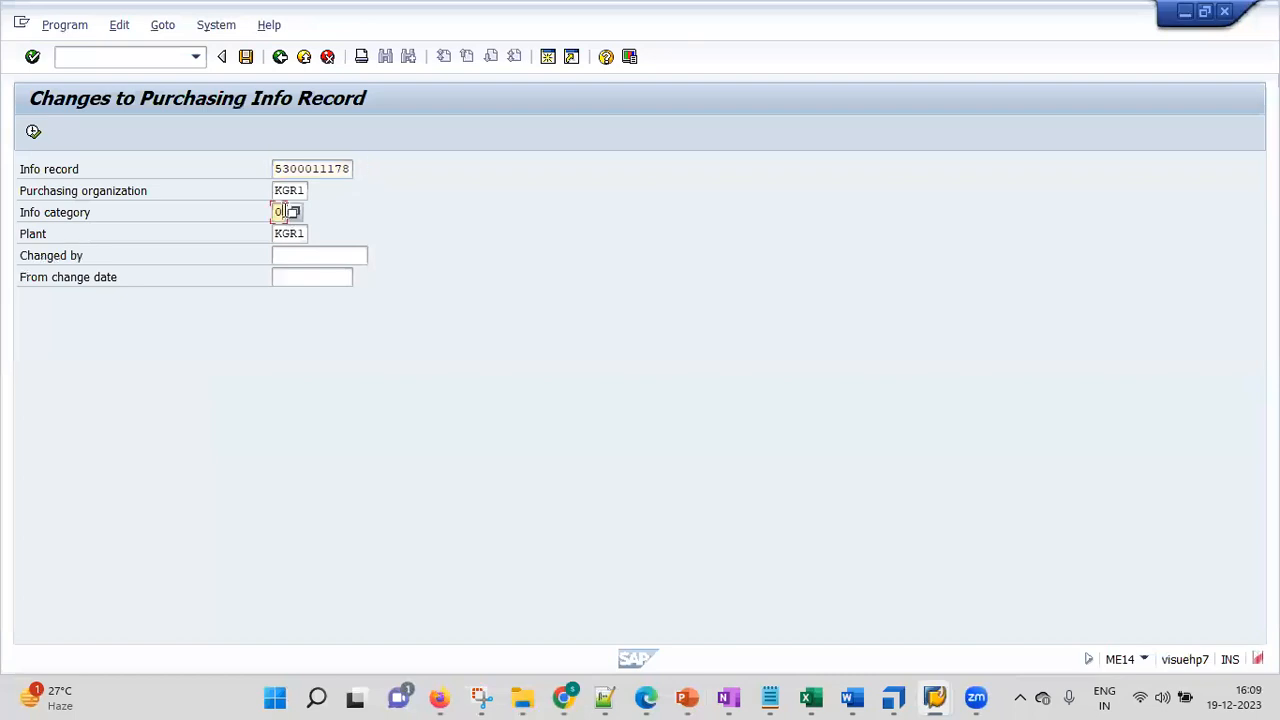
left_click(300, 190)
key("BackSpace")
key("BackSpace")
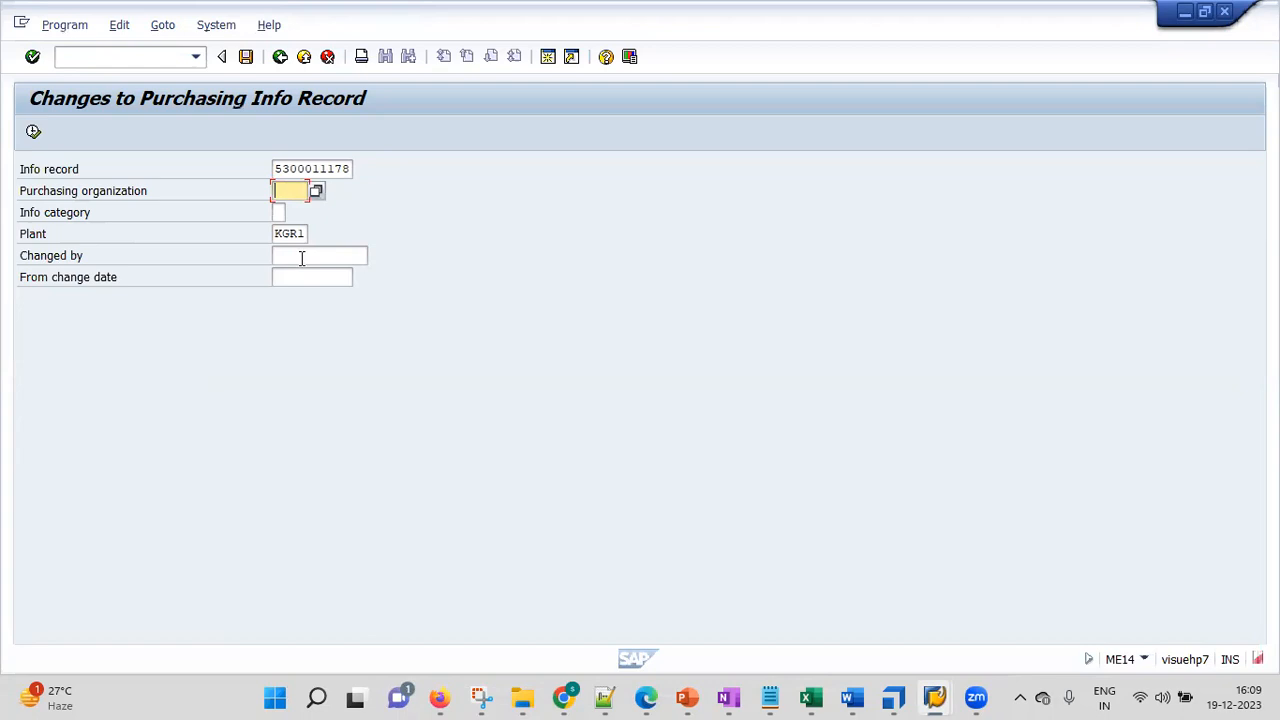
left_click(305, 234)
key("BackSpace")
key("BackSpace")
key("BackSpace")
key("BackSpace")
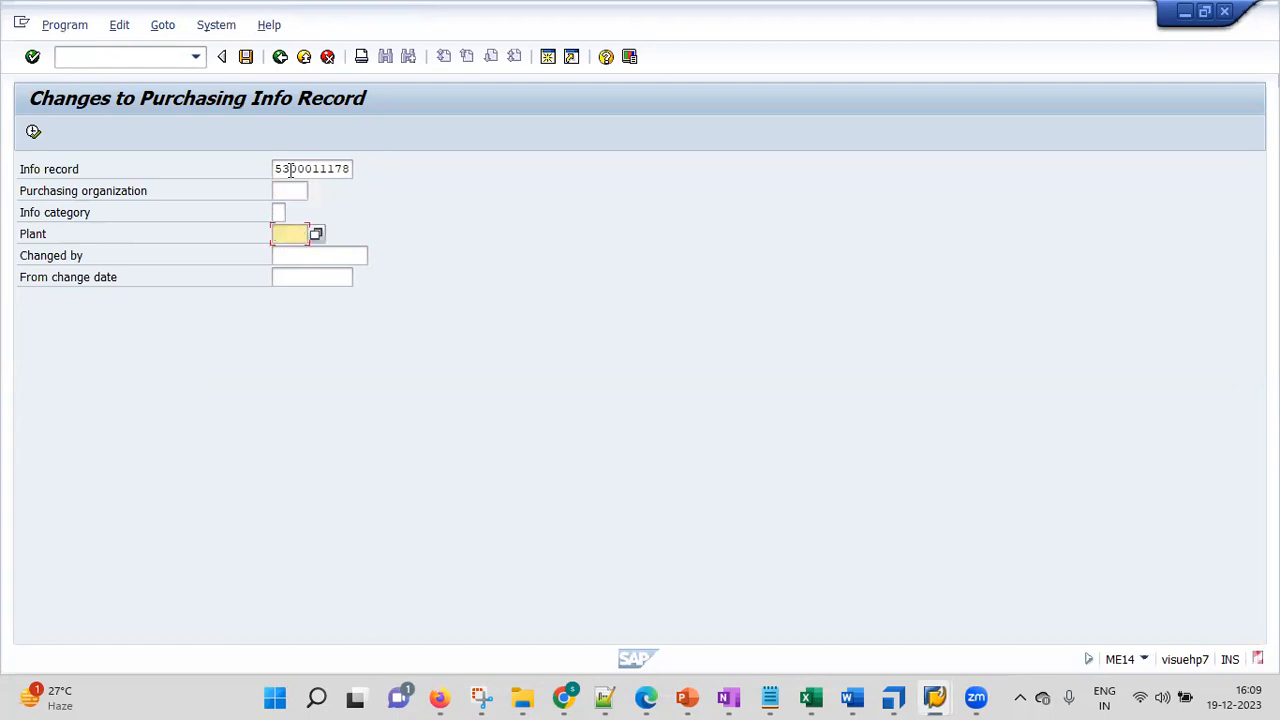
left_click(34, 134)
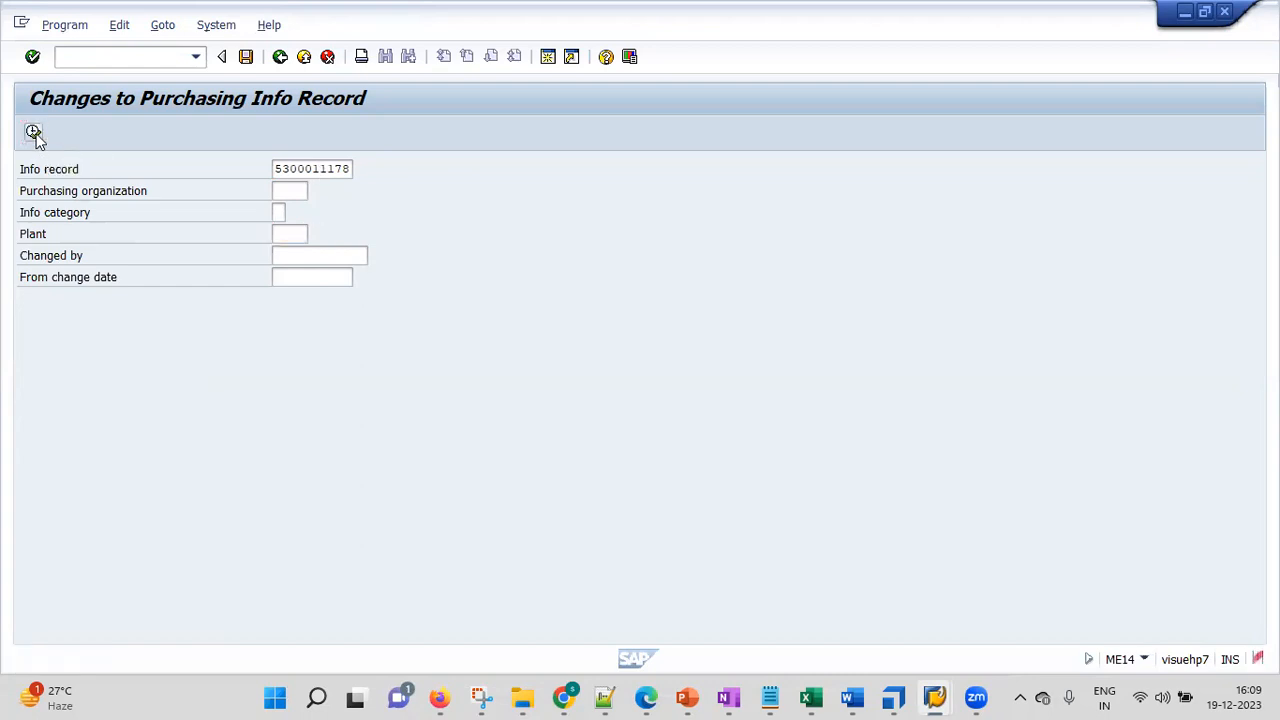
left_click(34, 134)
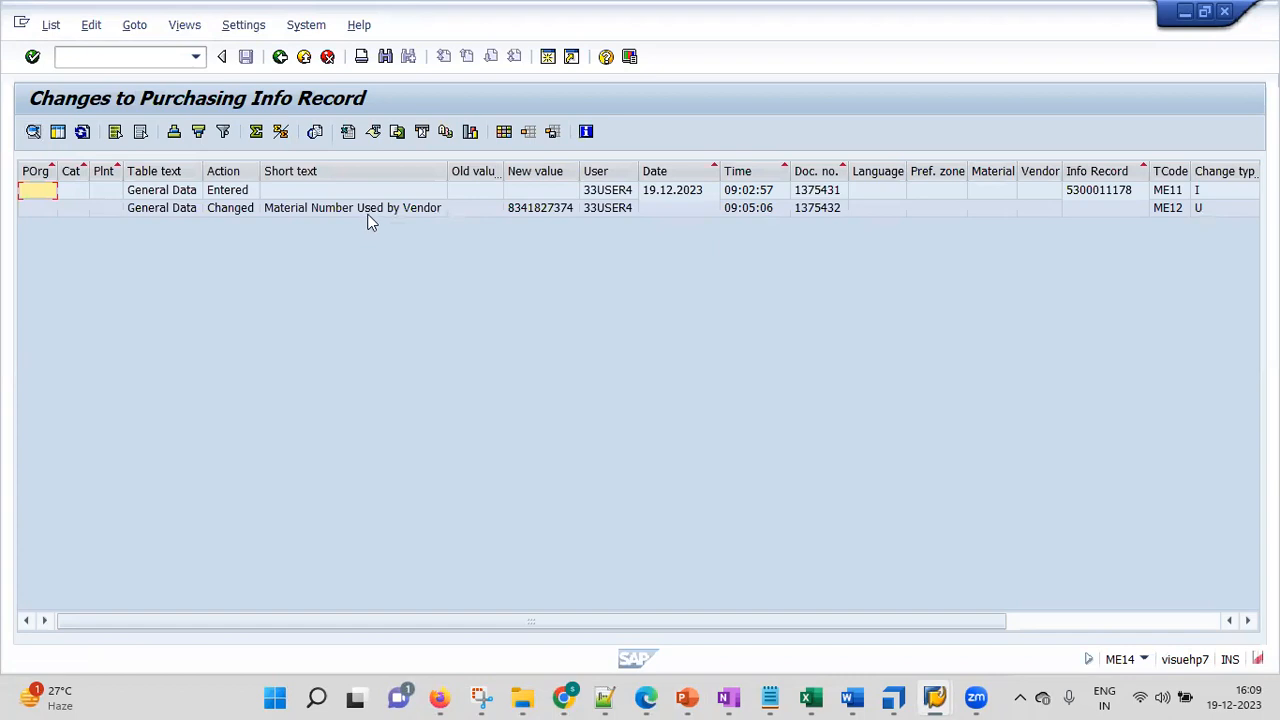
left_click(465, 208)
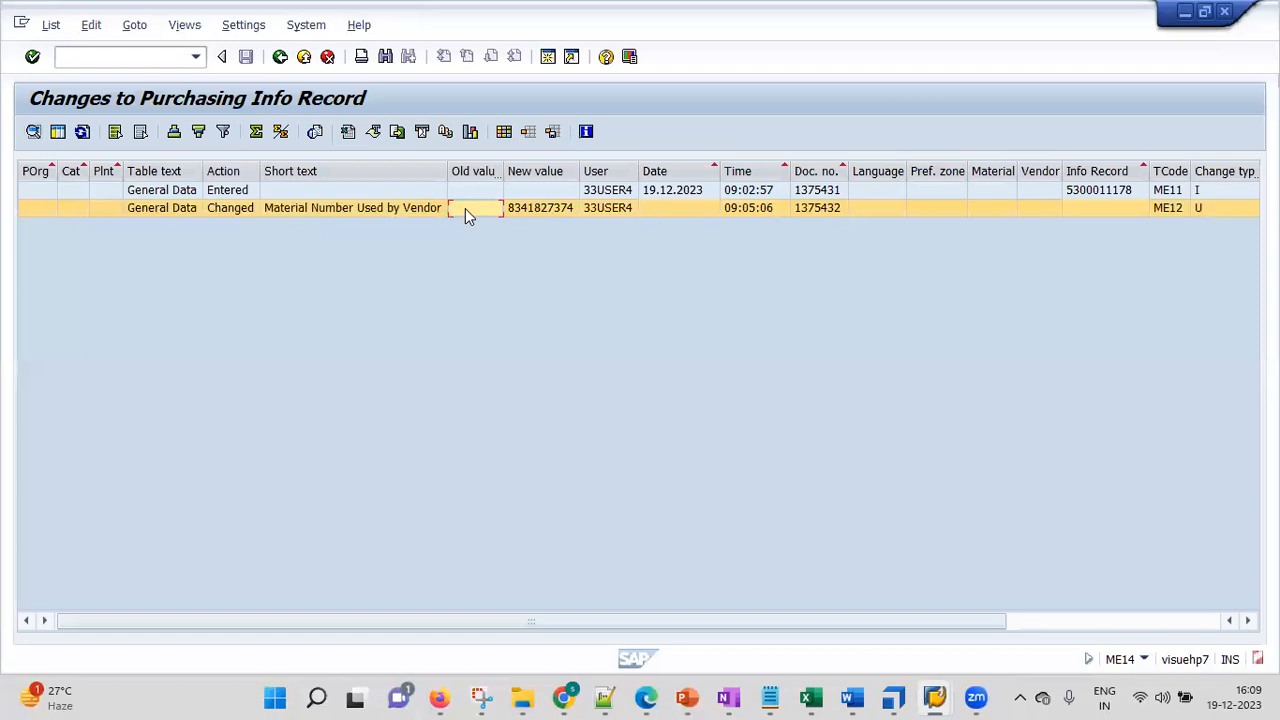
left_click(538, 212)
left_click(673, 192)
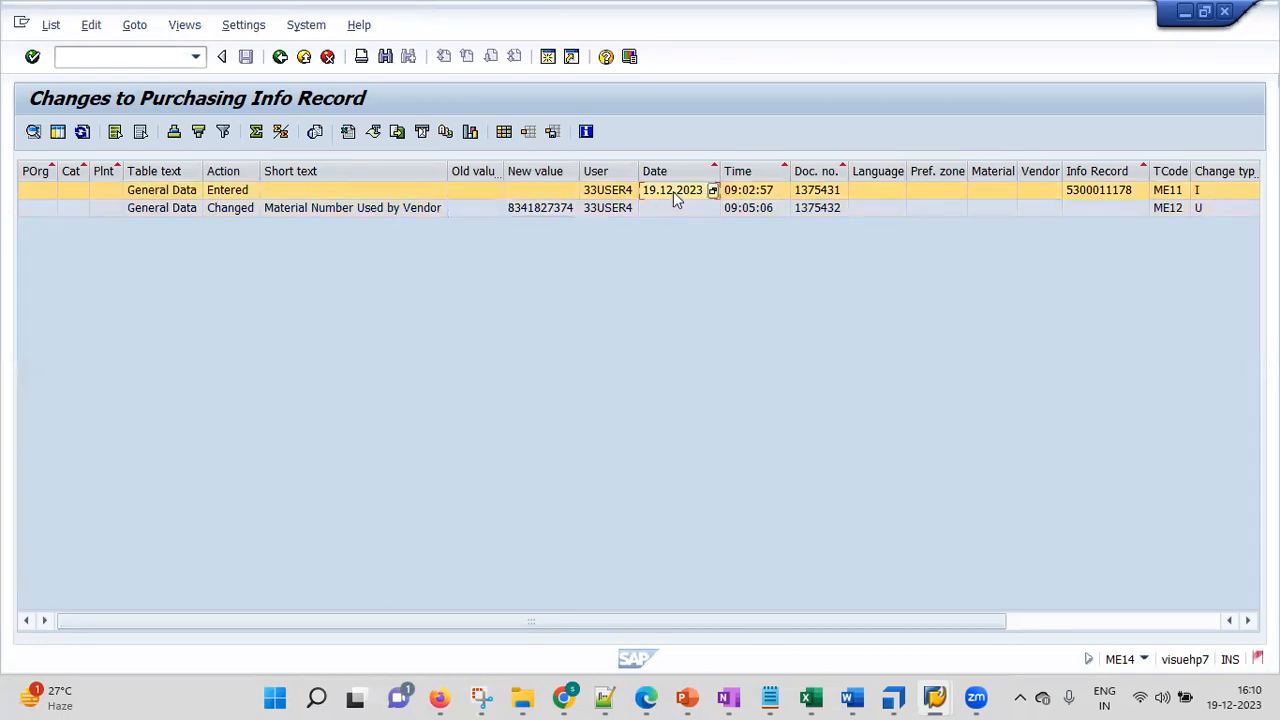
left_click(756, 208)
left_click(768, 192)
left_click(768, 213)
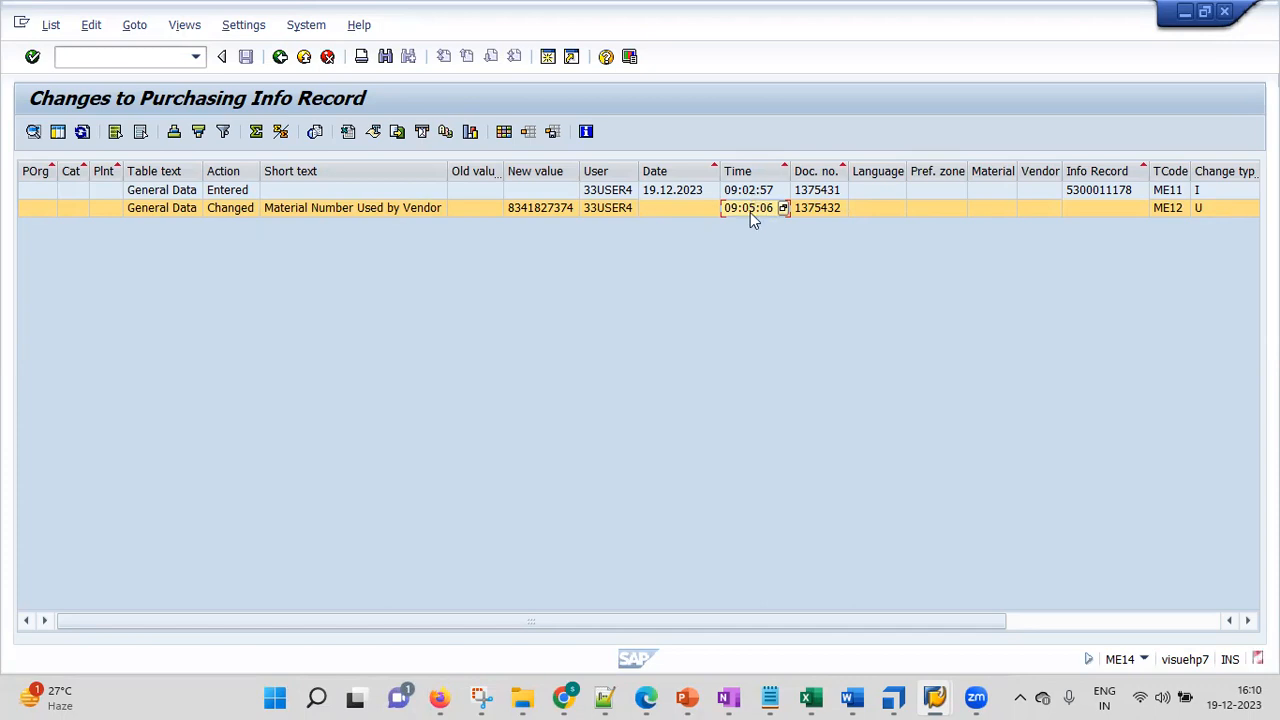
left_click(817, 208)
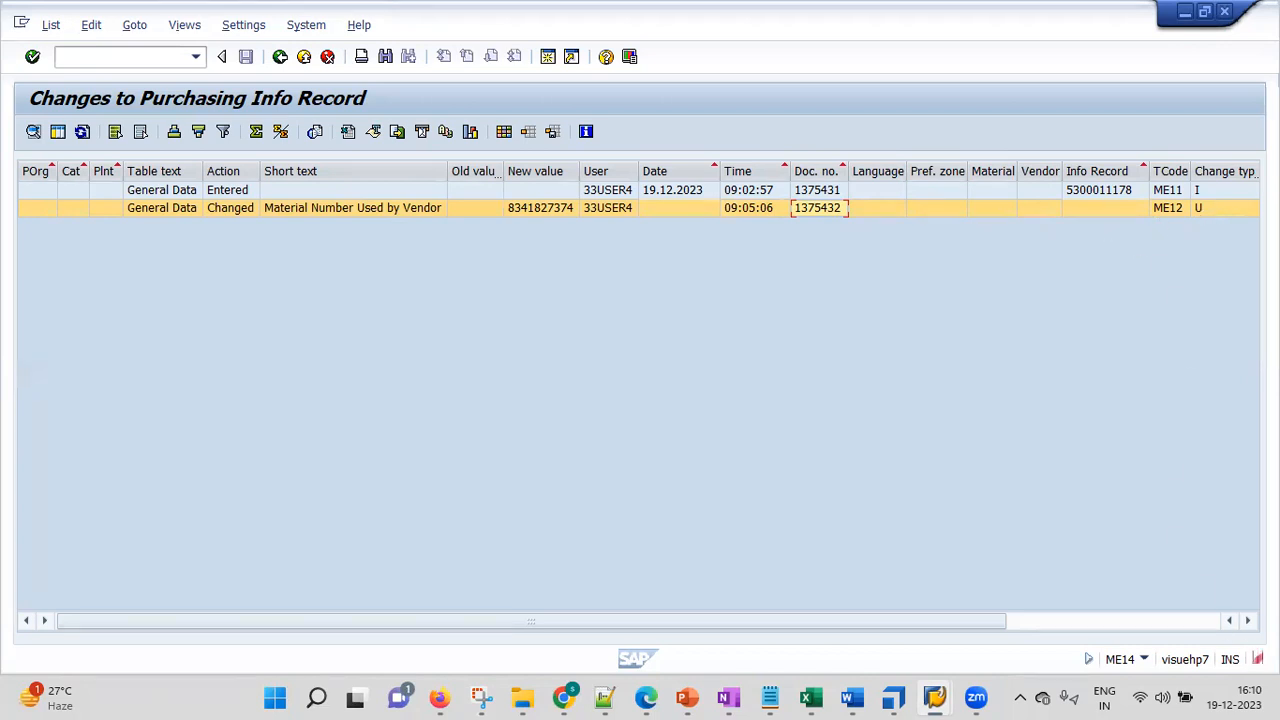
left_click_drag(531, 621, 743, 621)
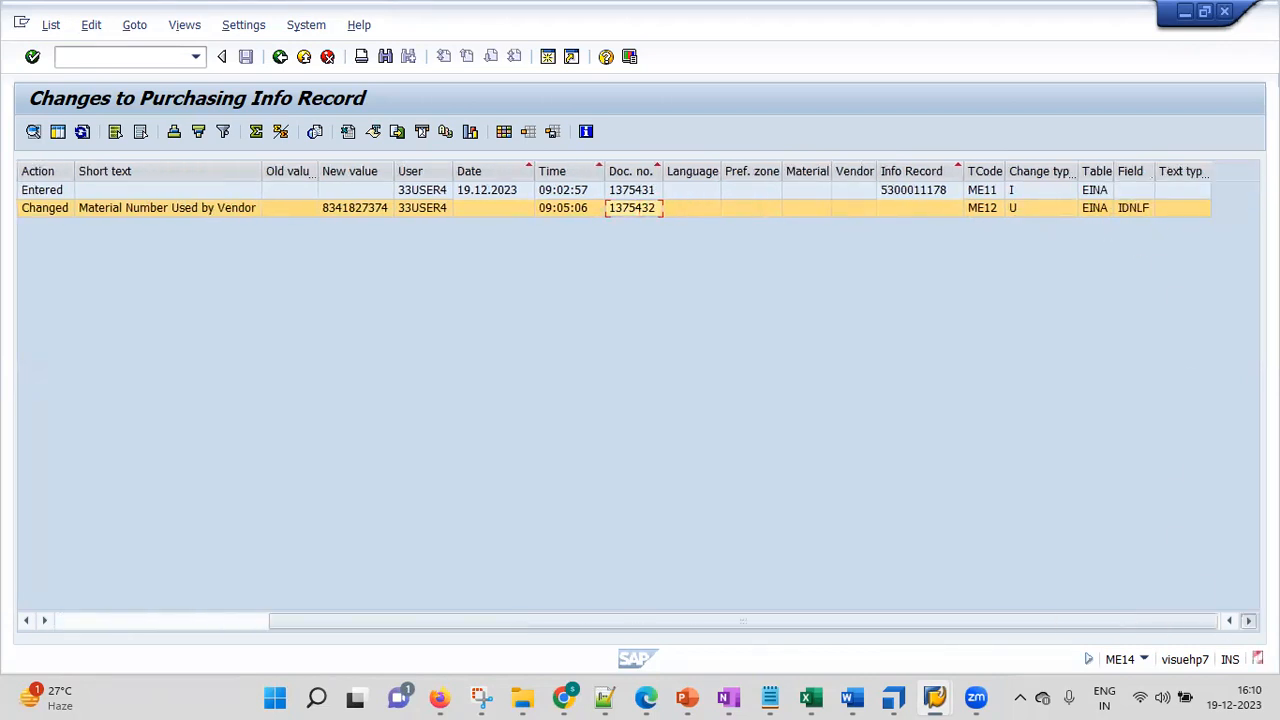
left_click(85, 621)
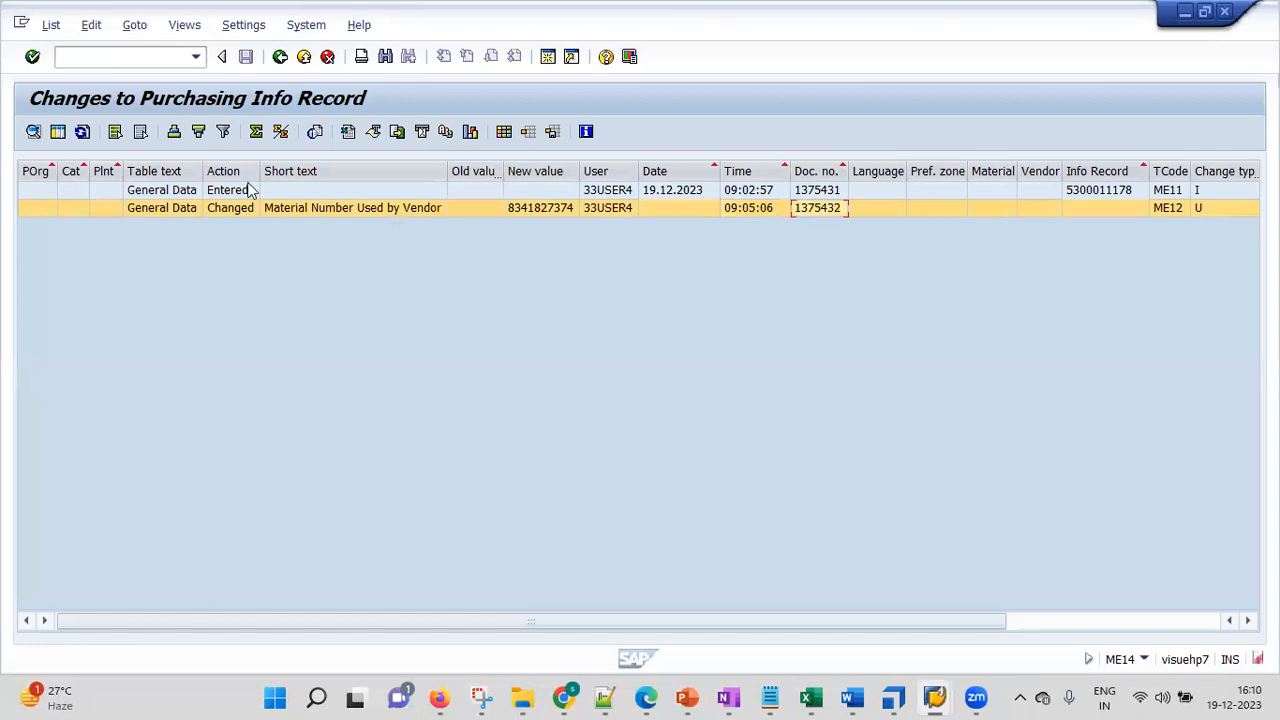
left_click(280, 56)
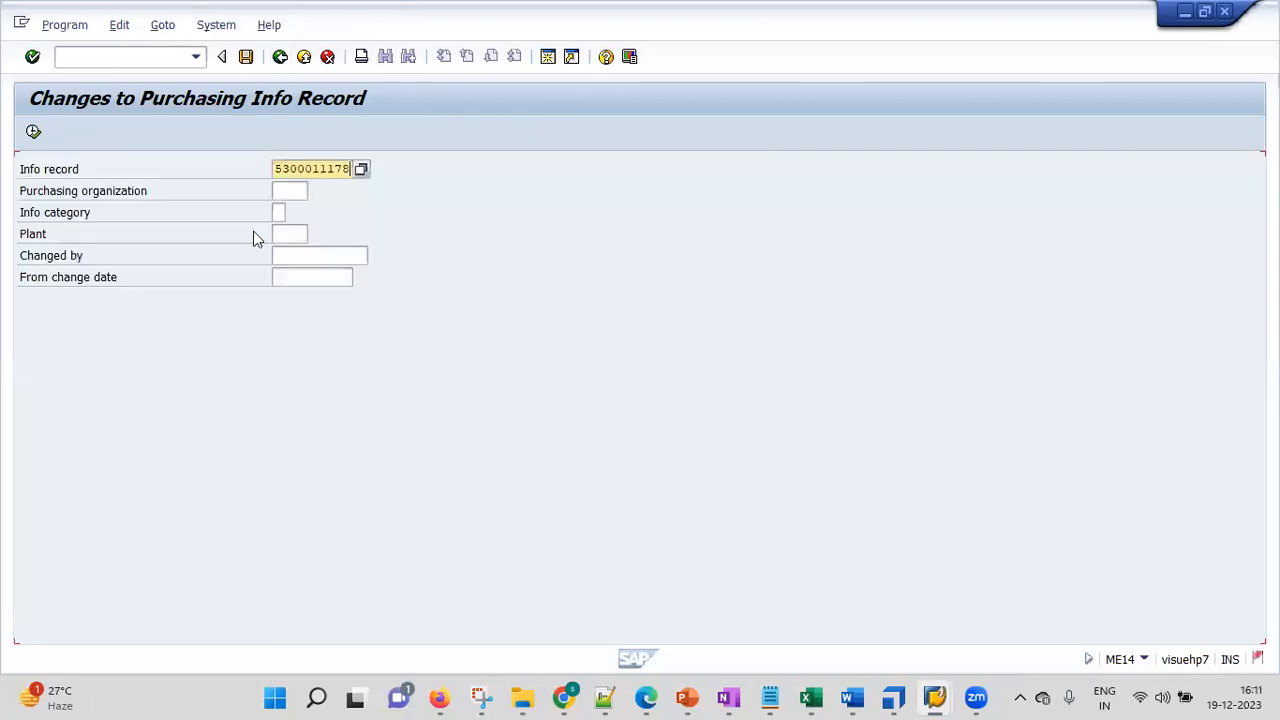
key("F3")
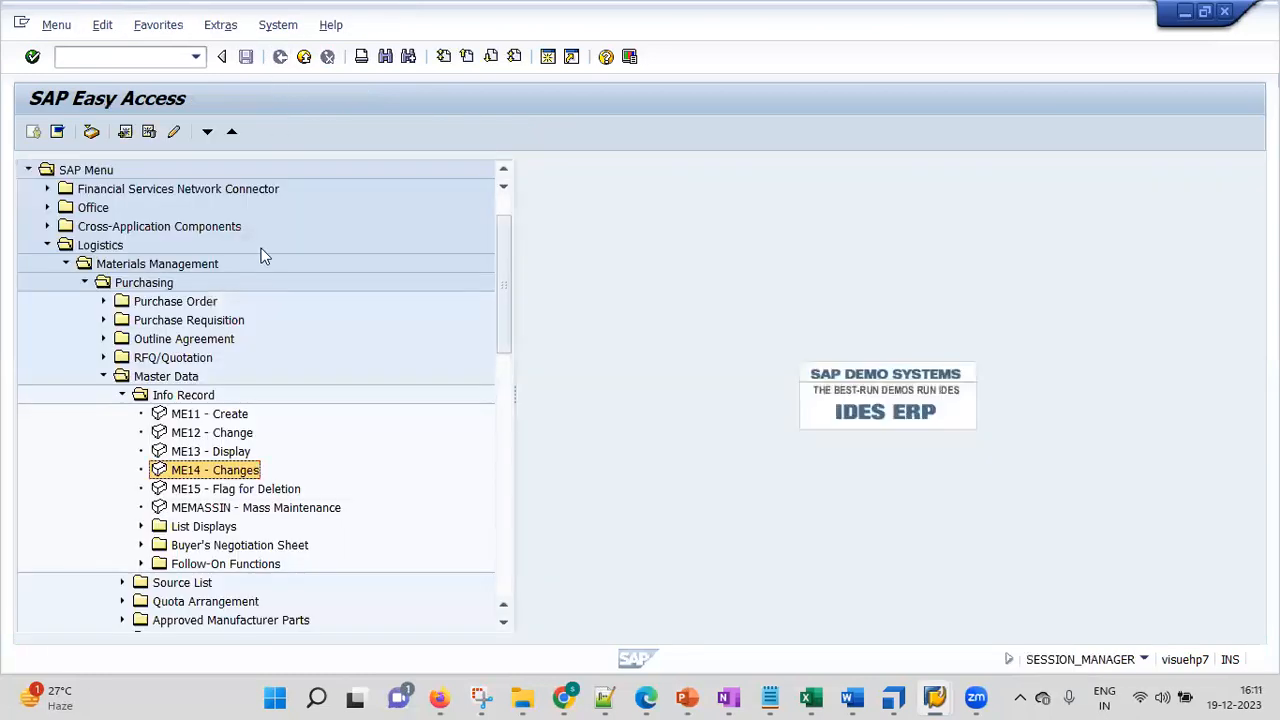
left_click(250, 488)
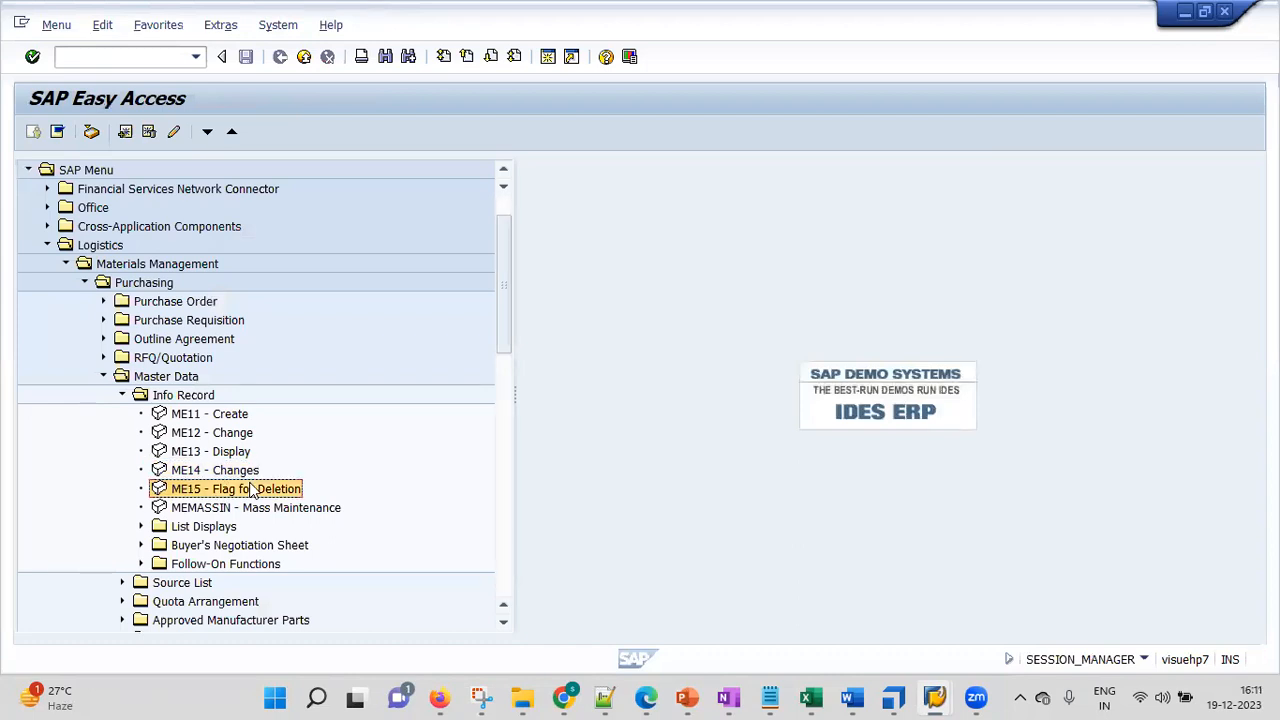
double_click(190, 493)
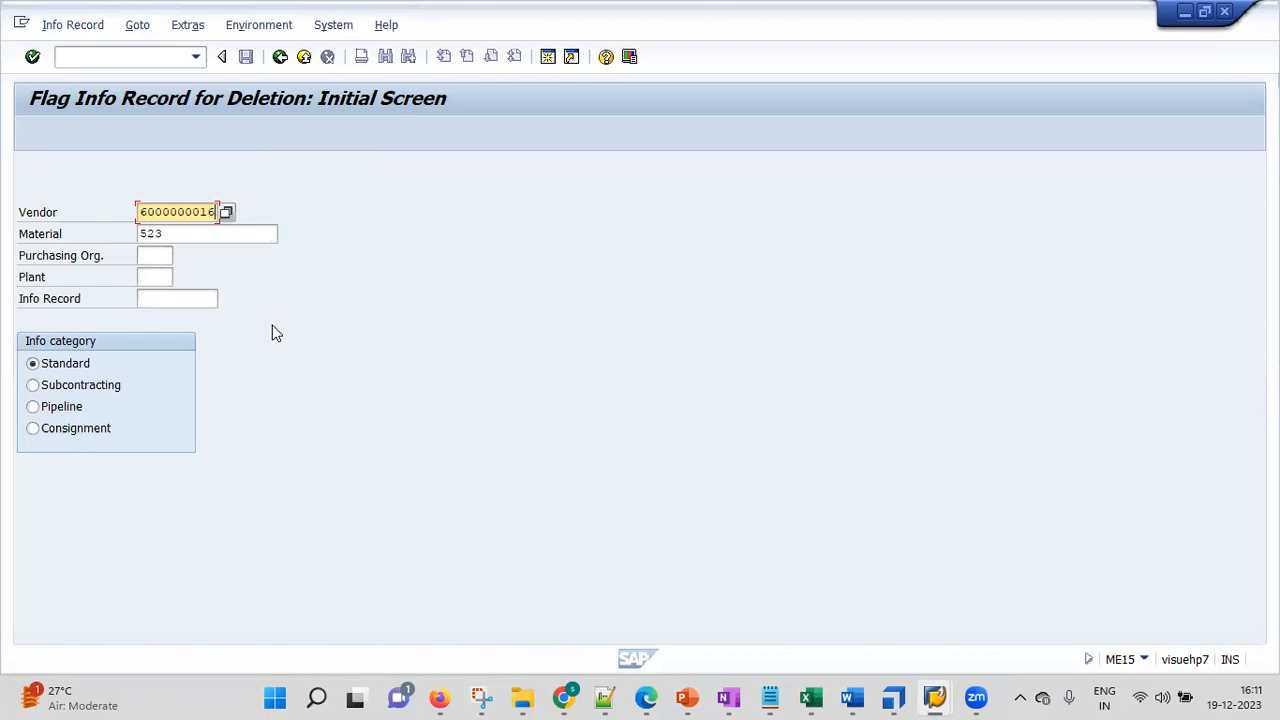
Show the record's deletion flags, tick Complete info record, then untick it again
key("Return")
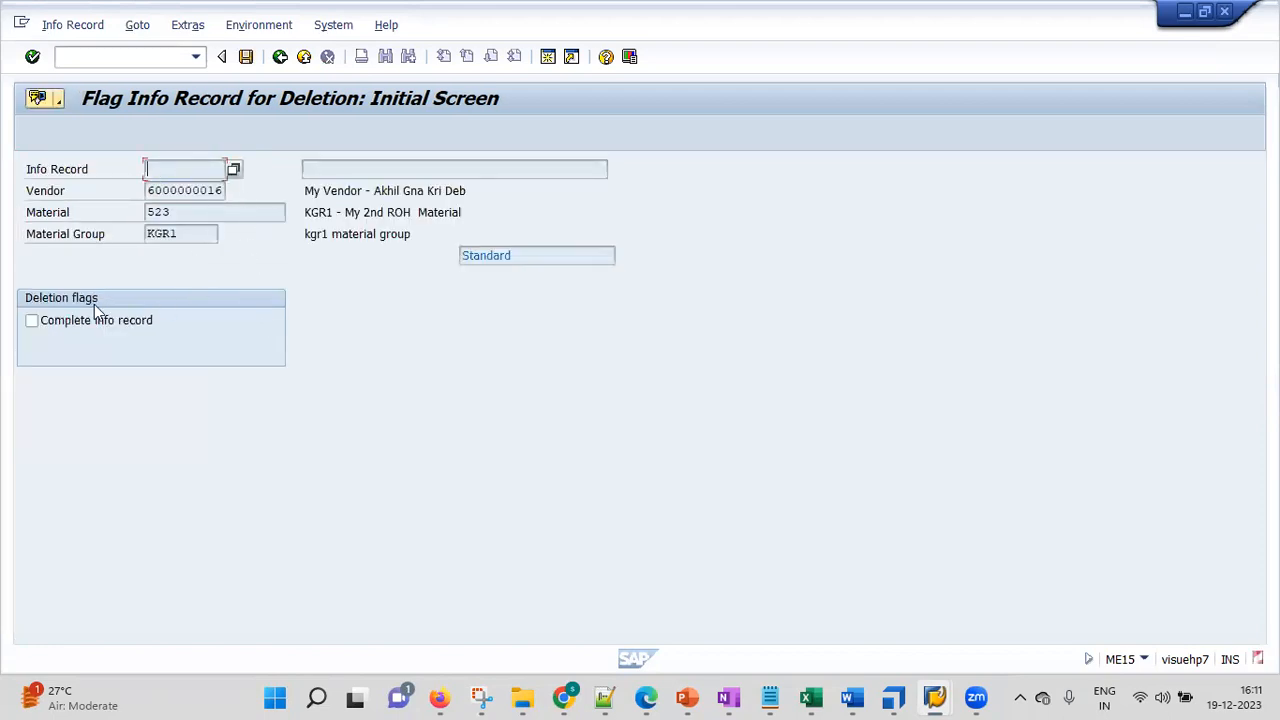
left_click(33, 330)
left_click(33, 321)
left_click(31, 322)
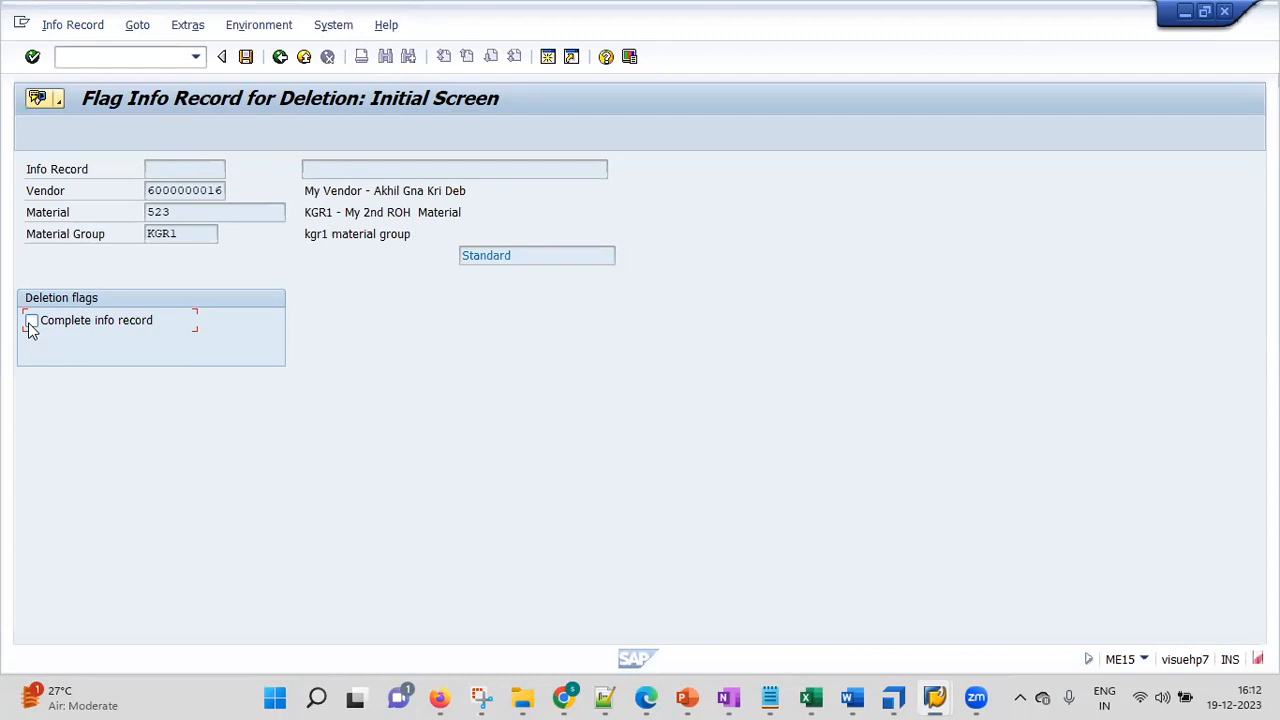
left_click(280, 57)
left_click(280, 57)
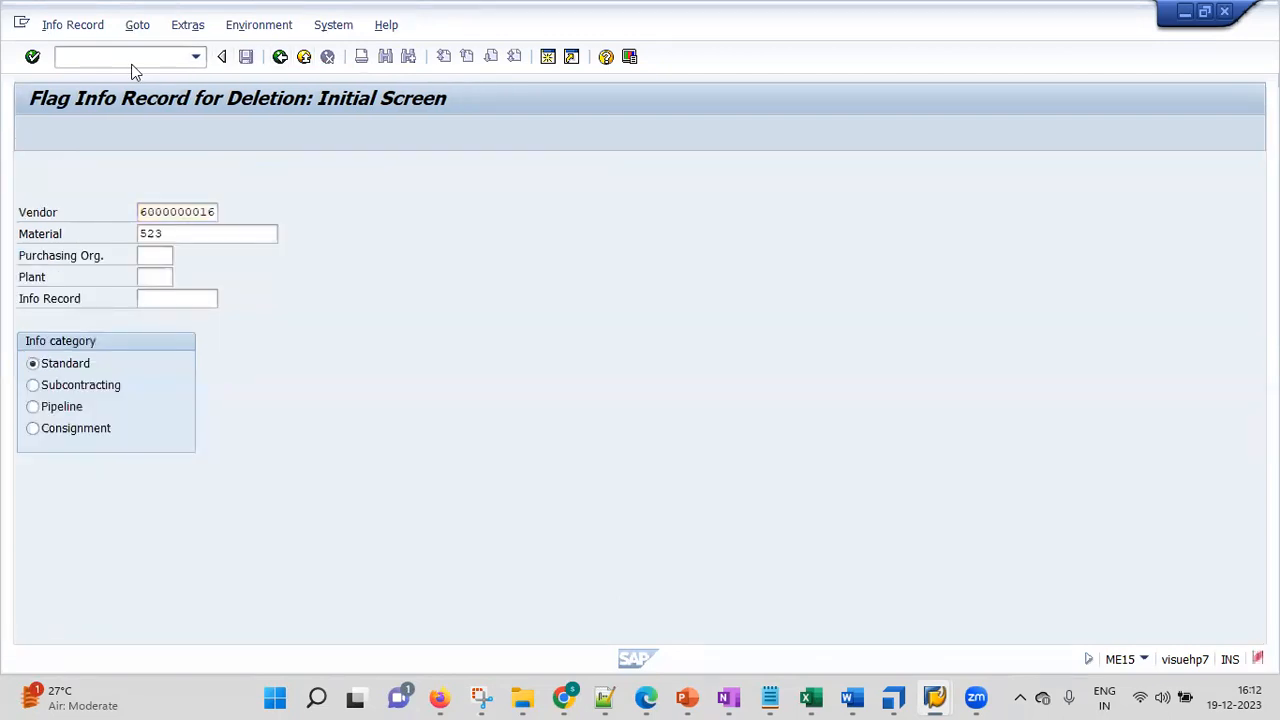
left_click(226, 507)
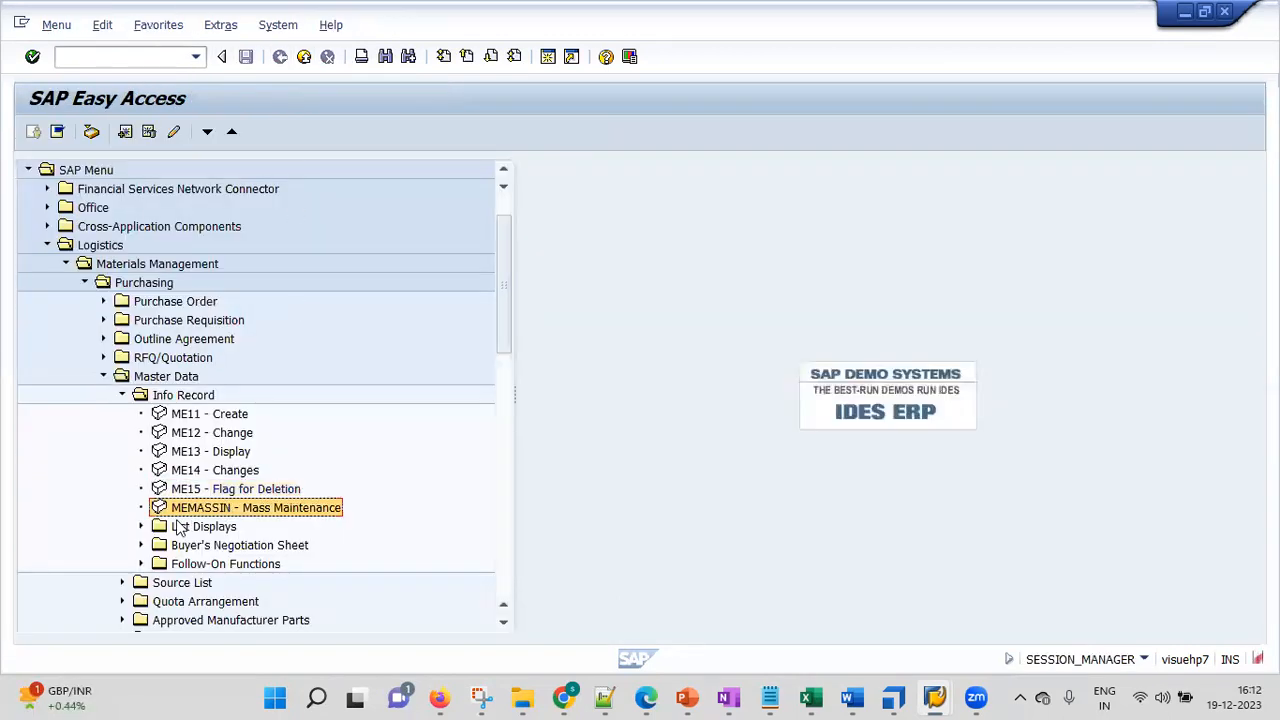
left_click(142, 527)
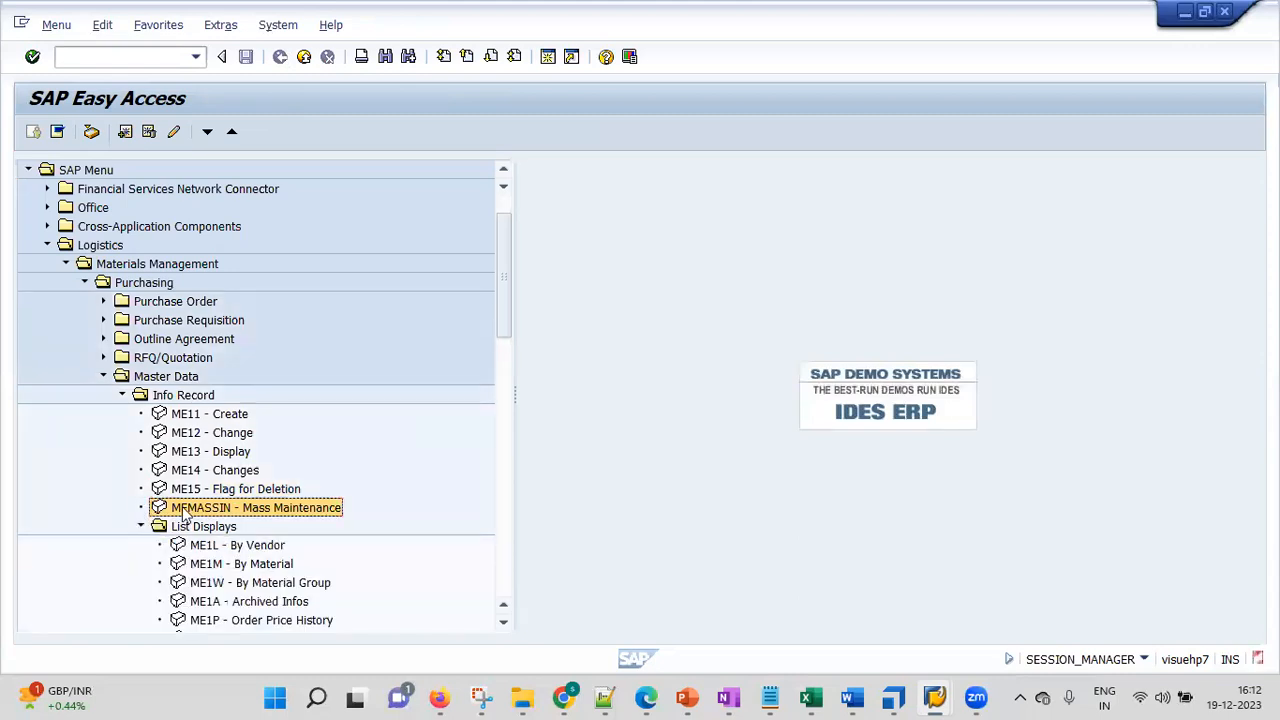
left_click_drag(504, 284, 505, 343)
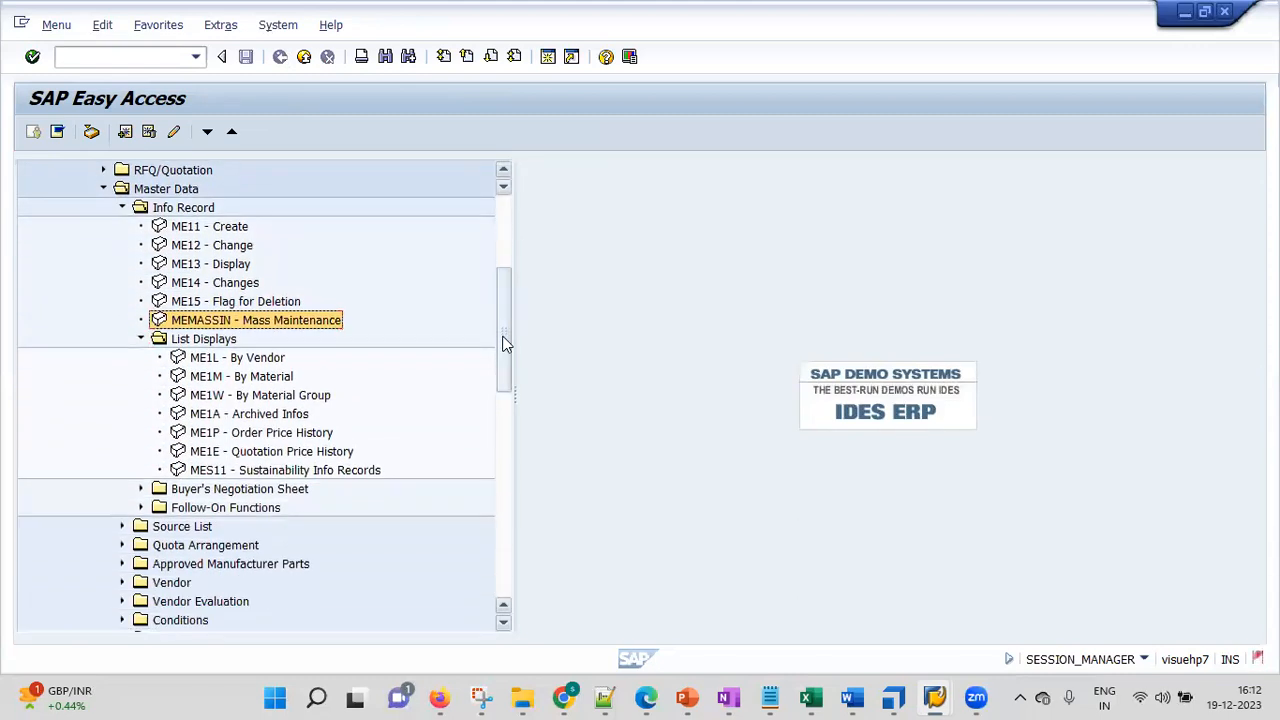
double_click(267, 360)
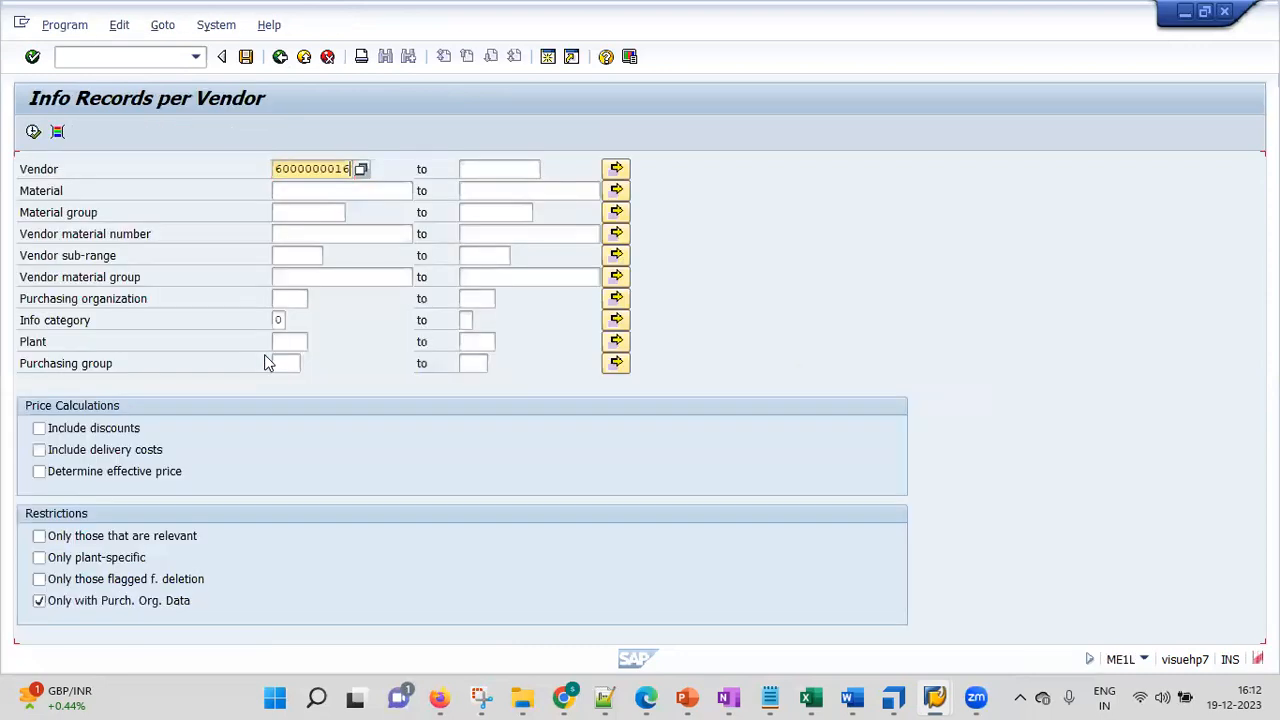
left_click(360, 170)
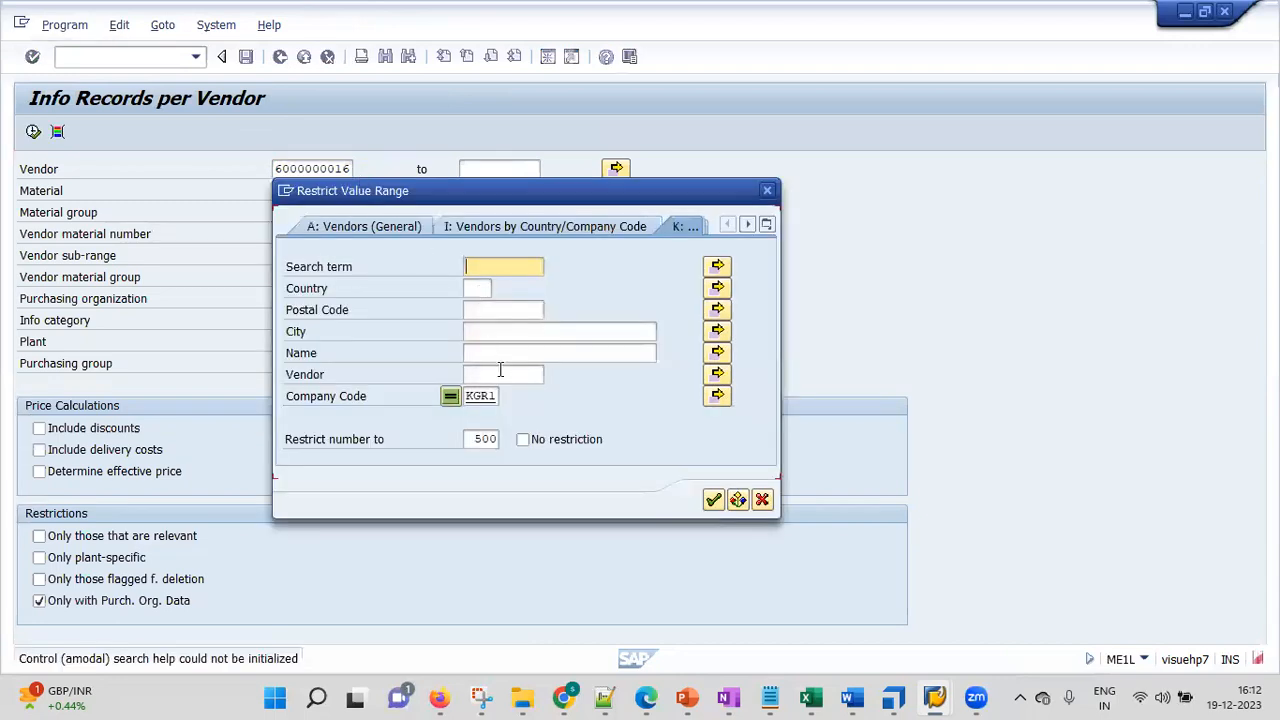
key("Return")
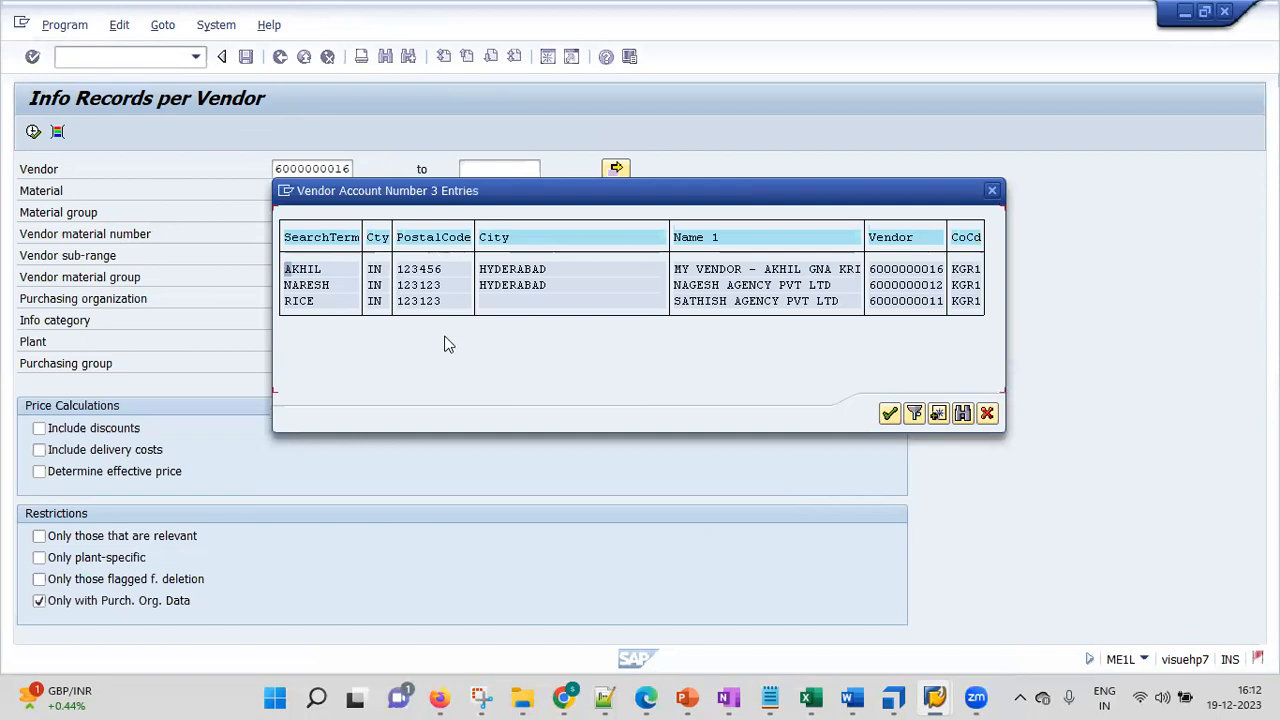
double_click(315, 272)
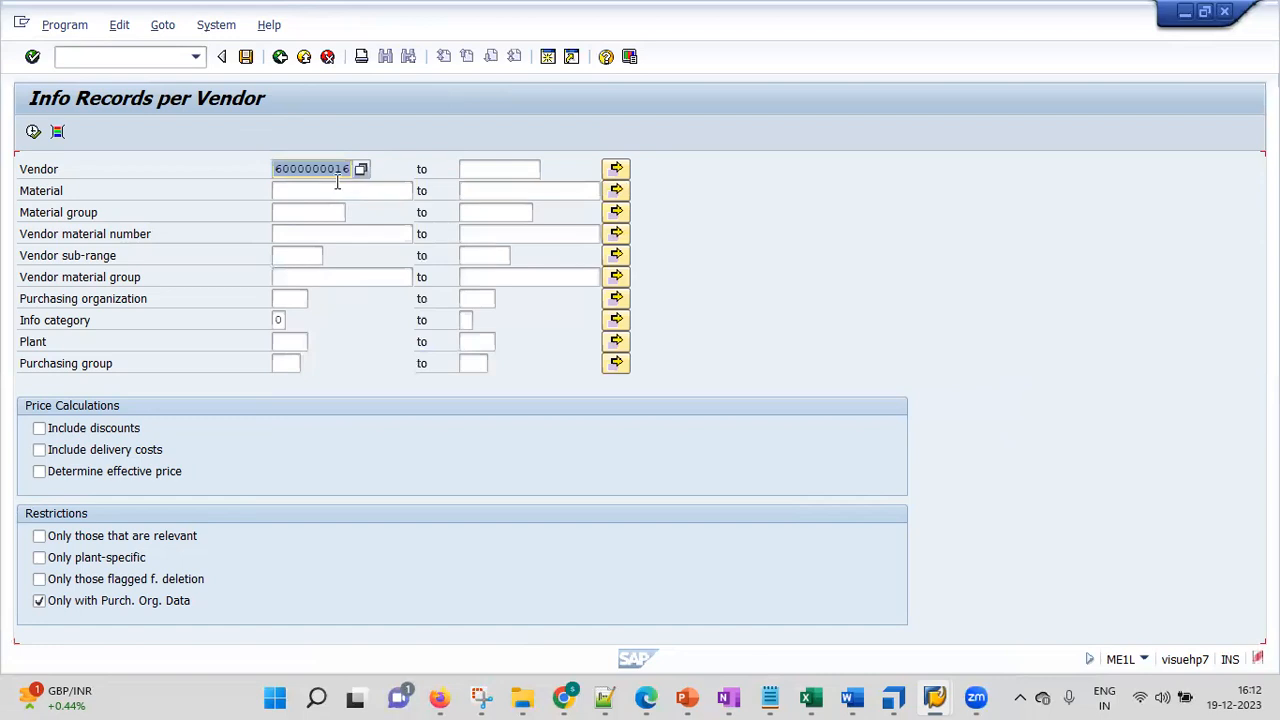
left_click(32, 132)
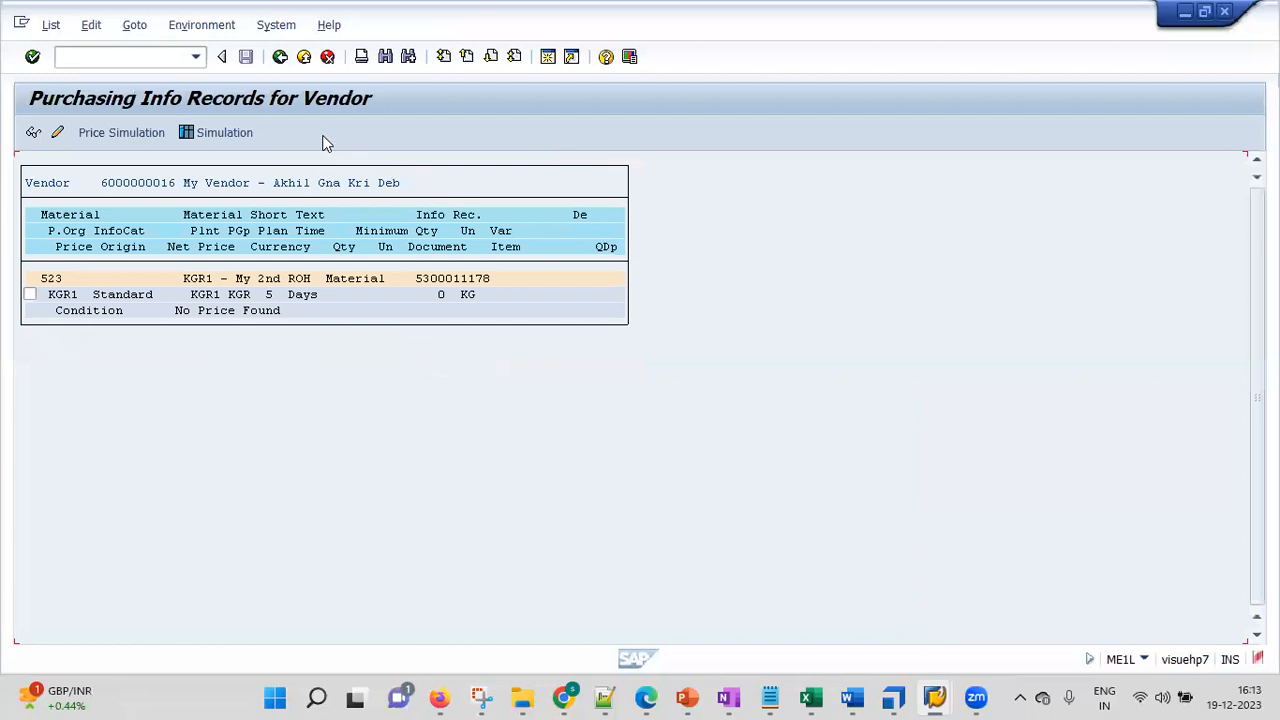
left_click(280, 56)
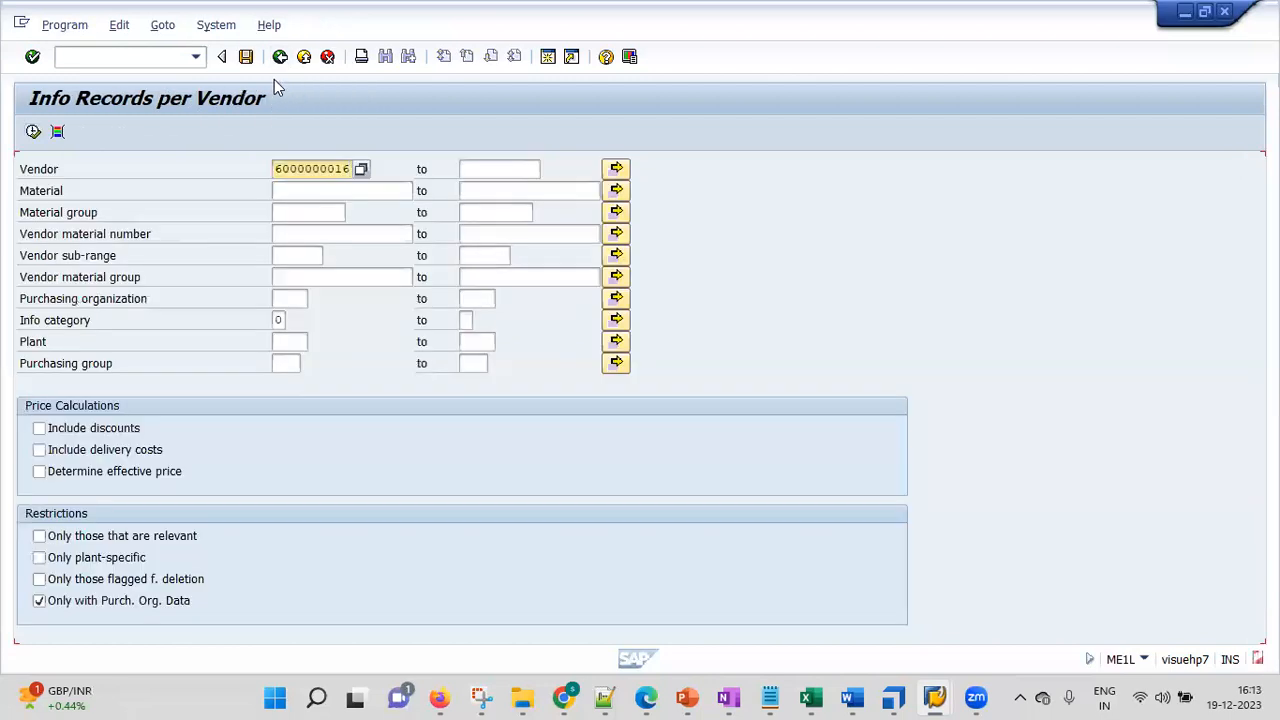
left_click(280, 56)
double_click(205, 362)
left_click(362, 169)
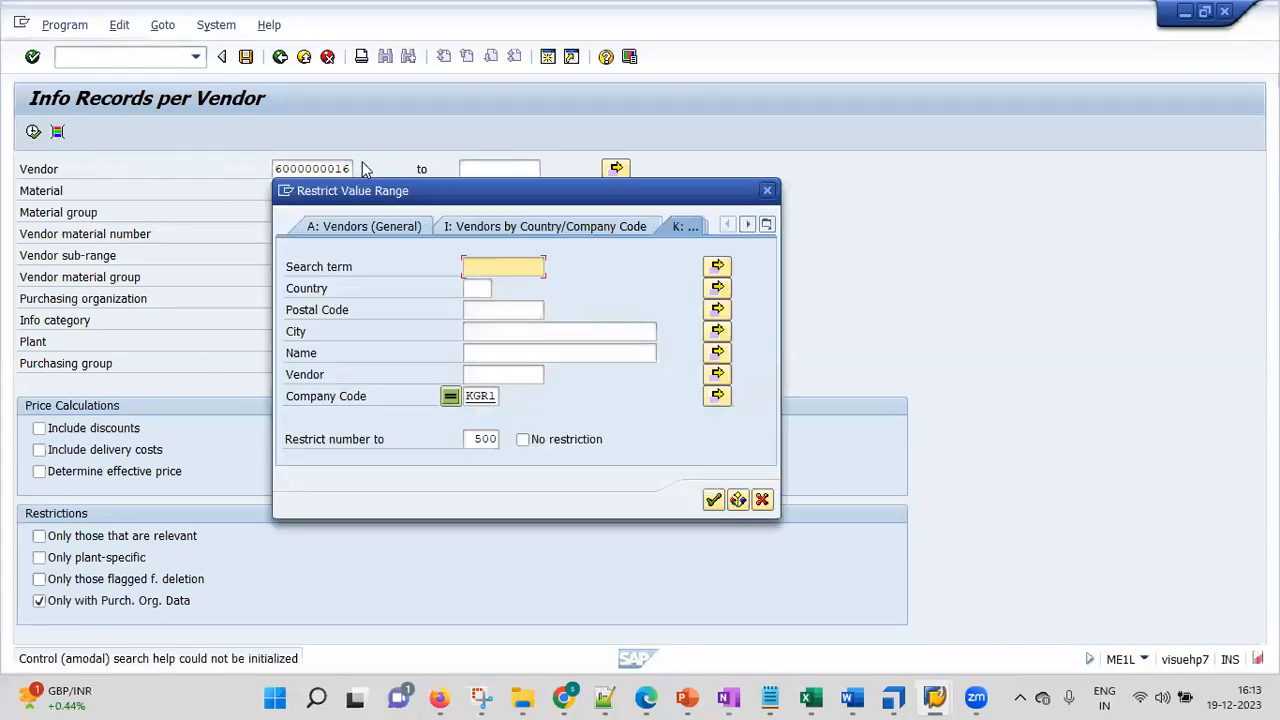
key("Return")
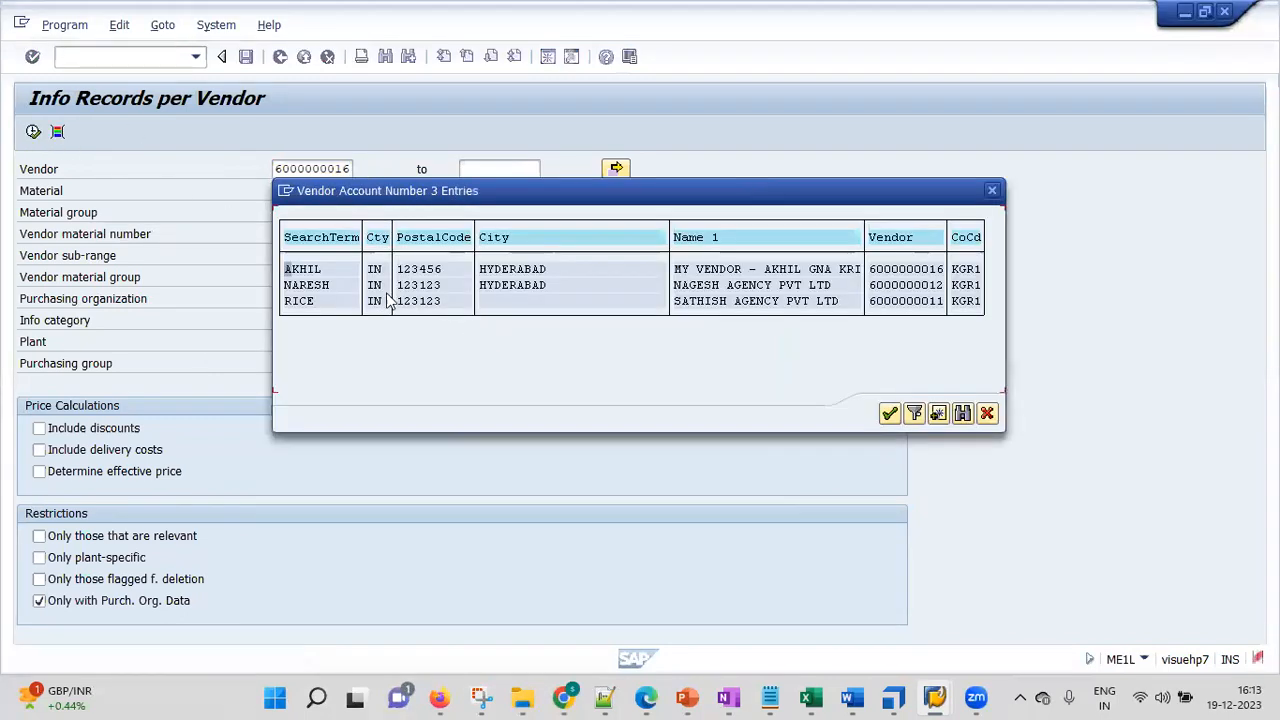
double_click(317, 285)
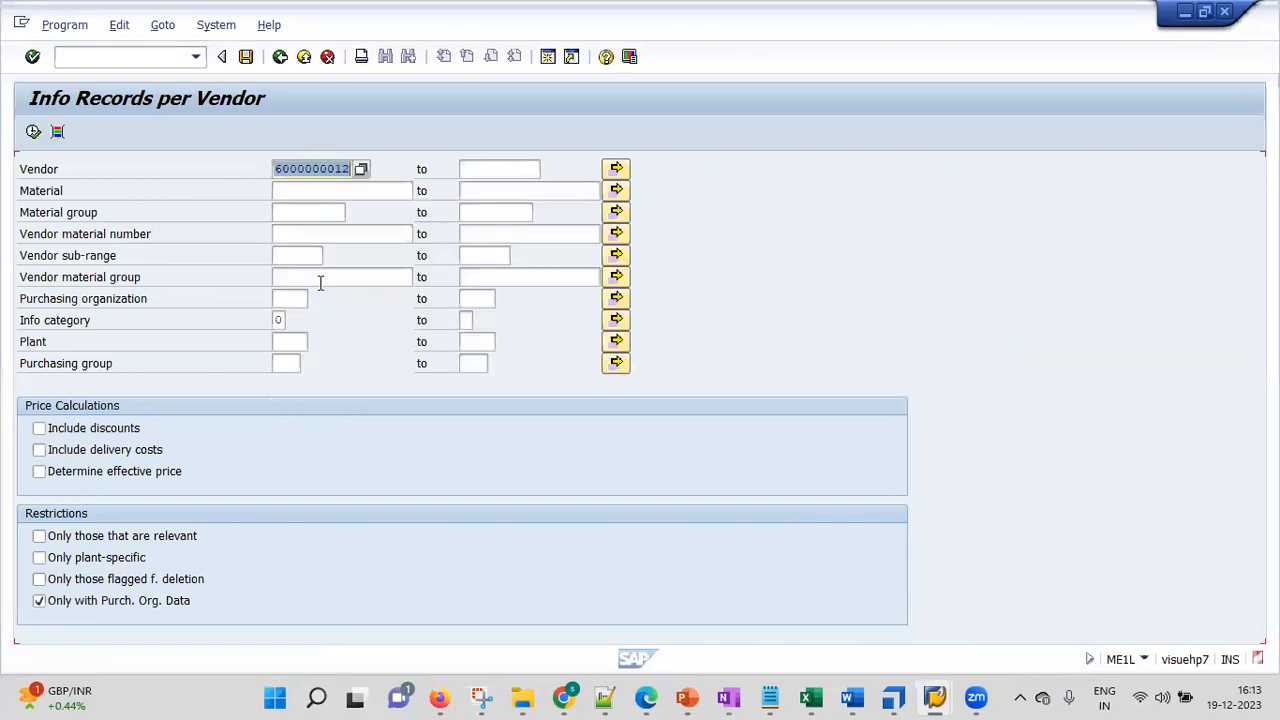
left_click(33, 133)
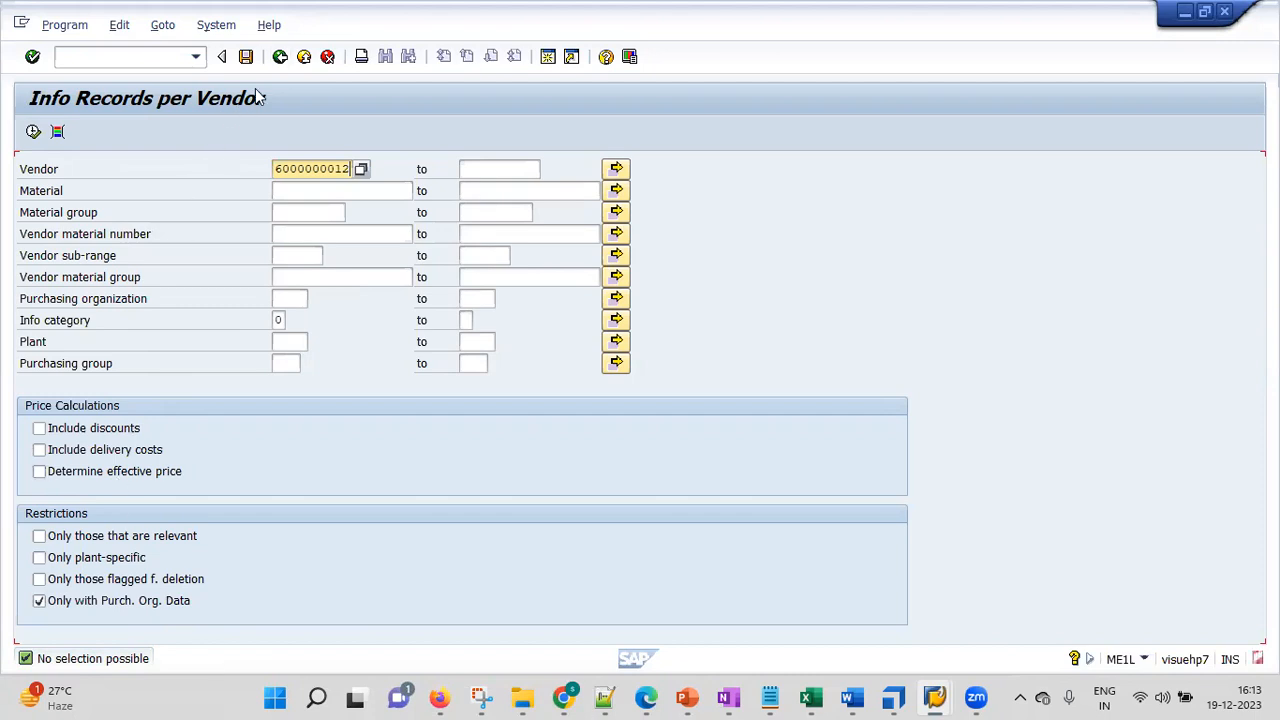
left_click(280, 56)
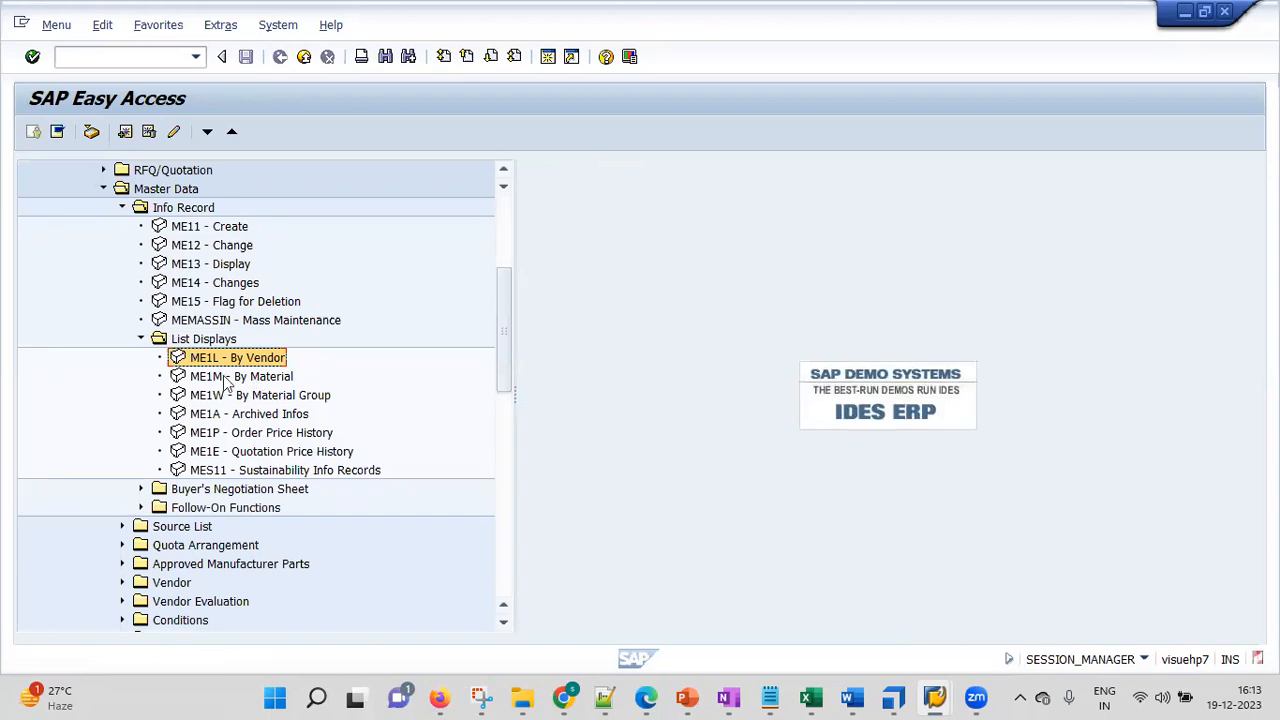
Open ME1M and show the transaction code in the status area, then return to Easy Access
double_click(205, 376)
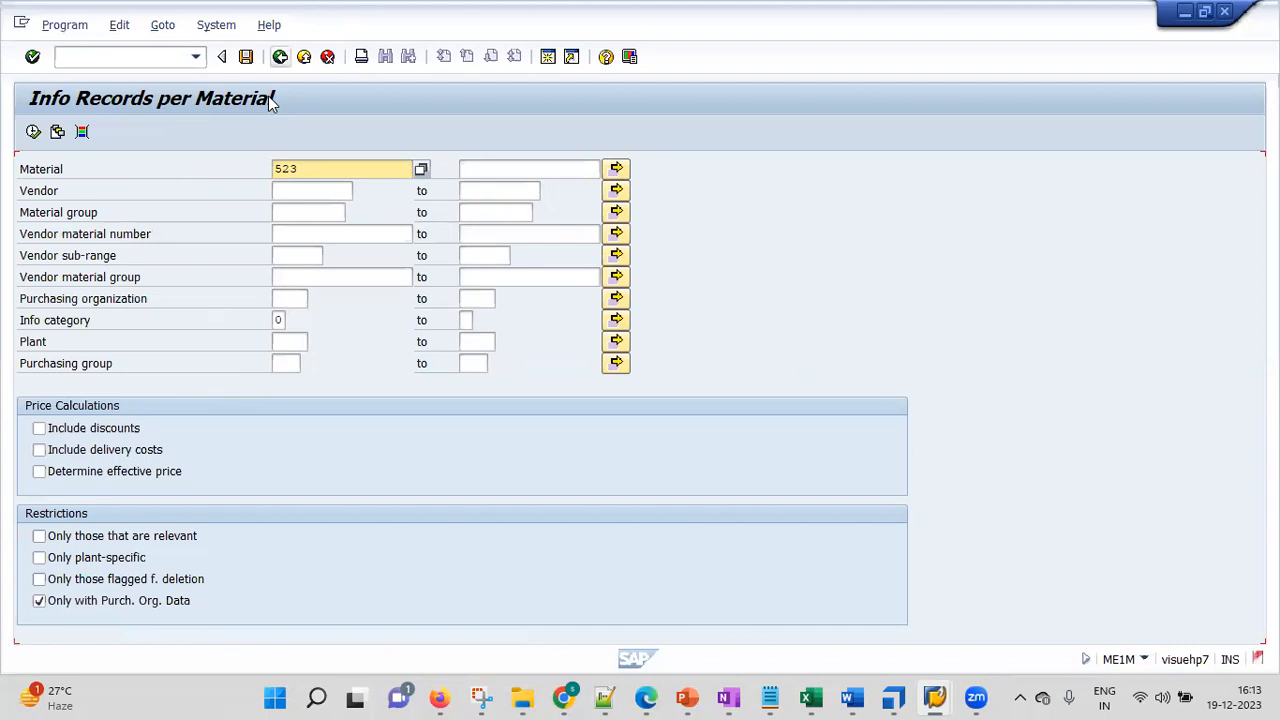
left_click(1142, 660)
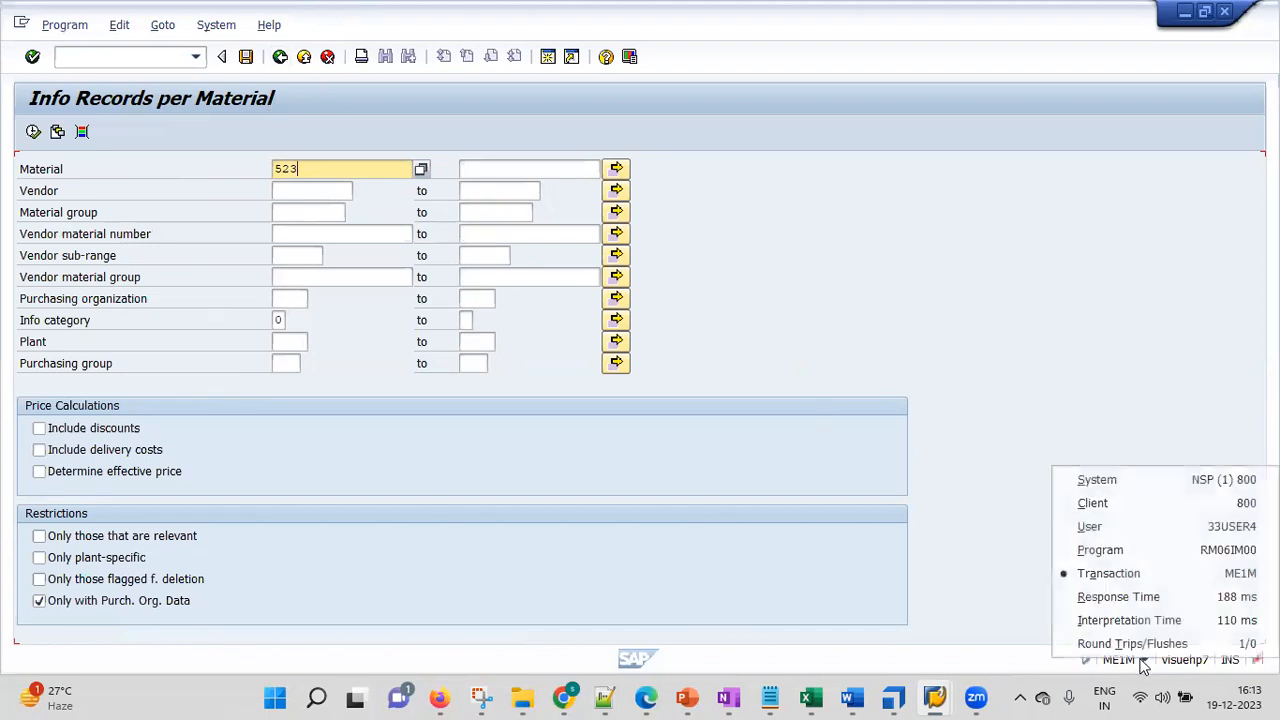
left_click(1136, 578)
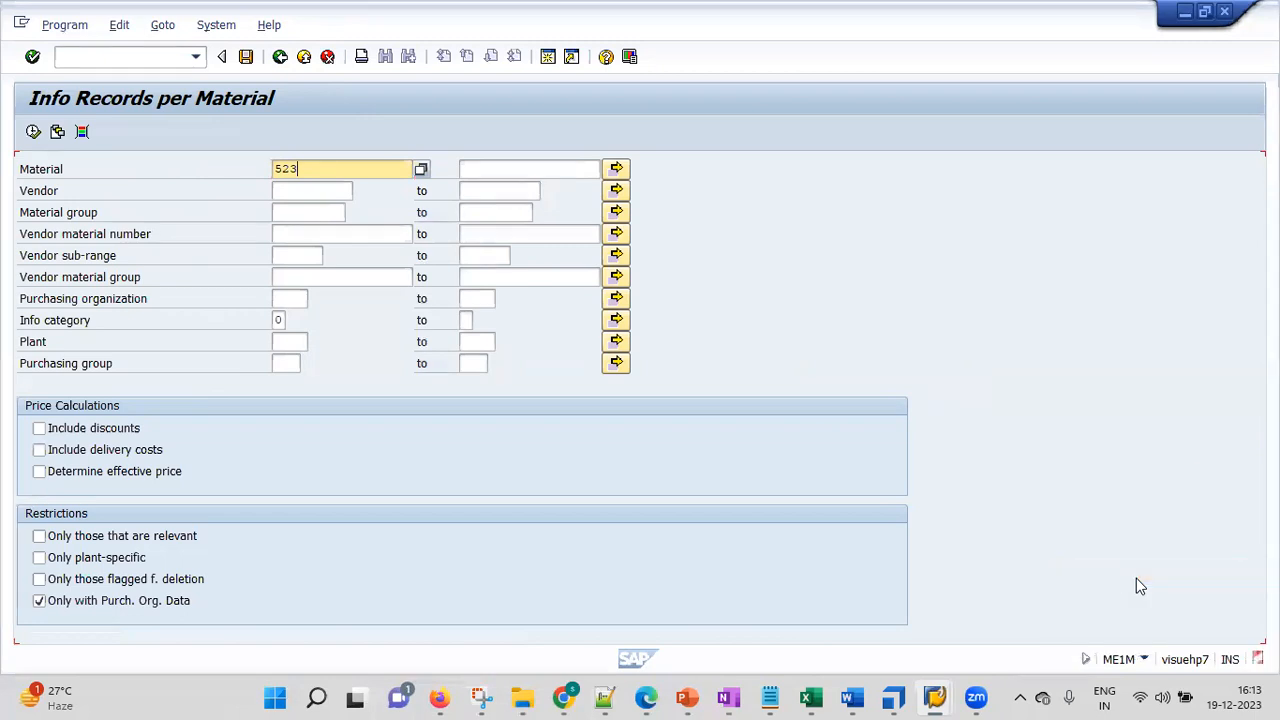
key("F3")
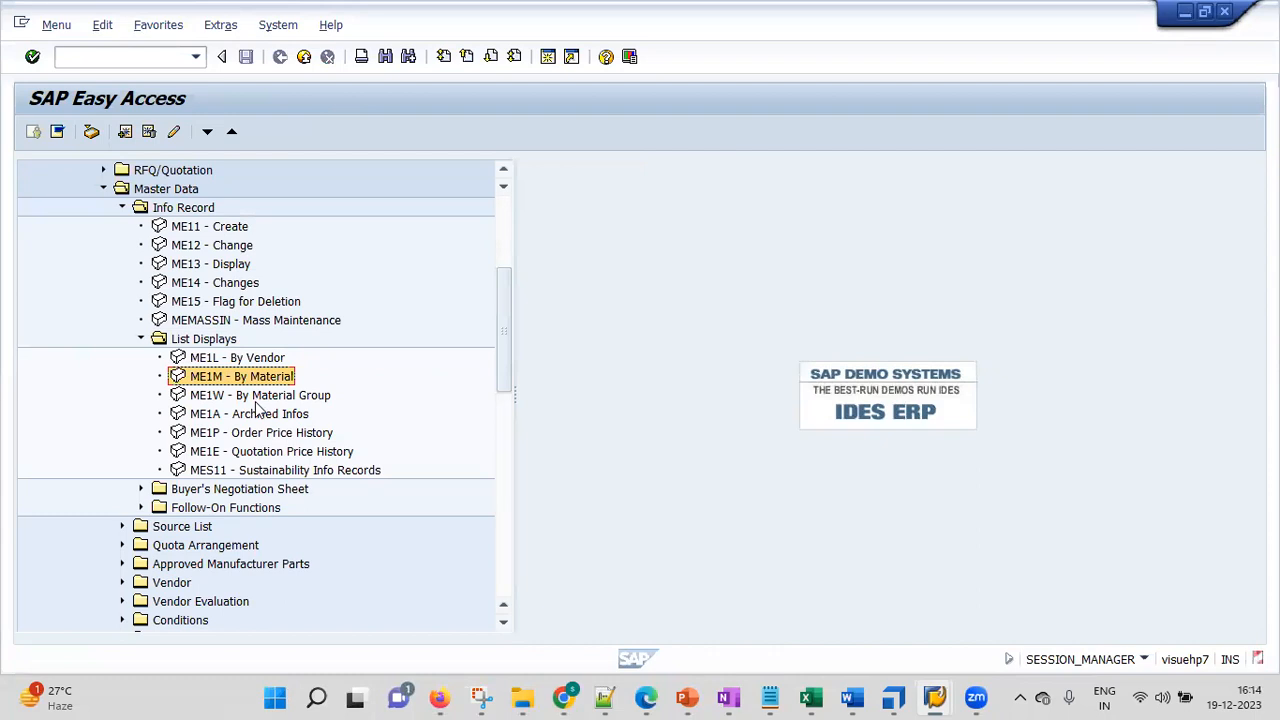
Run ME1M for material 522, picked from the material group KGR1 search help
double_click(213, 379)
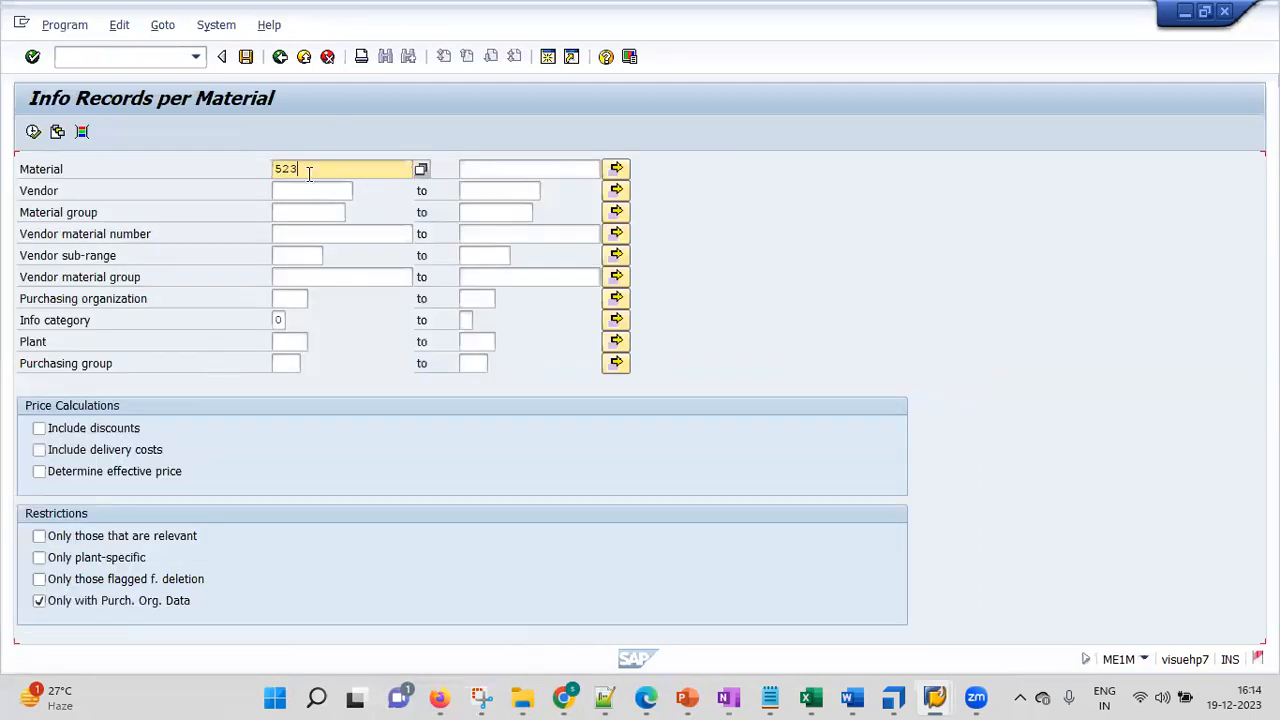
left_click_drag(309, 172, 262, 170)
left_click(420, 173)
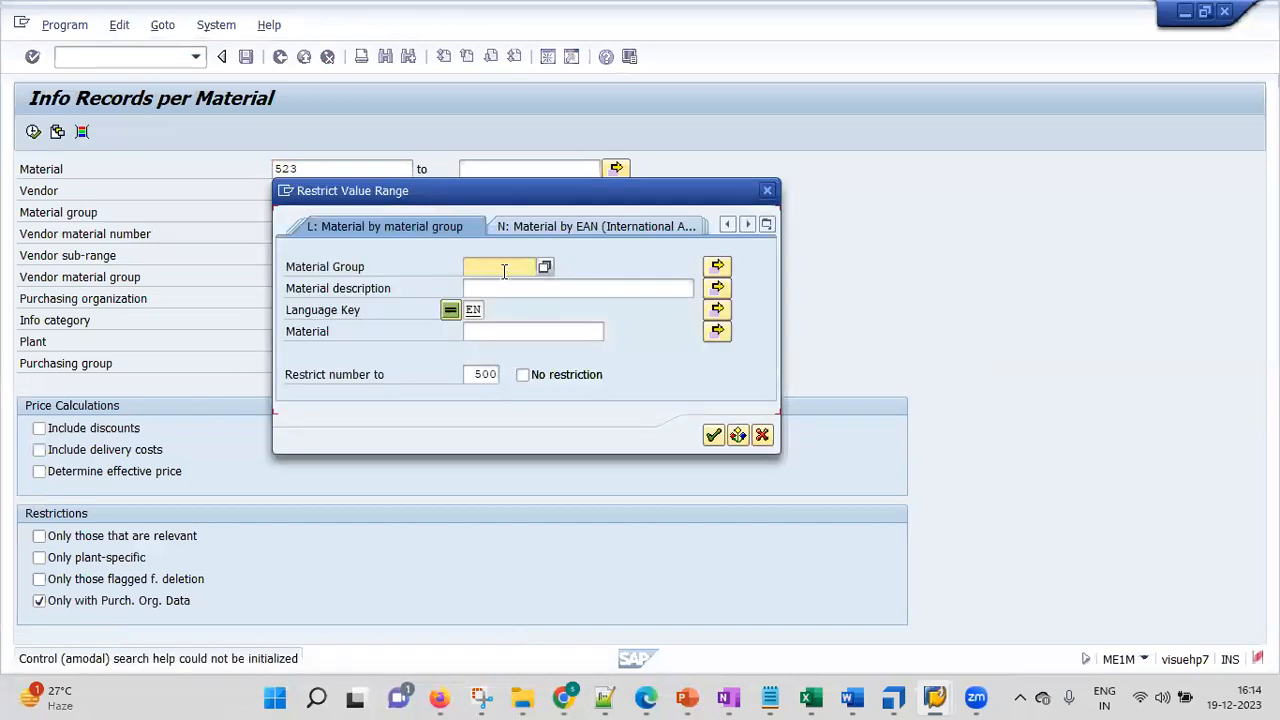
type("KGR1")
key("Return")
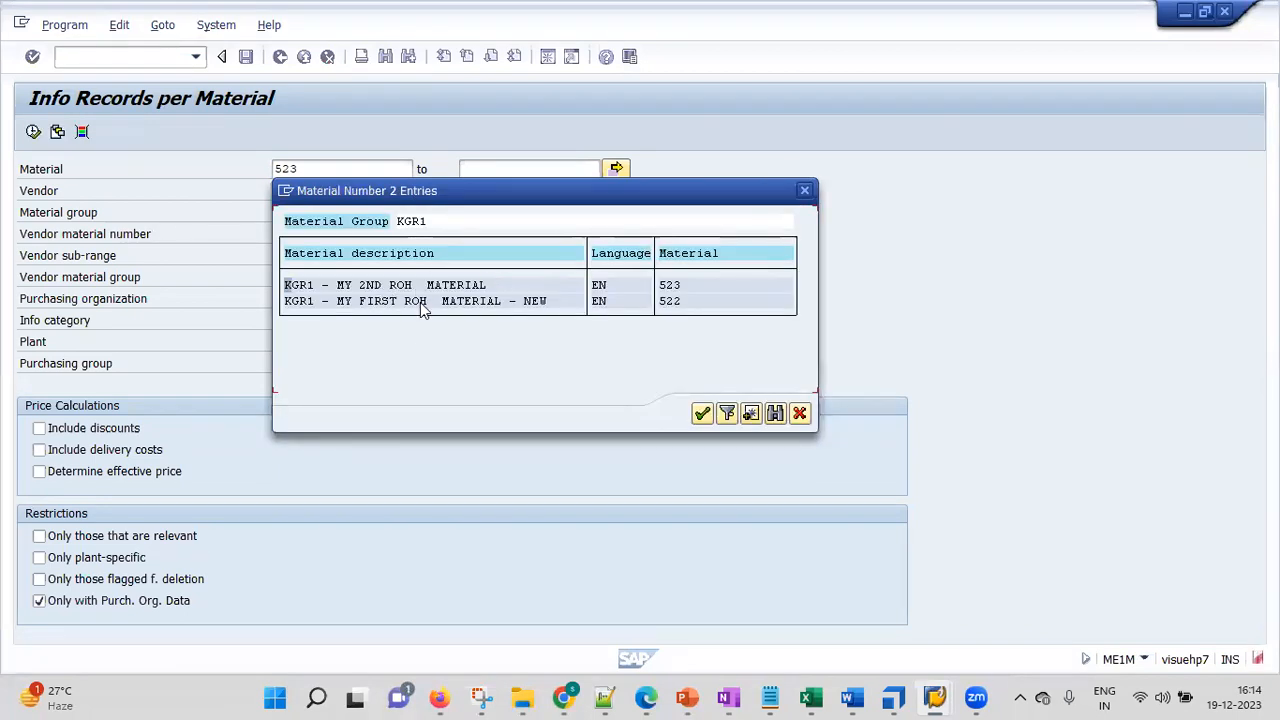
double_click(675, 302)
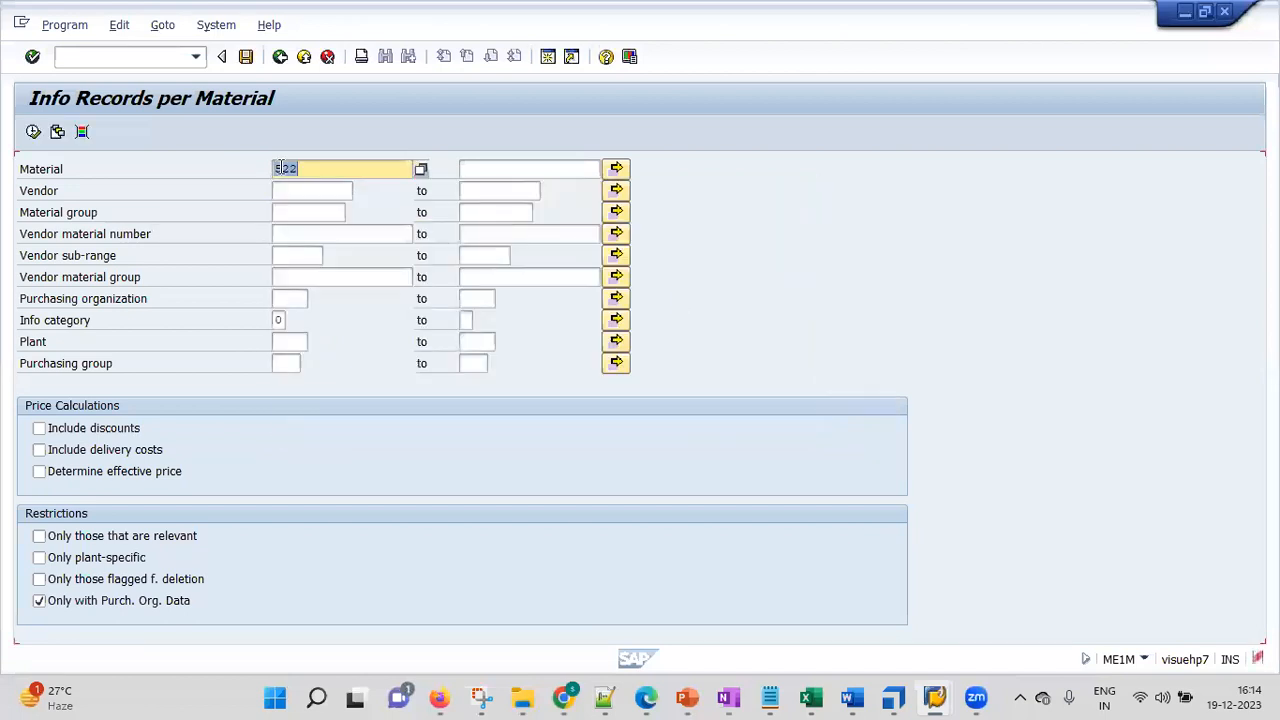
left_click(33, 131)
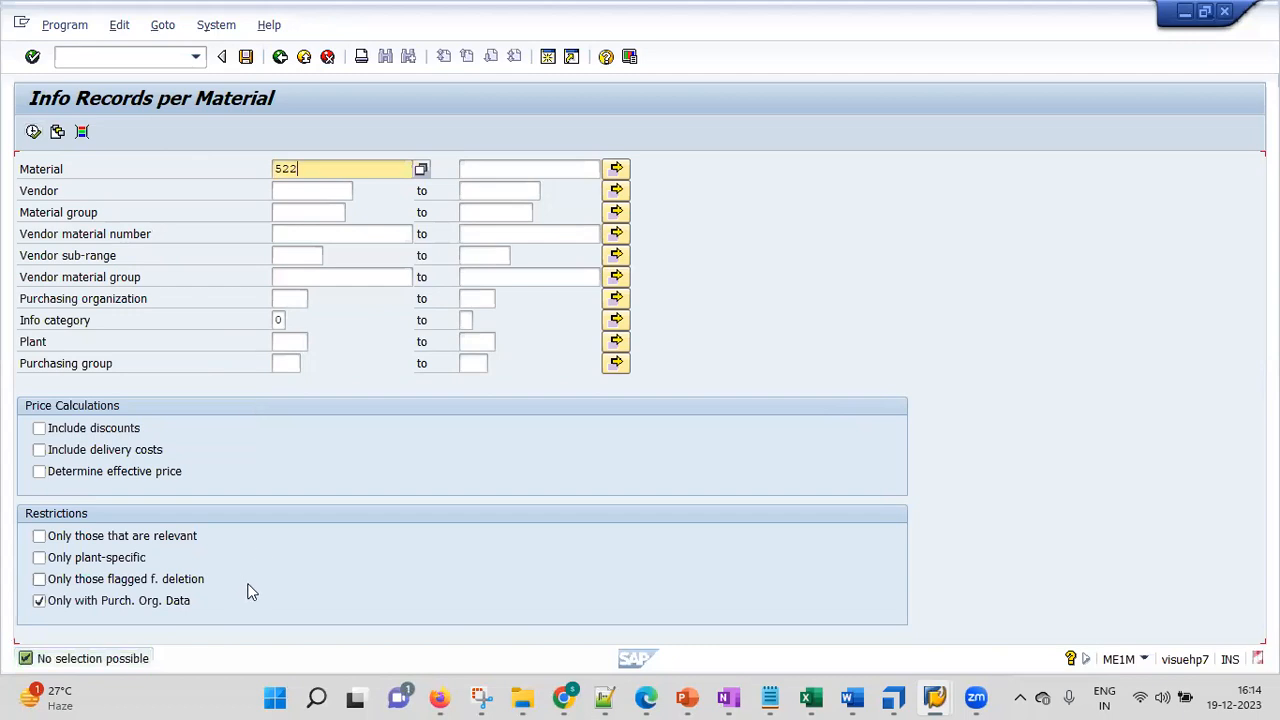
Change the material number to 523 and rerun the report
key("BackSpace")
type("3")
left_click(33, 132)
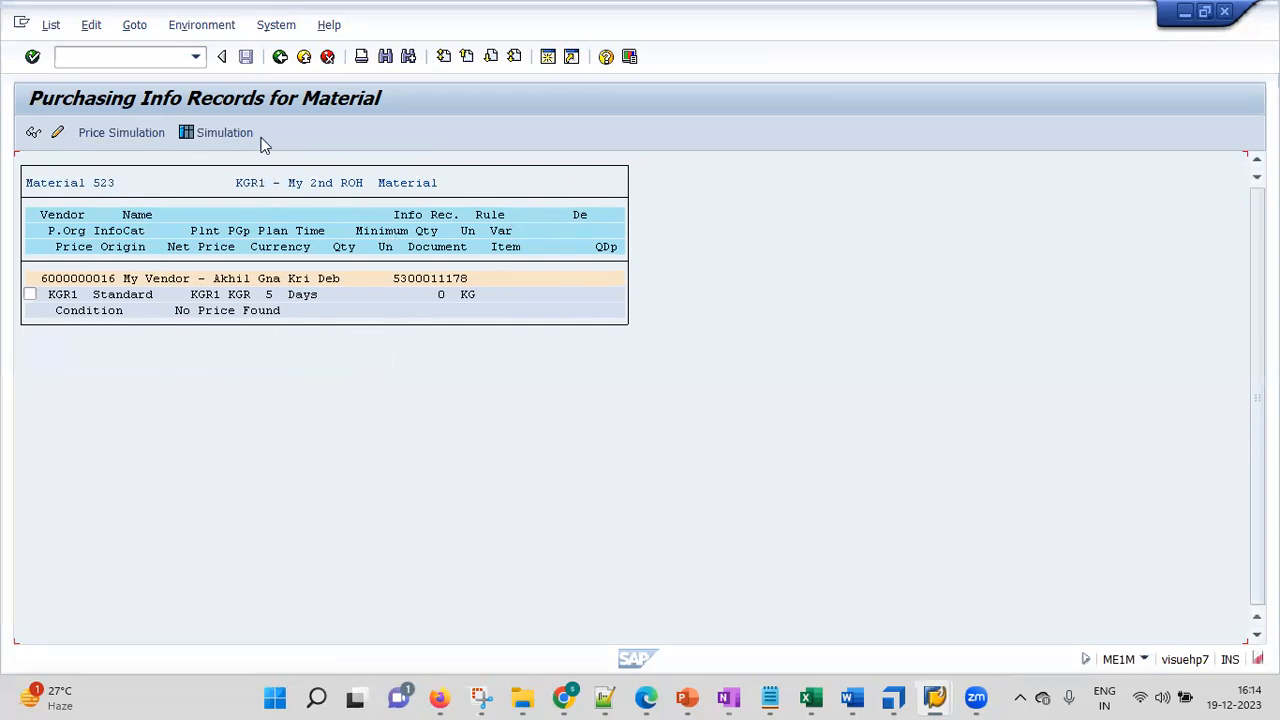
Run ME1W with material group KGR1 chosen from search help, which finds no records
left_click(281, 58)
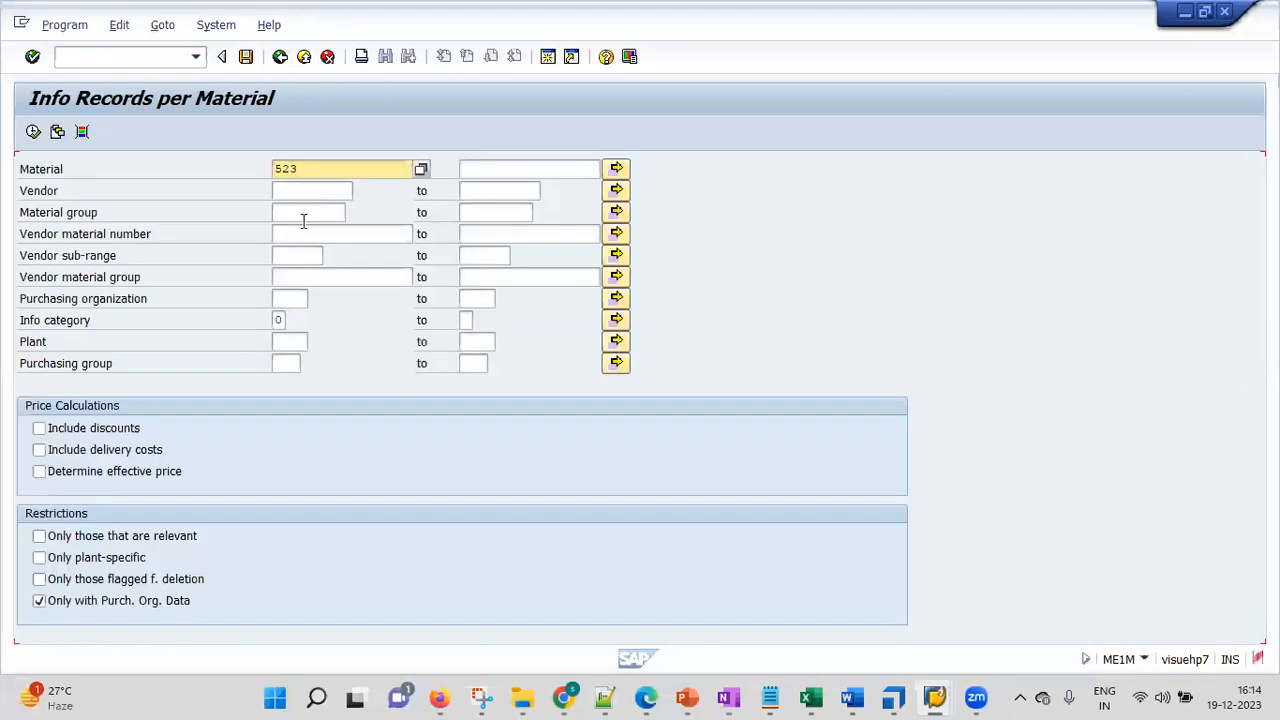
left_click(281, 57)
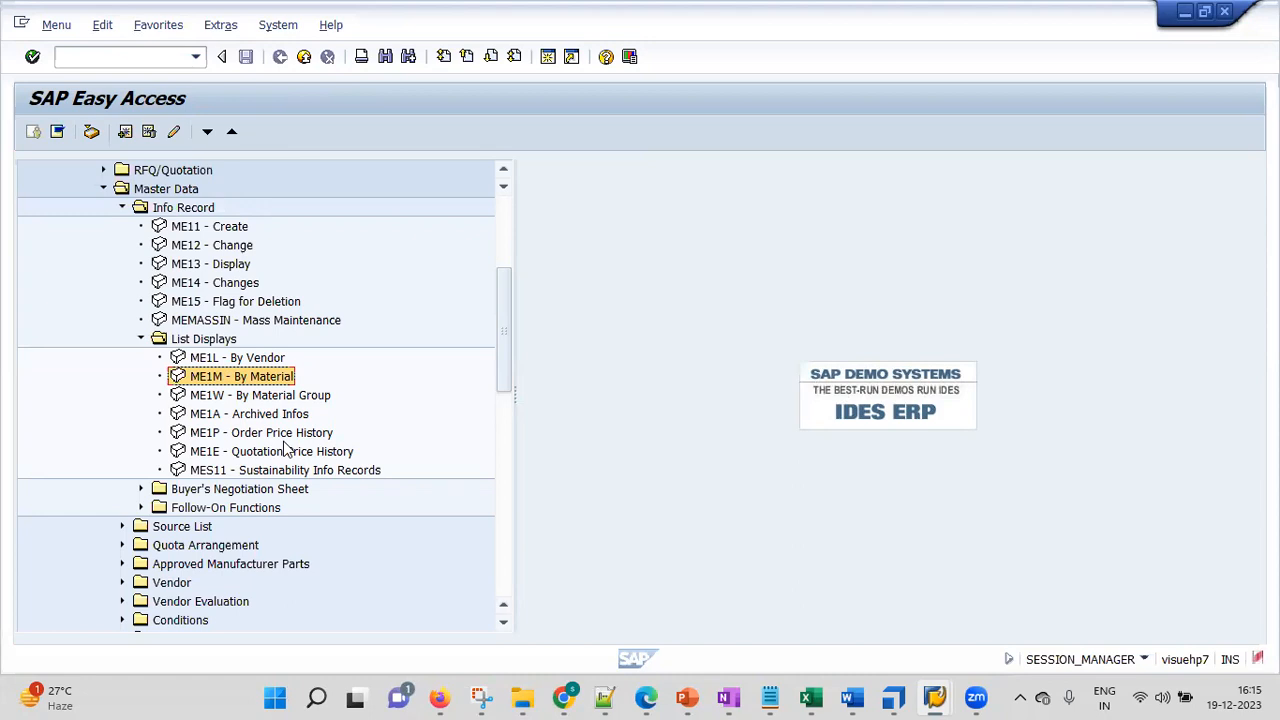
double_click(216, 397)
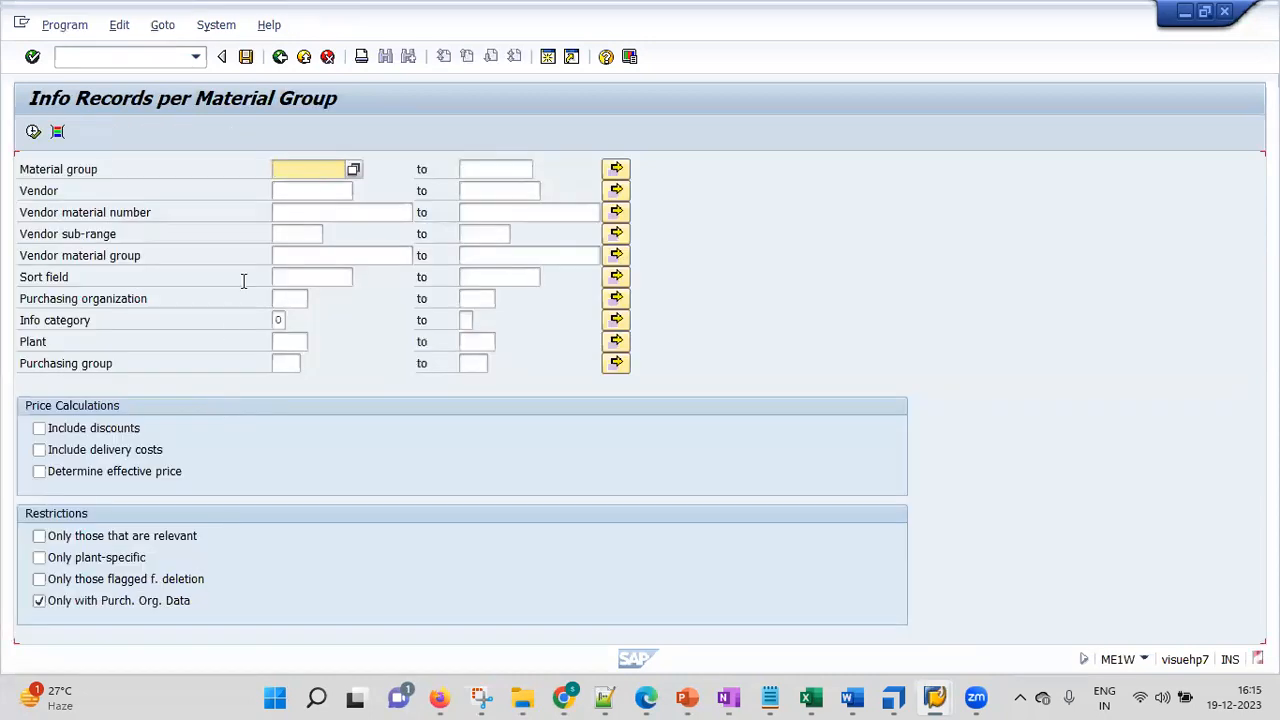
type("kgrl")
left_click(353, 169)
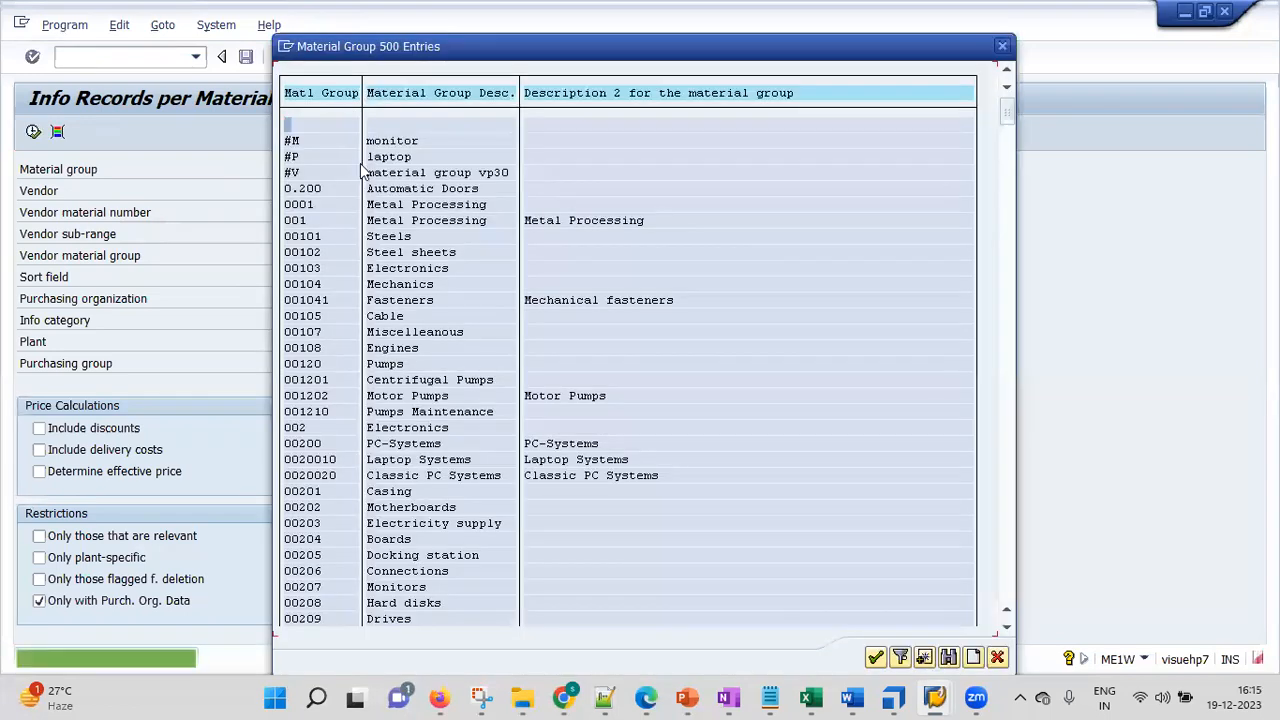
left_click(948, 657)
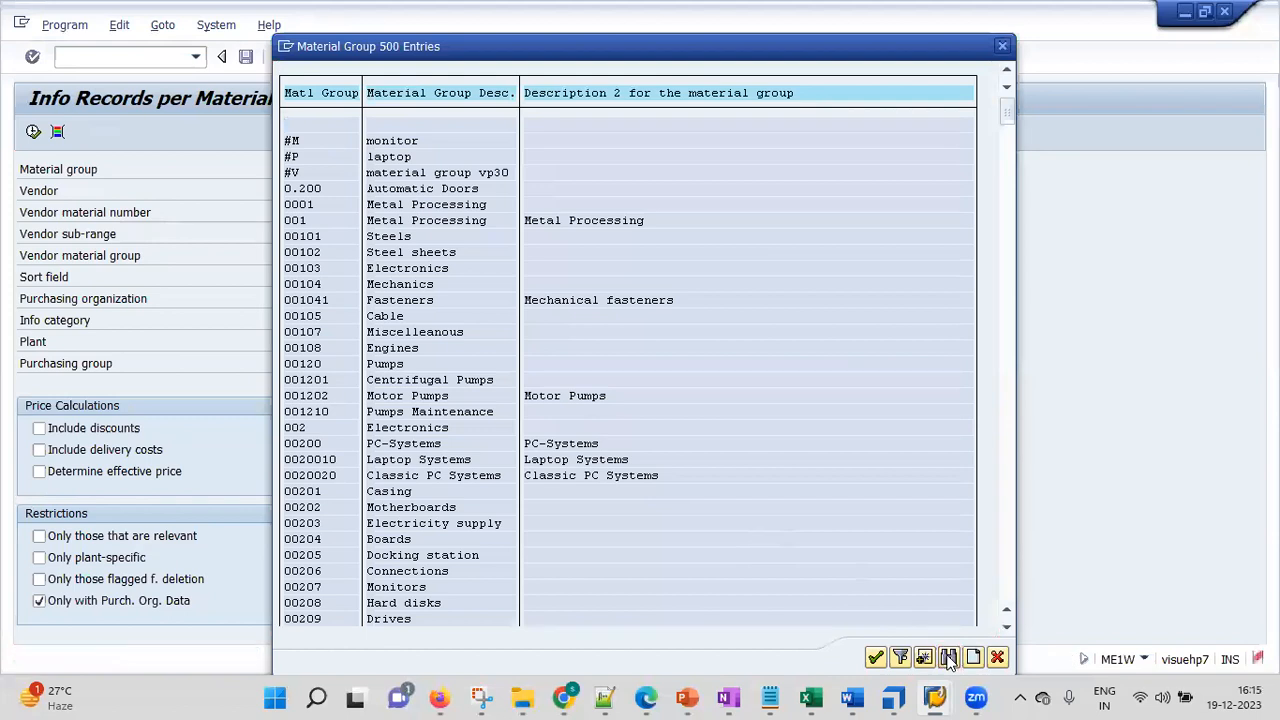
key("Return")
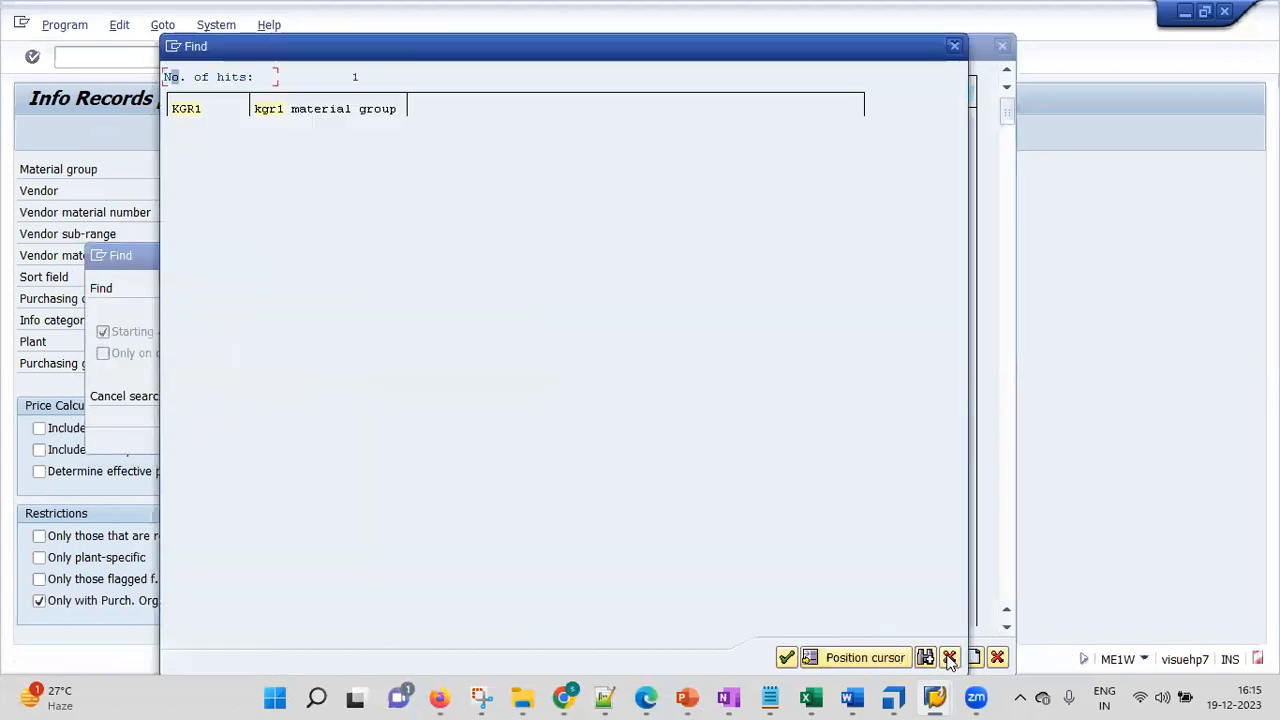
left_click(187, 112)
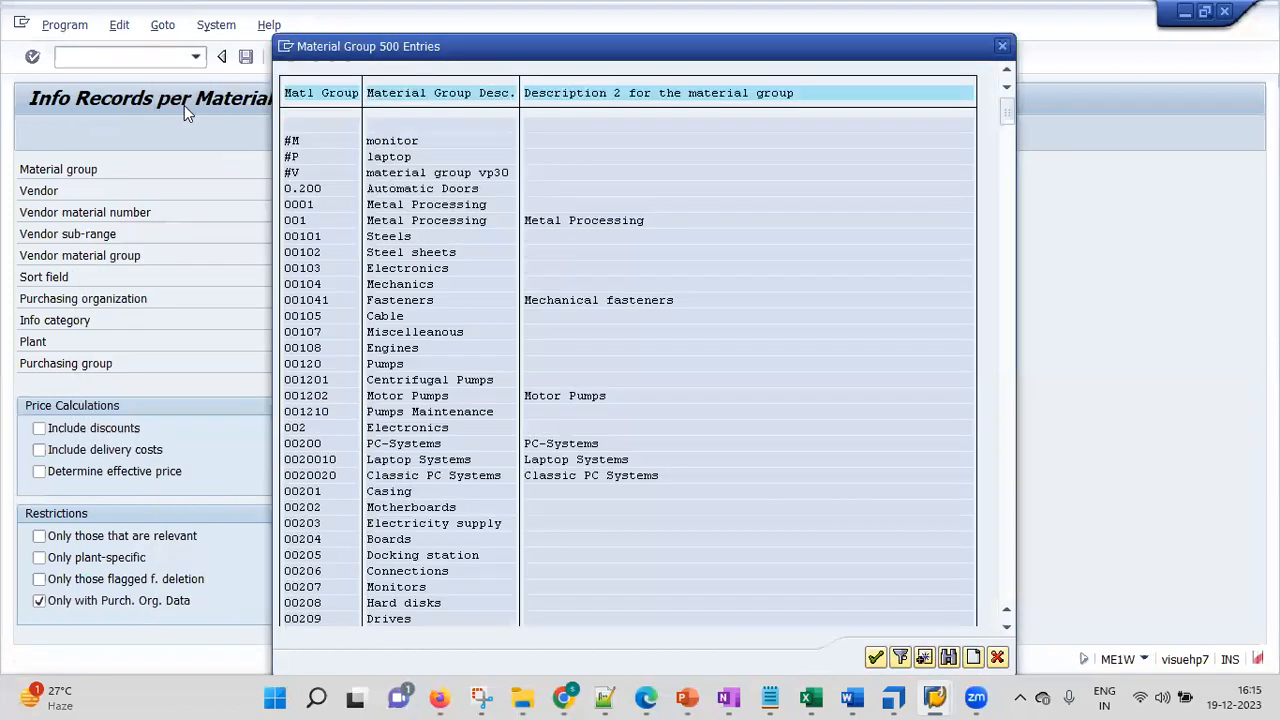
double_click(298, 125)
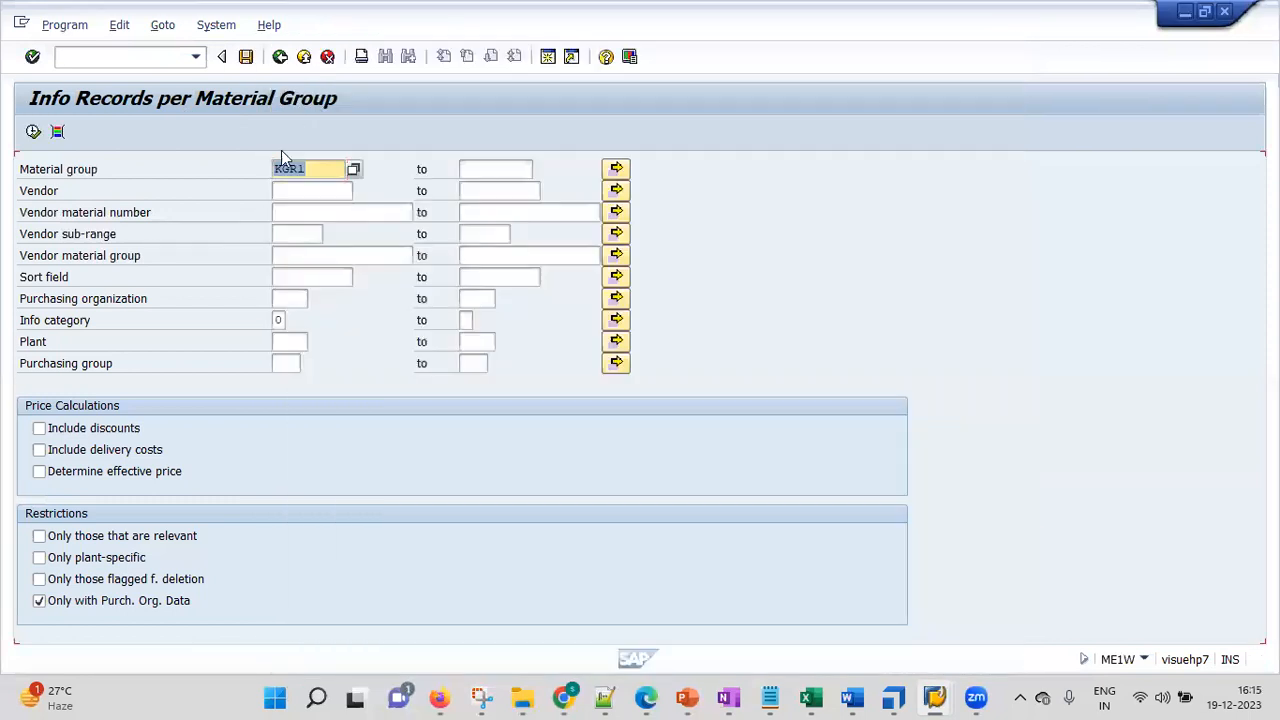
left_click(32, 133)
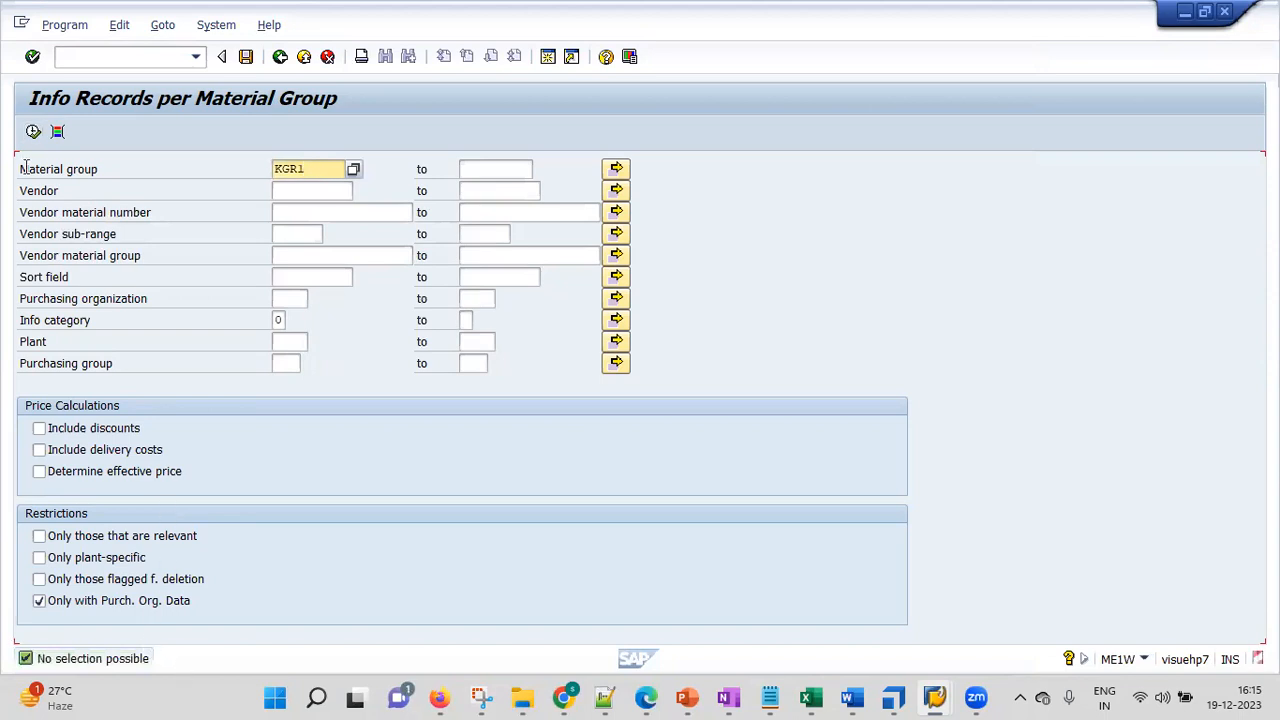
Clear the material group and run ME1W for the first vendor in company code KGR1
left_click(33, 132)
key("BackSpace")
key("BackSpace")
key("BackSpace")
key("BackSpace")
left_click(221, 190)
left_click(297, 191)
left_click(364, 190)
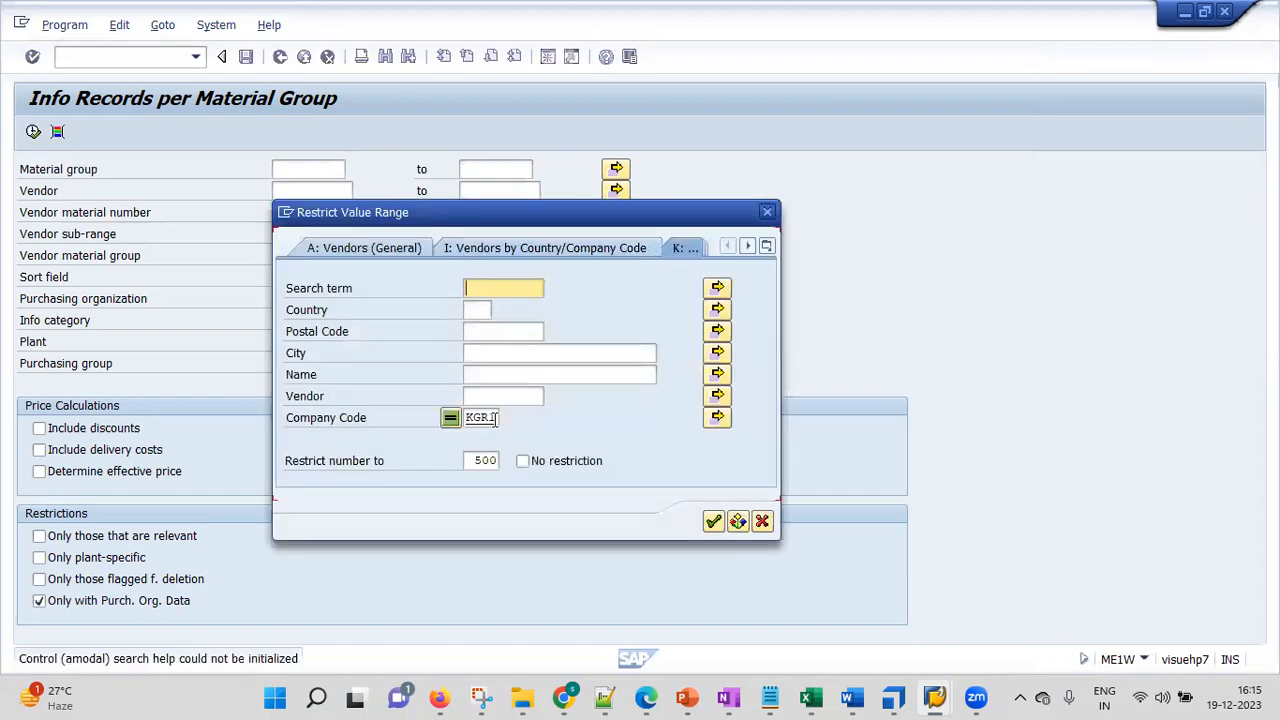
key("Return")
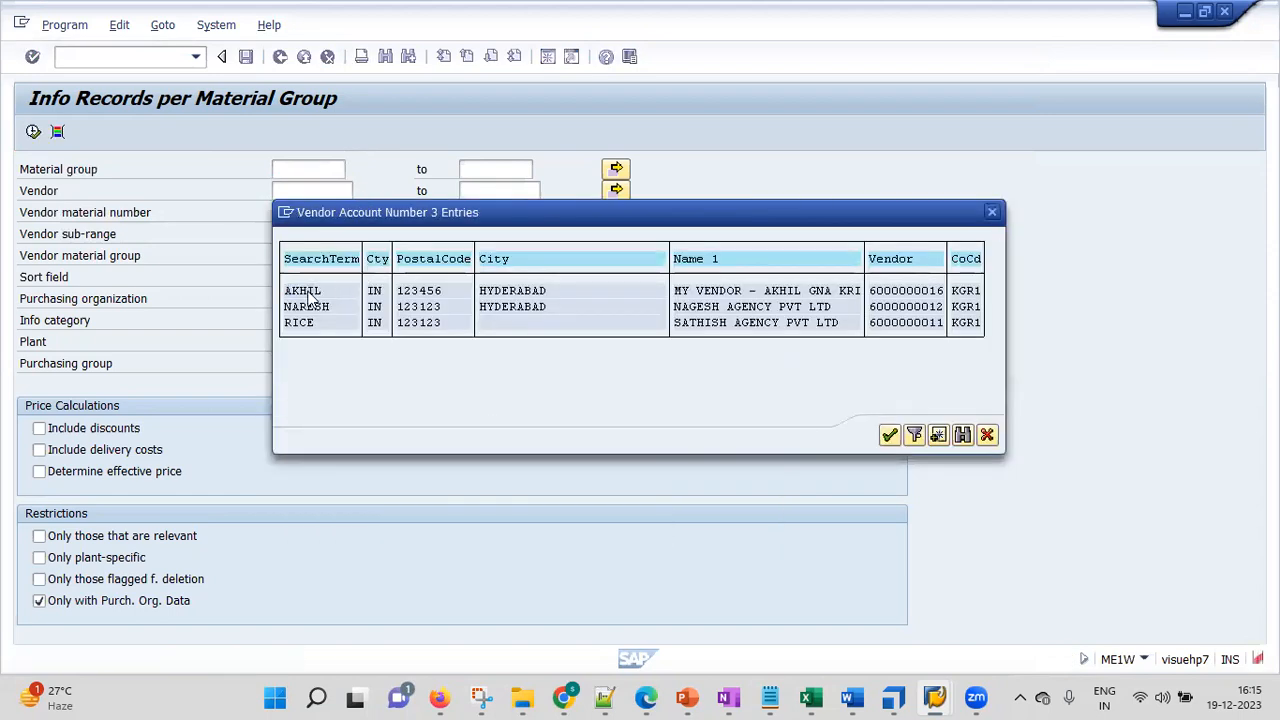
double_click(310, 292)
left_click(33, 132)
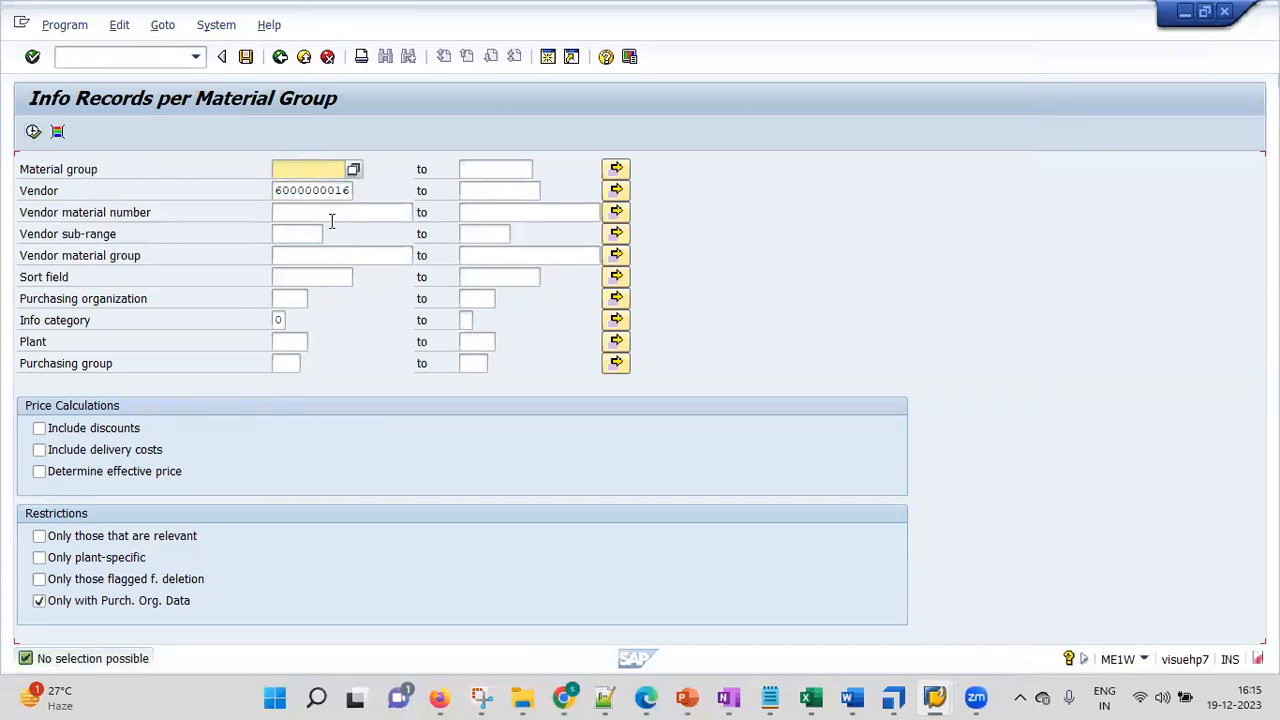
Rerun the vendor report, then return to the SAP Easy Access menu
left_click(330, 214)
left_click(33, 132)
left_click(280, 57)
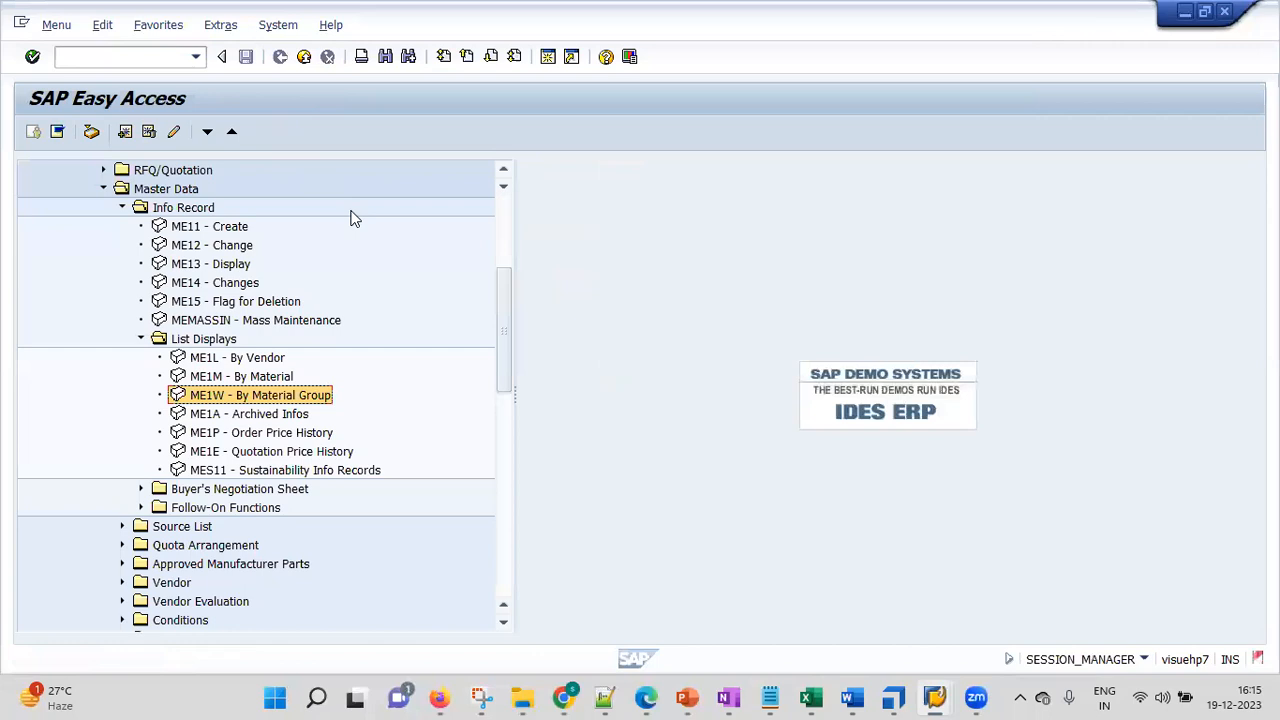